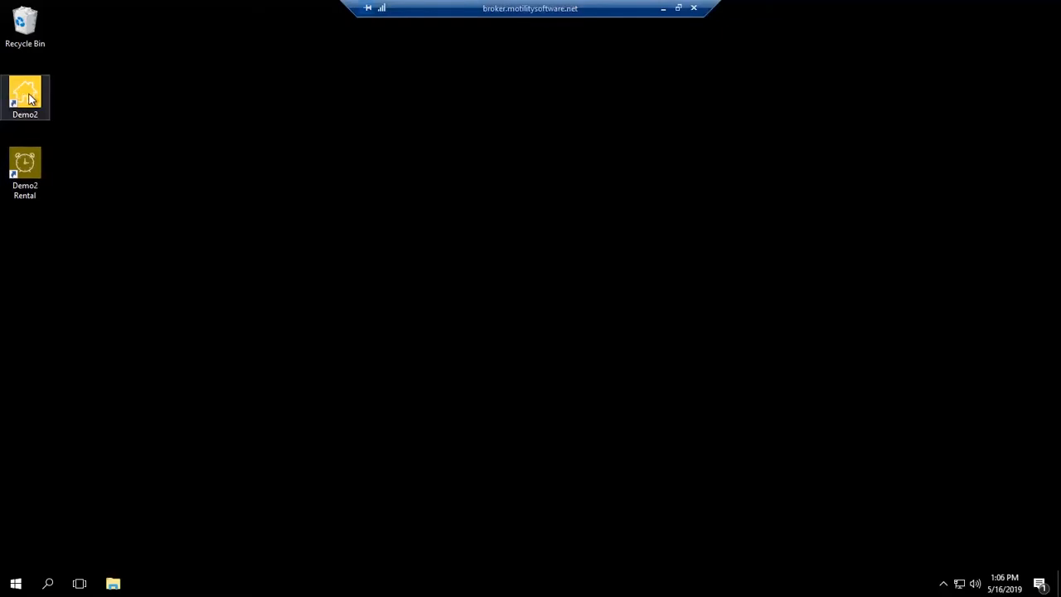
# Launch Demo2, reduce its main menu to a smaller window and move it so the desktop shortcuts stay reachable
pyautogui.doubleClick(30, 99)
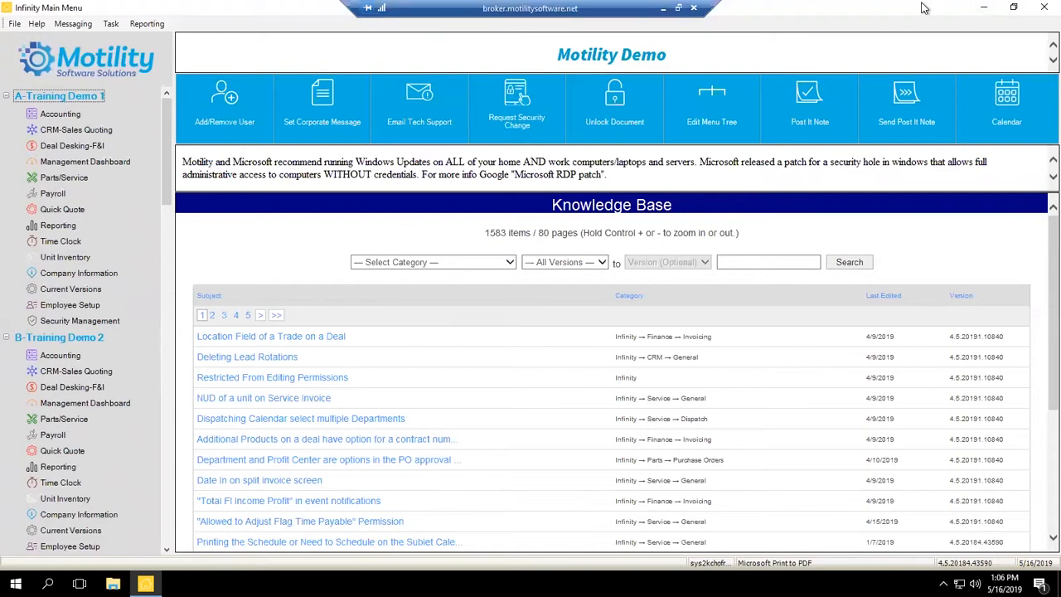
pyautogui.click(1004, 15)
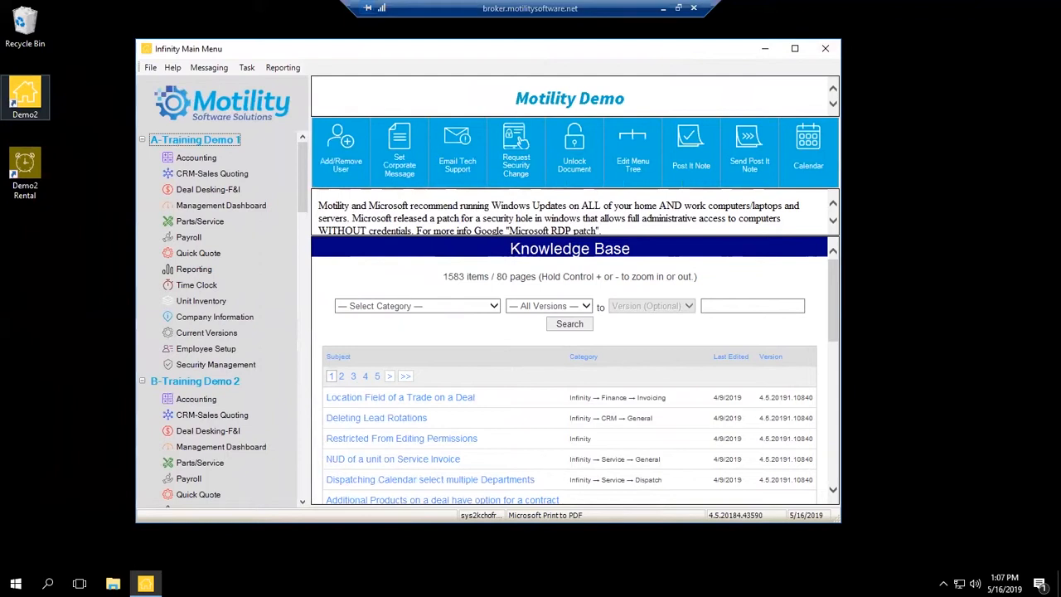
pyautogui.click(71, 100)
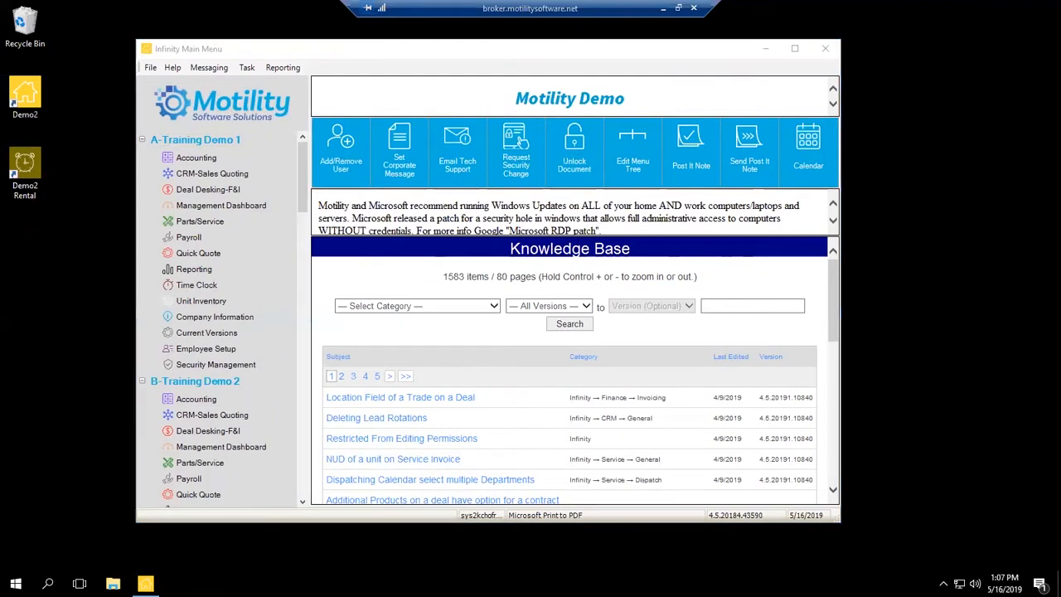
pyautogui.moveTo(267, 48); pyautogui.dragTo(322, 44)
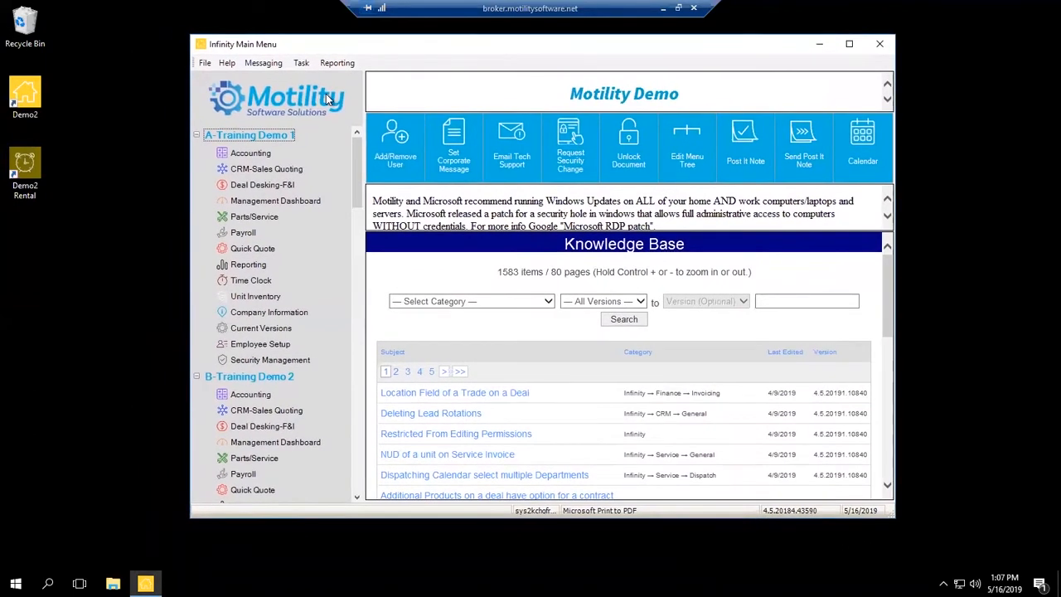
# Open Demo2 Rental and show the Invoicing list under Rental Invoices
pyautogui.click(24, 181)
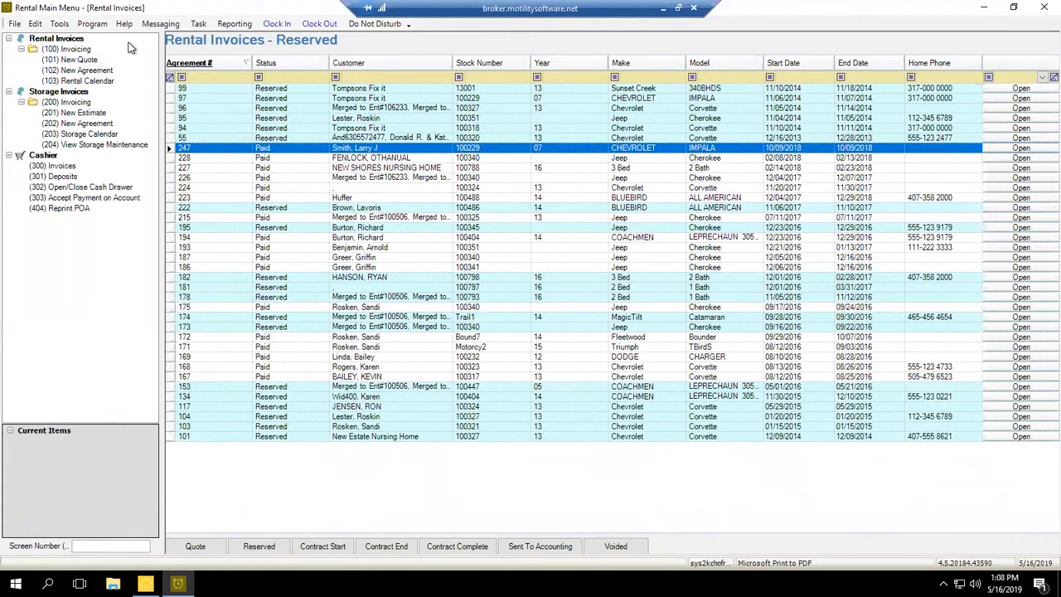
pyautogui.click(157, 79)
pyautogui.click(69, 50)
# Review the rental invoices at each stage: Quote, Reserved, Contract Start, Contract End, Contract Complete and Sent To Accounting
pyautogui.click(187, 550)
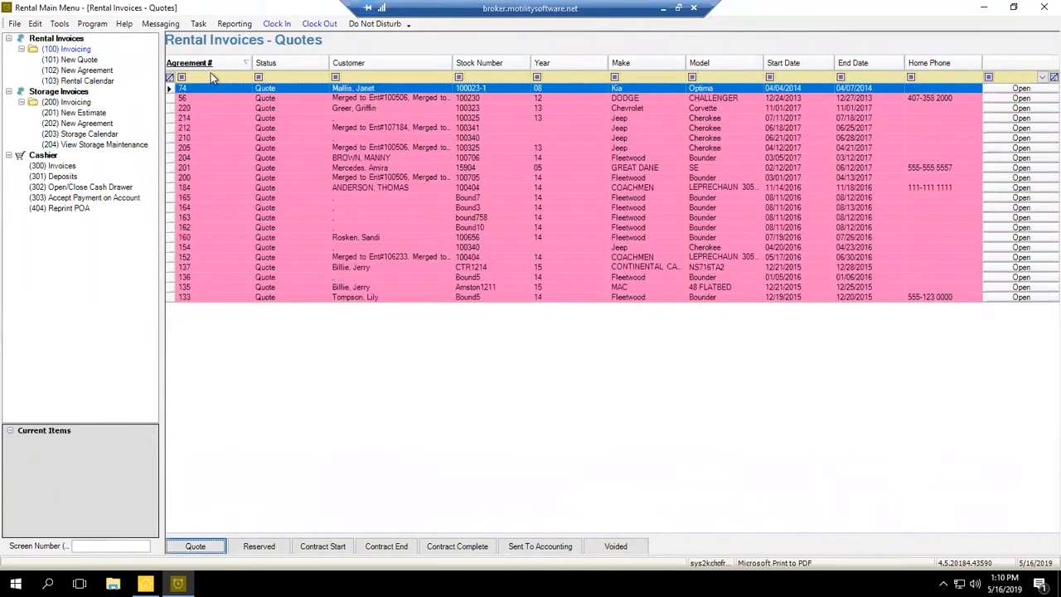
pyautogui.click(258, 547)
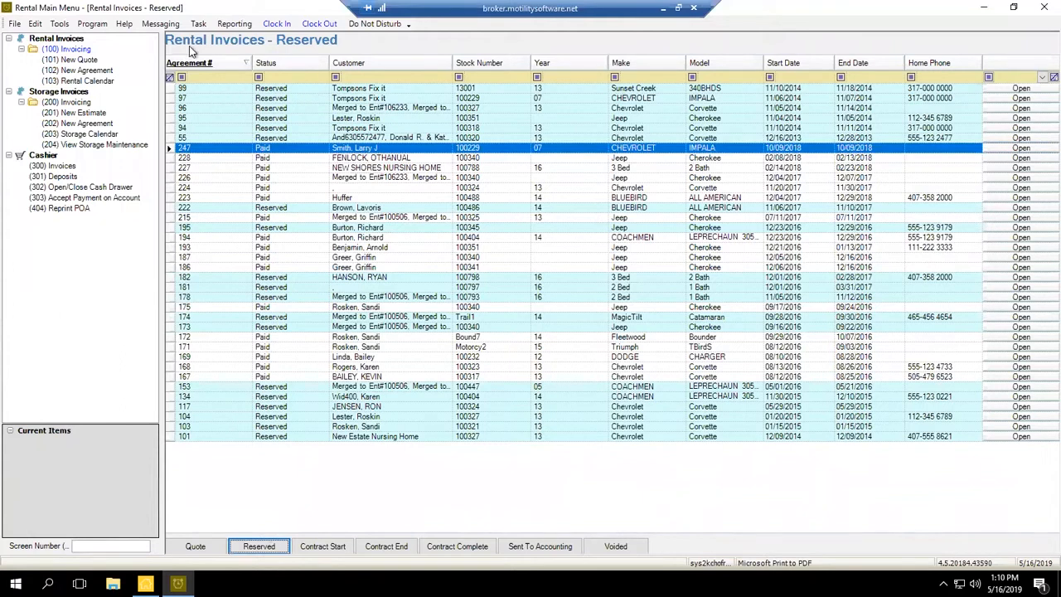
pyautogui.click(323, 548)
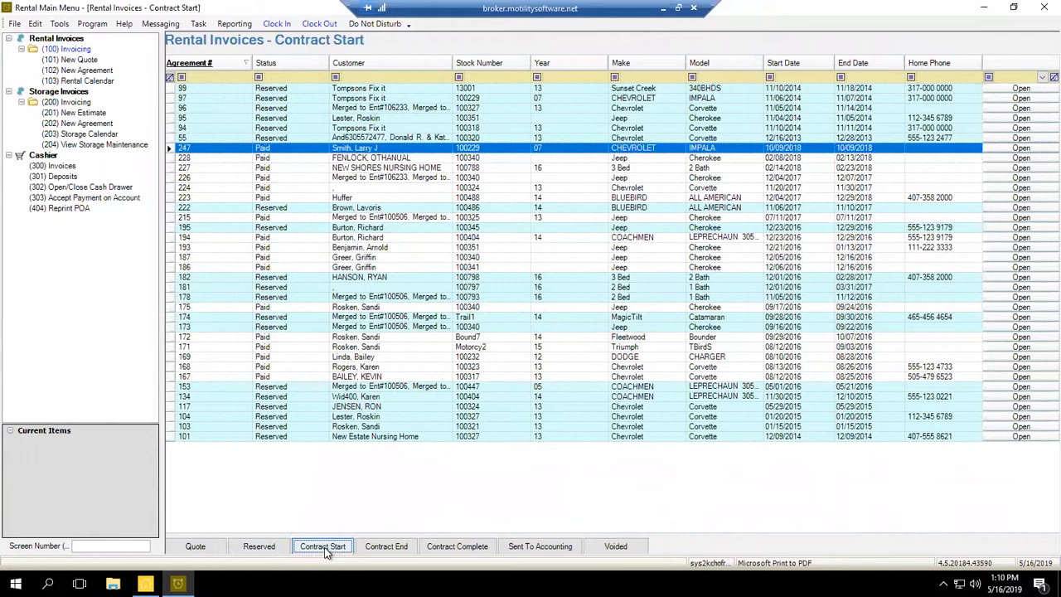
pyautogui.click(395, 549)
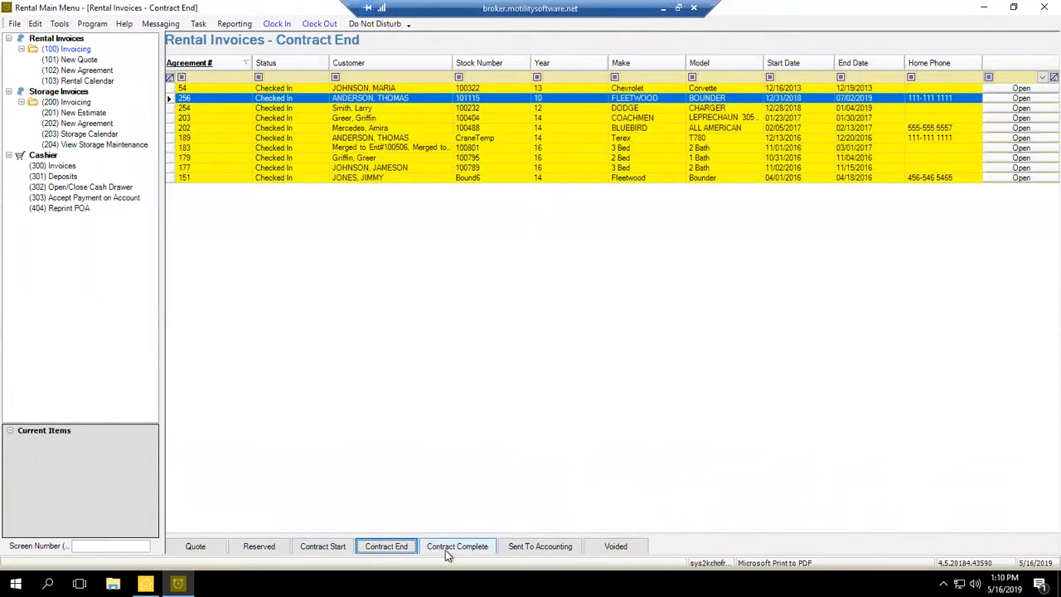
pyautogui.click(440, 551)
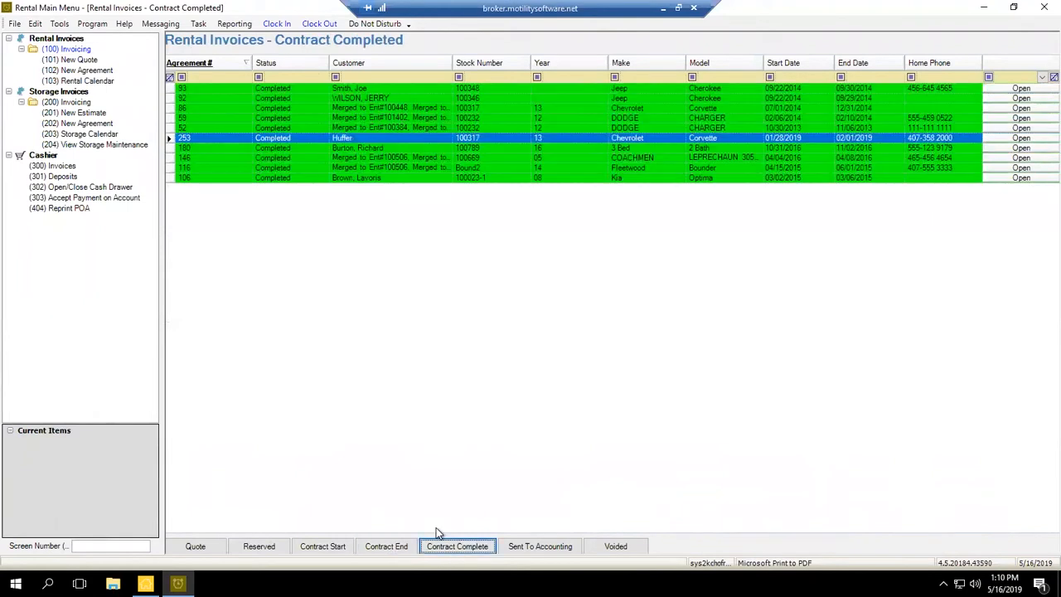
pyautogui.click(330, 549)
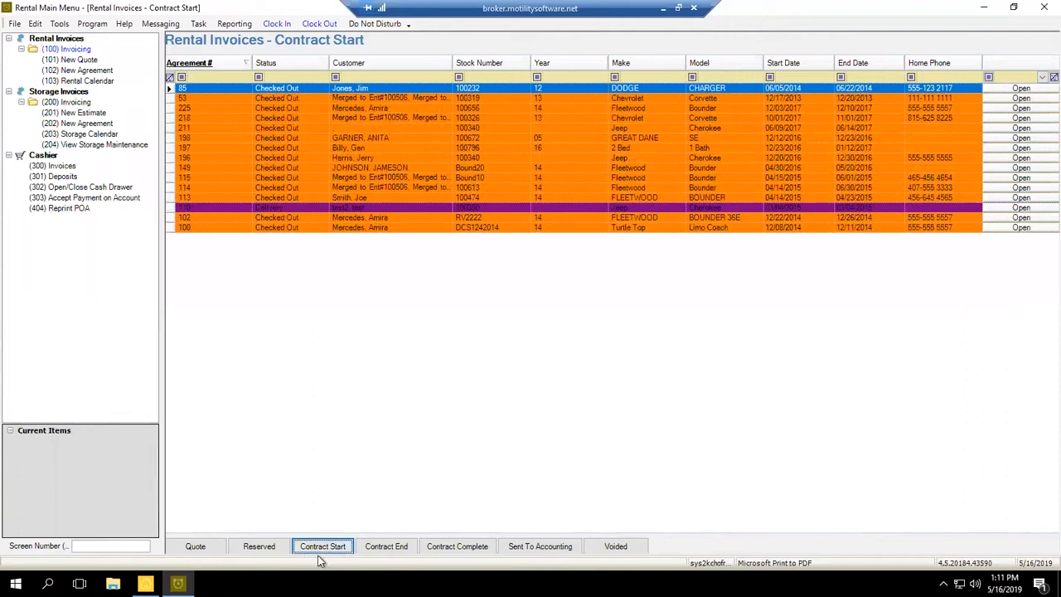
pyautogui.click(399, 548)
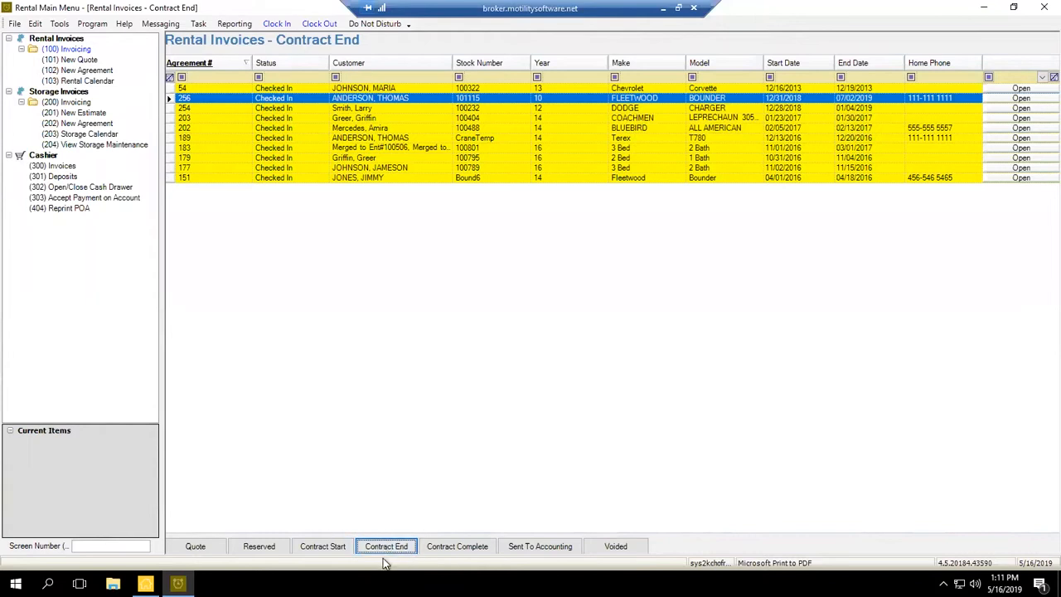
pyautogui.click(474, 552)
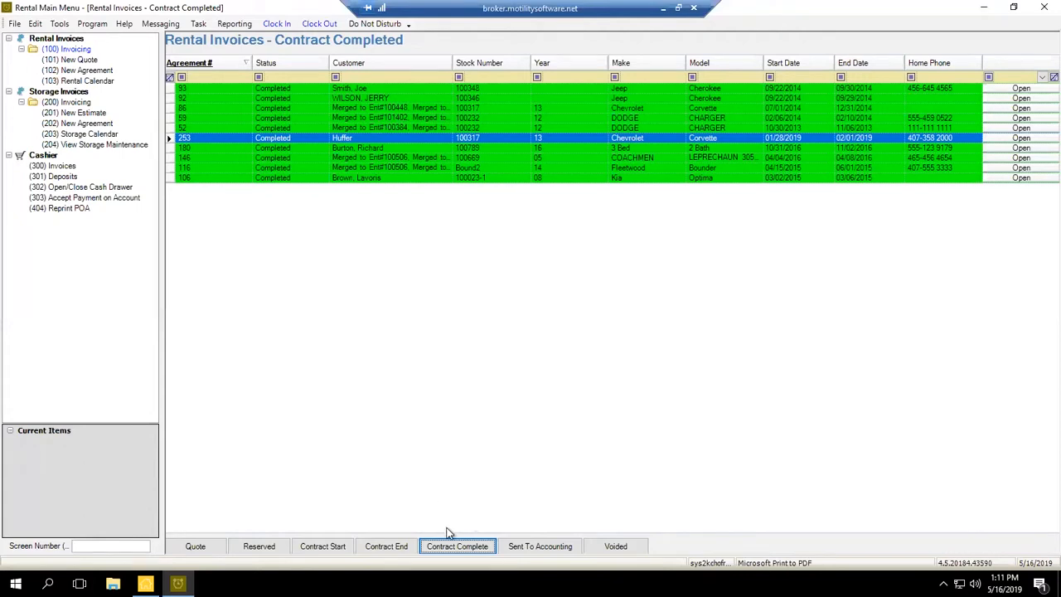
pyautogui.click(469, 547)
pyautogui.click(534, 551)
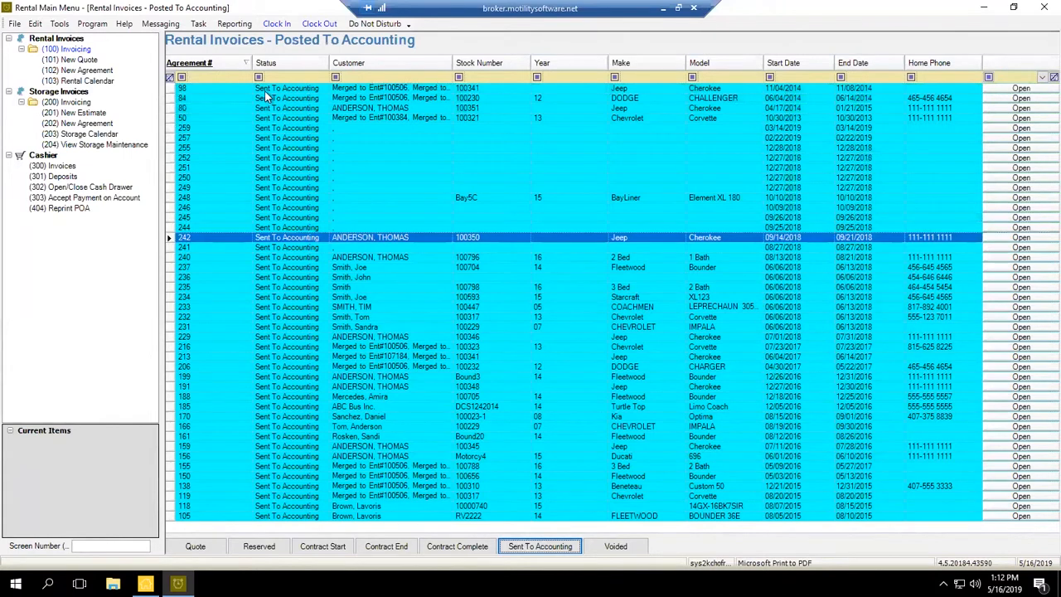
# Filter the Contract Start rental invoices by part of the customer's name
pyautogui.click(320, 551)
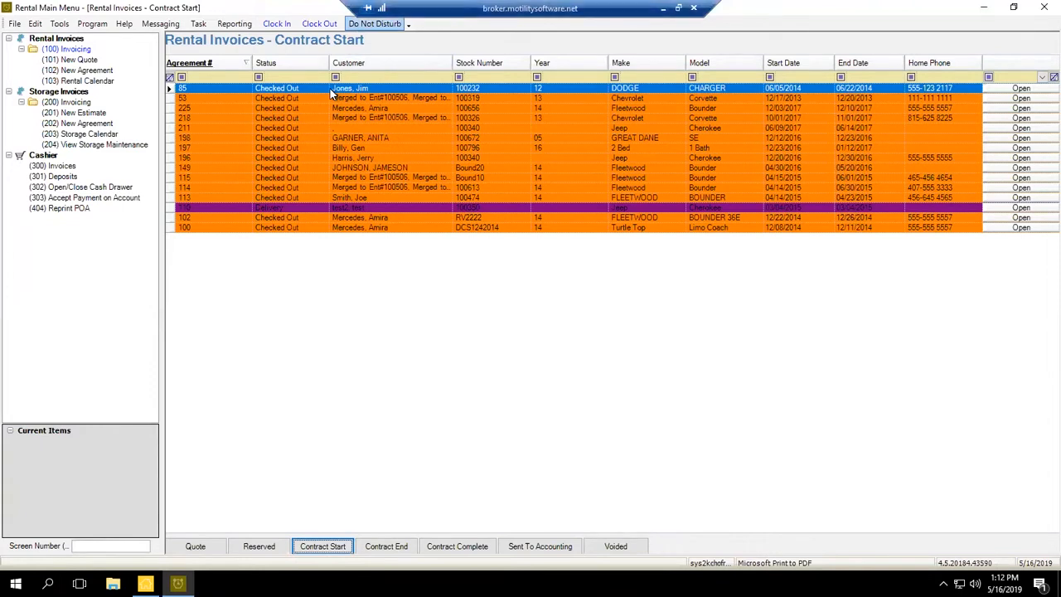
pyautogui.click(345, 78)
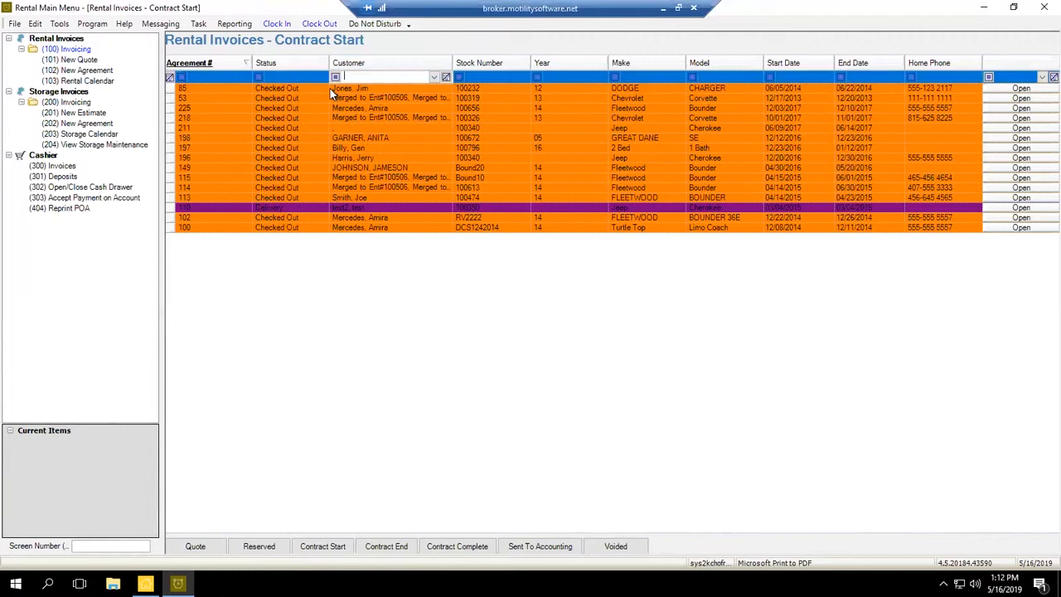
pyautogui.write('anit')
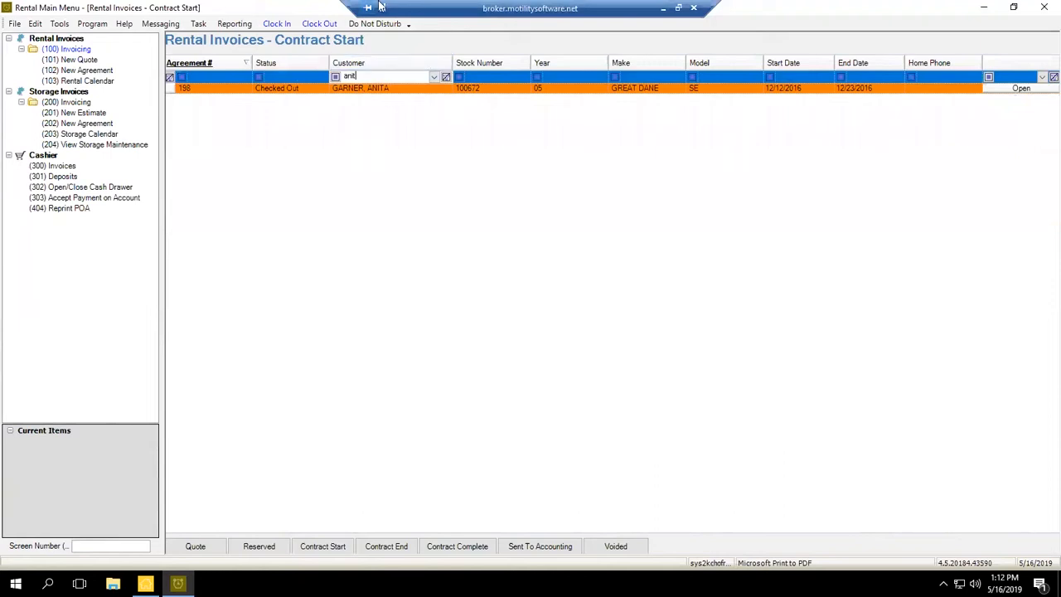
# Check the other rental invoice stages with the customer filter applied, and clear the filter in Contract Start
pyautogui.click(265, 549)
pyautogui.click(195, 548)
pyautogui.click(329, 548)
pyautogui.click(385, 550)
pyautogui.click(479, 546)
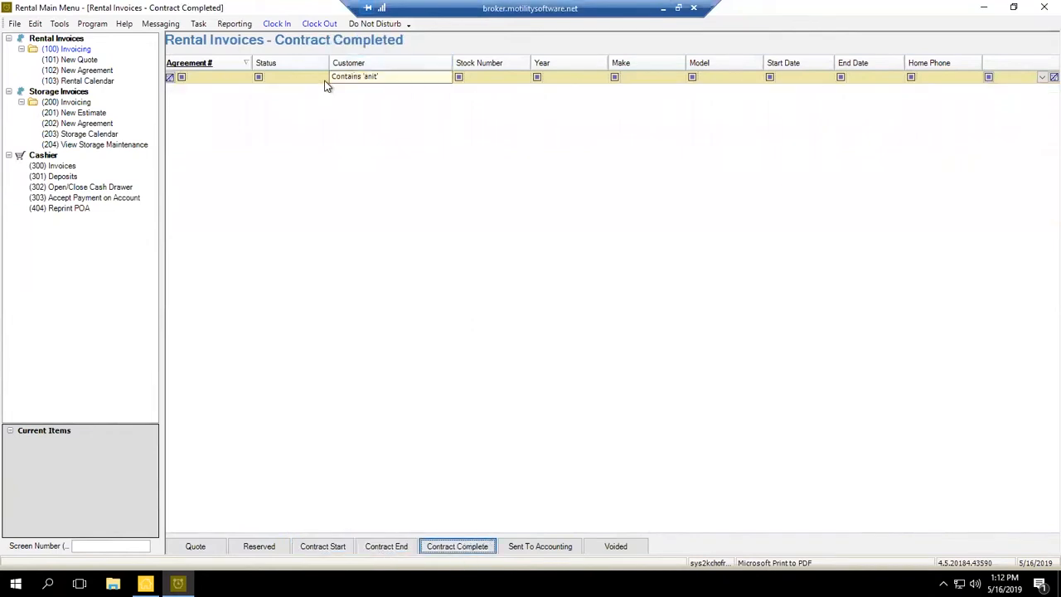
pyautogui.click(322, 549)
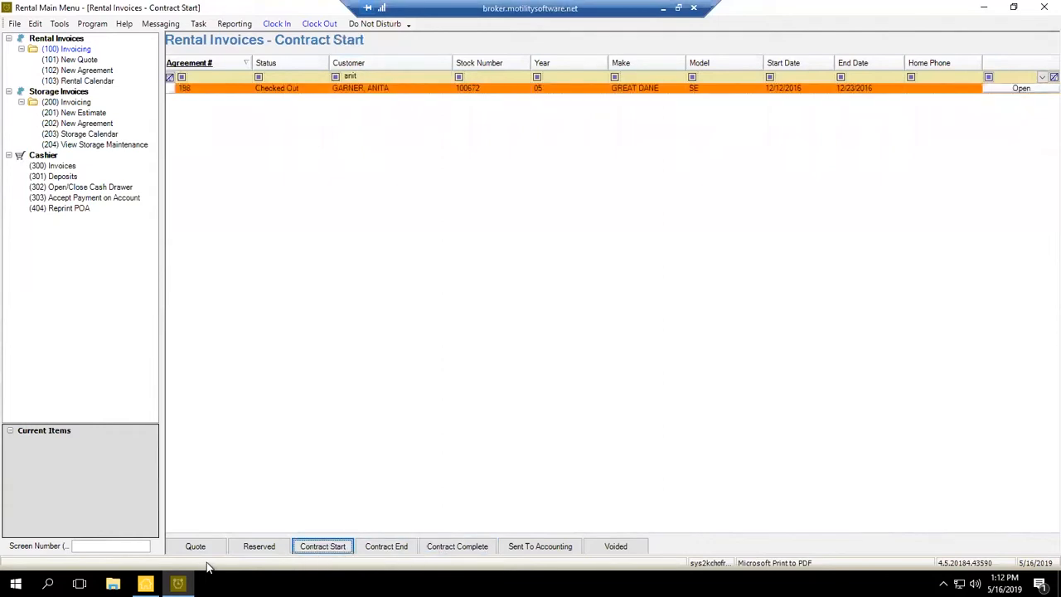
pyautogui.click(262, 550)
pyautogui.click(196, 551)
pyautogui.click(391, 548)
pyautogui.click(308, 548)
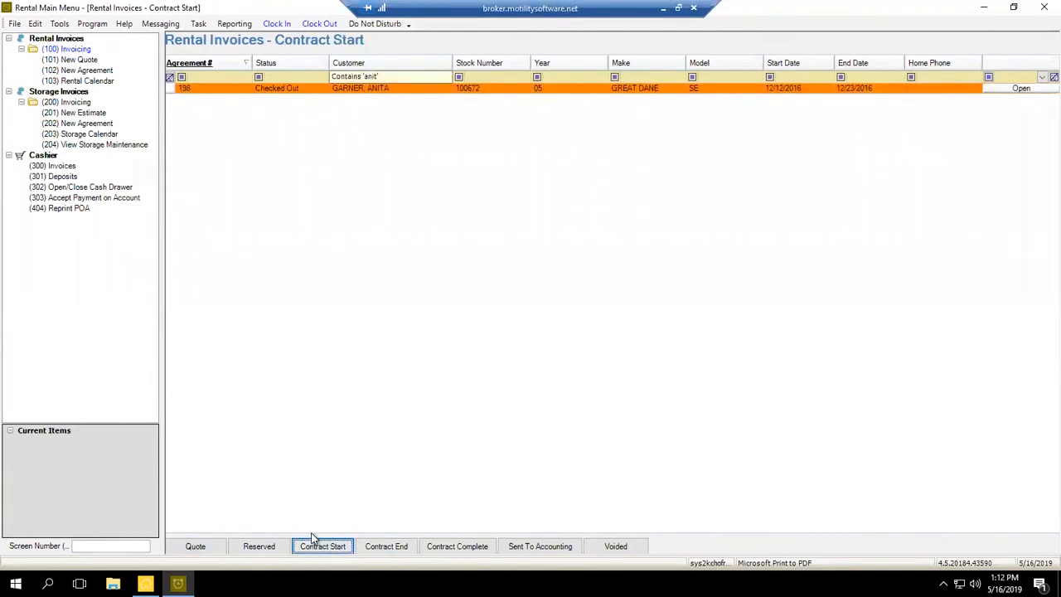
pyautogui.click(170, 79)
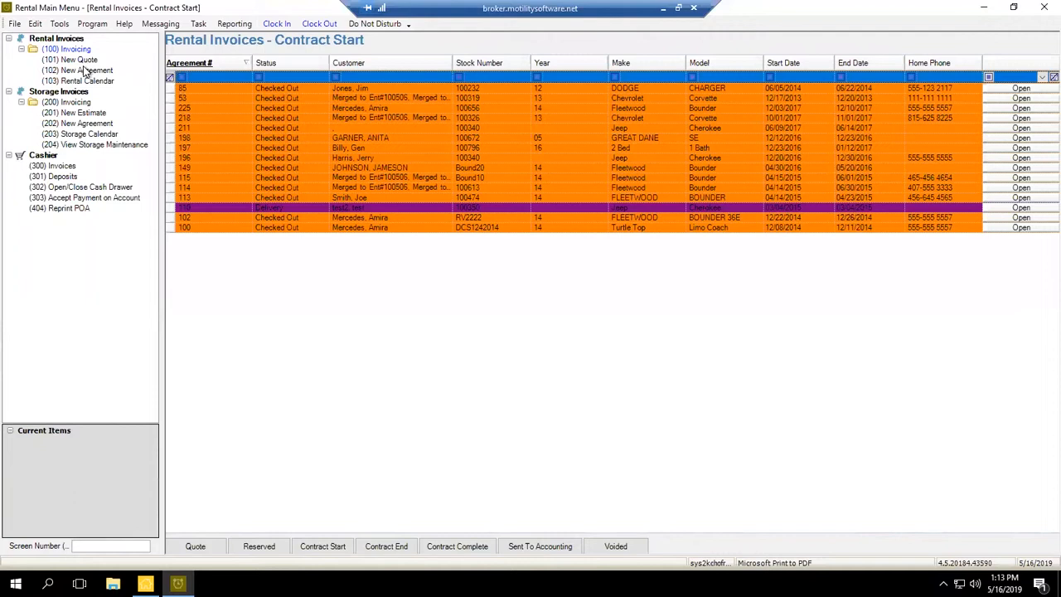
pyautogui.click(214, 87)
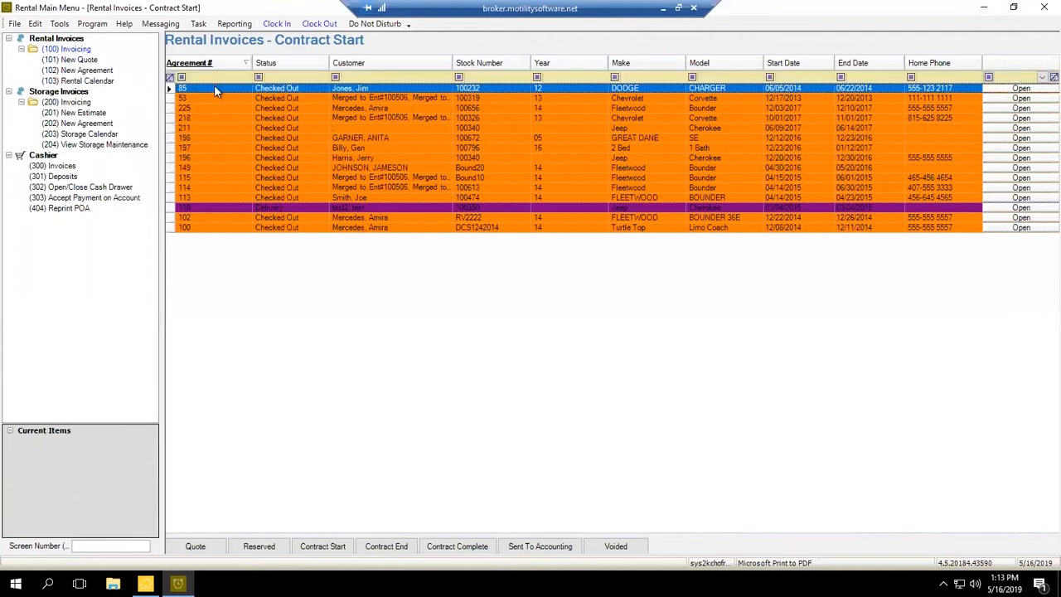
# Start a new rental quote with pickup on 06/10/2019 and return on 06/14/2019
pyautogui.click(73, 63)
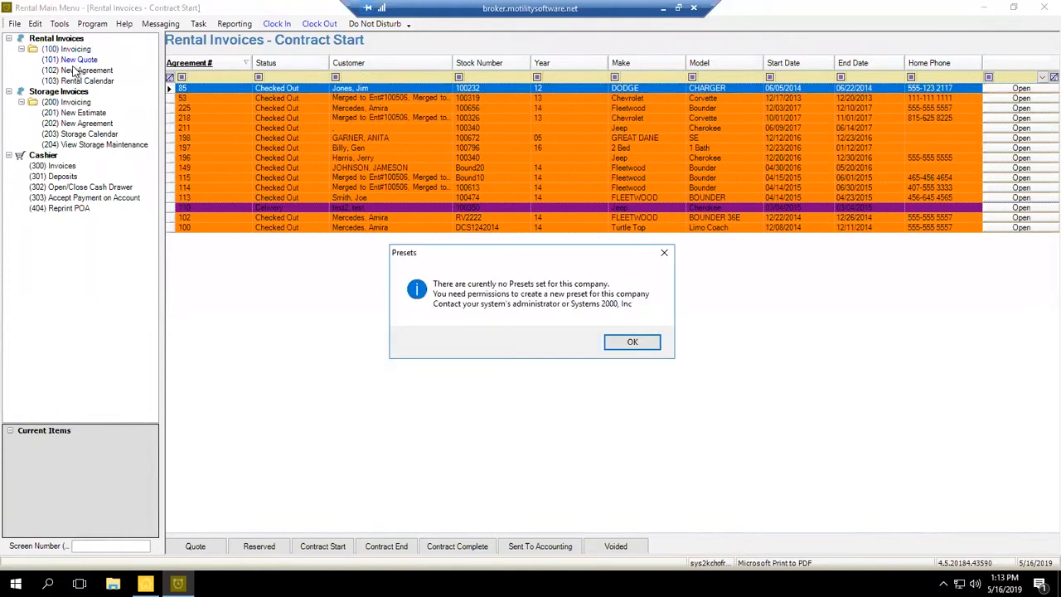
pyautogui.press('Return')
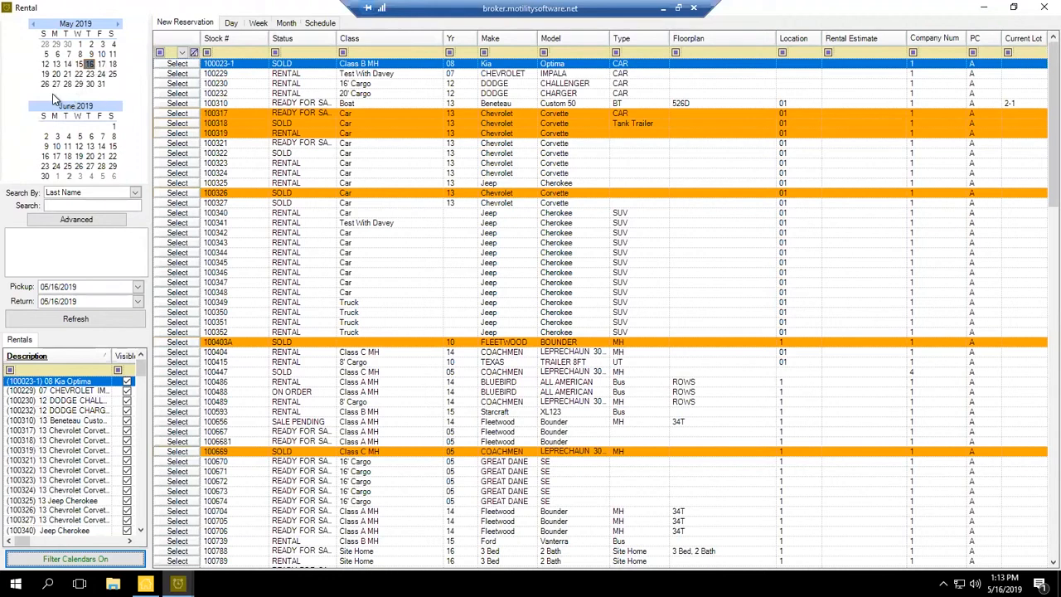
pyautogui.moveTo(56, 146); pyautogui.dragTo(101, 147)
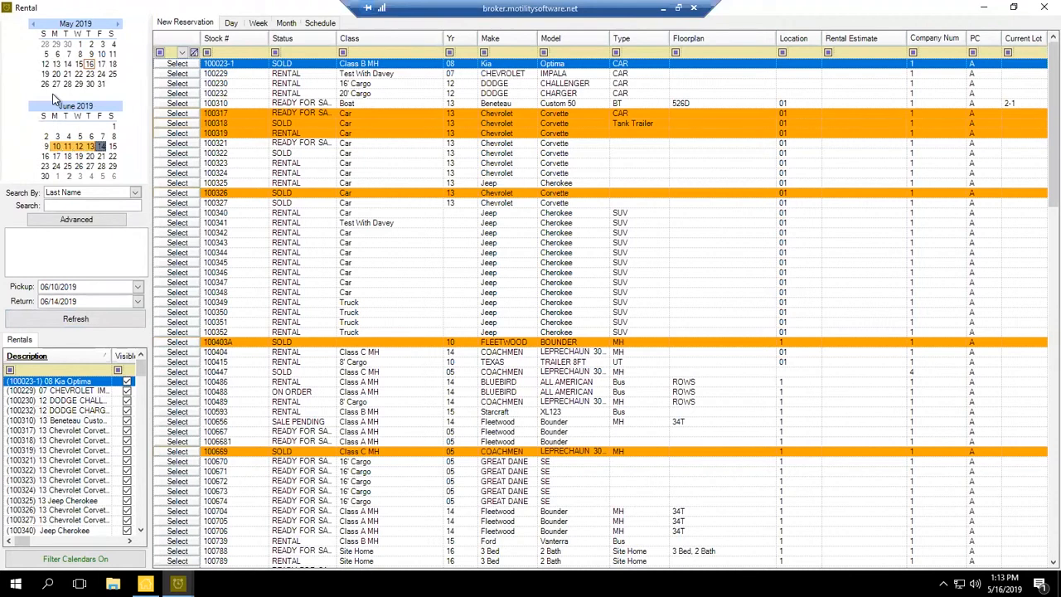
# Refresh the reservation list to calculate rental estimates for the chosen pickup and return dates
pyautogui.click(27, 292)
pyautogui.press('Tab')
pyautogui.press('Right')
pyautogui.press('Tab')
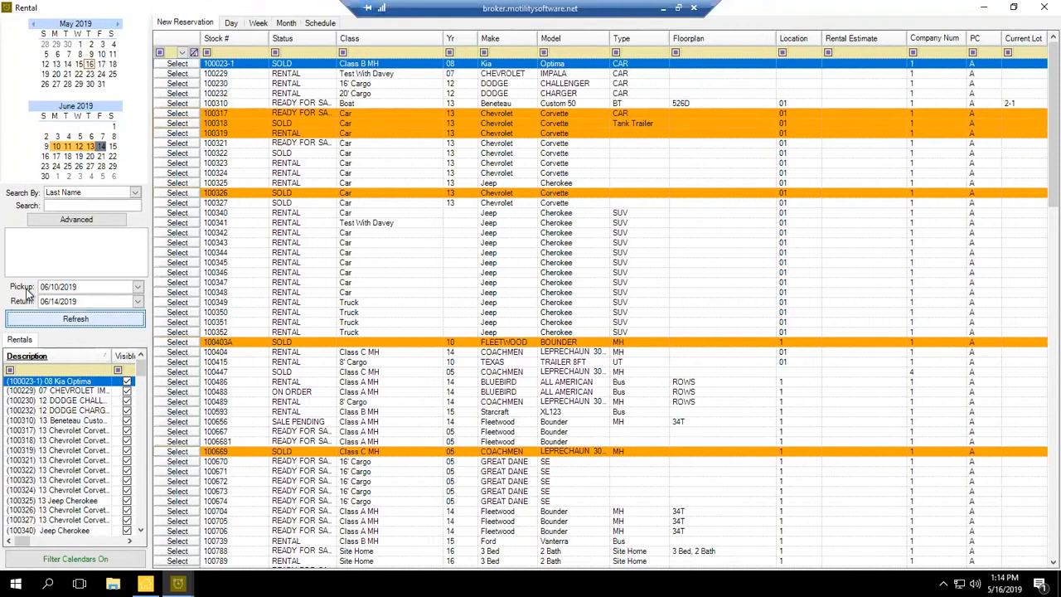
pyautogui.press('Return')
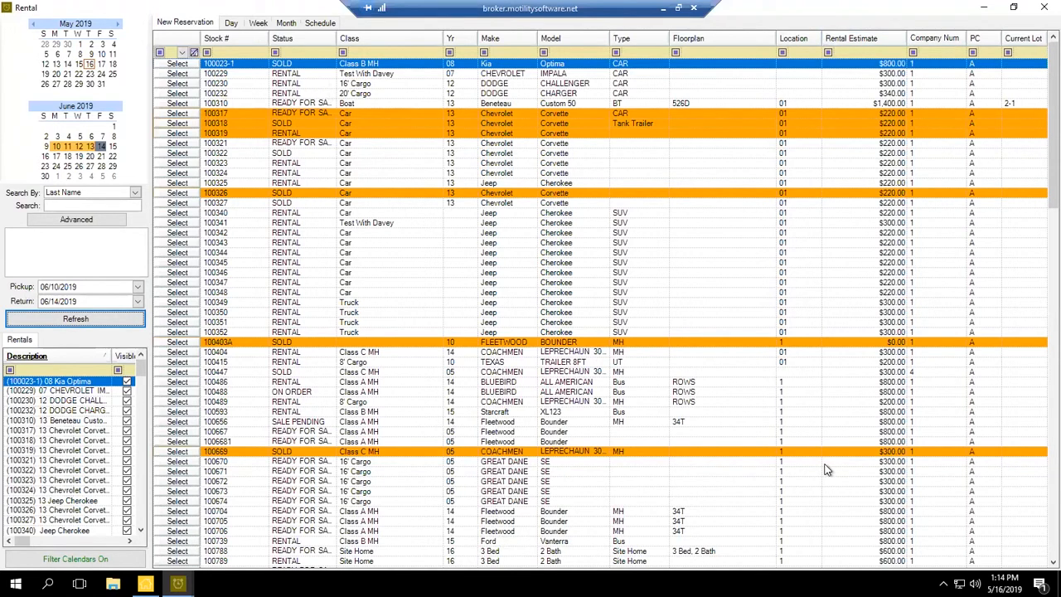
# Examine the rental estimates of the first units in the New Reservation list
pyautogui.press('Tab')
pyautogui.press('Down')
pyautogui.press('Down')
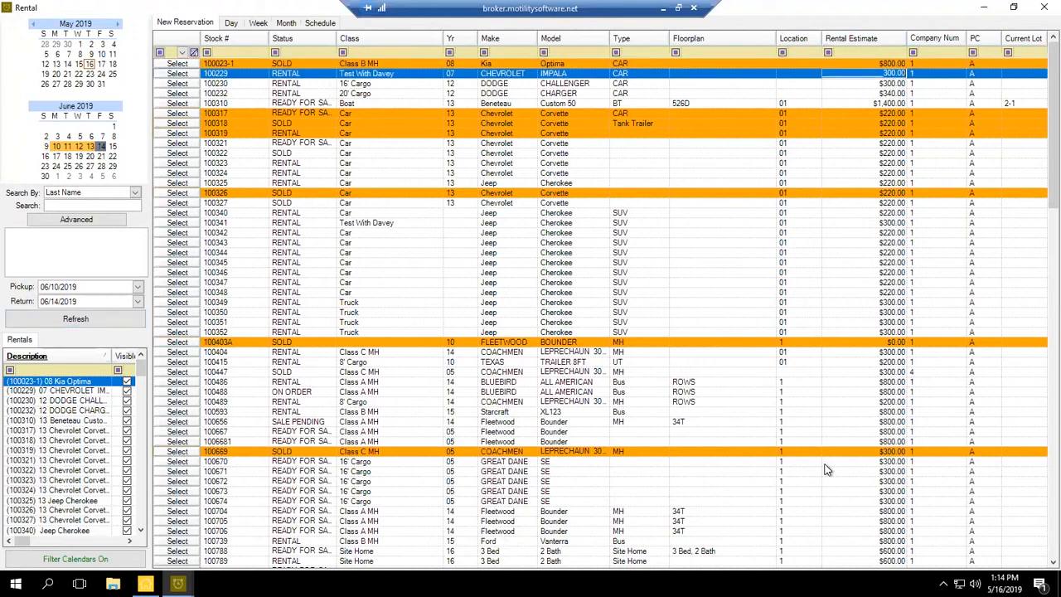
pyautogui.press('Down')
pyautogui.press('Down')
pyautogui.press('Down')
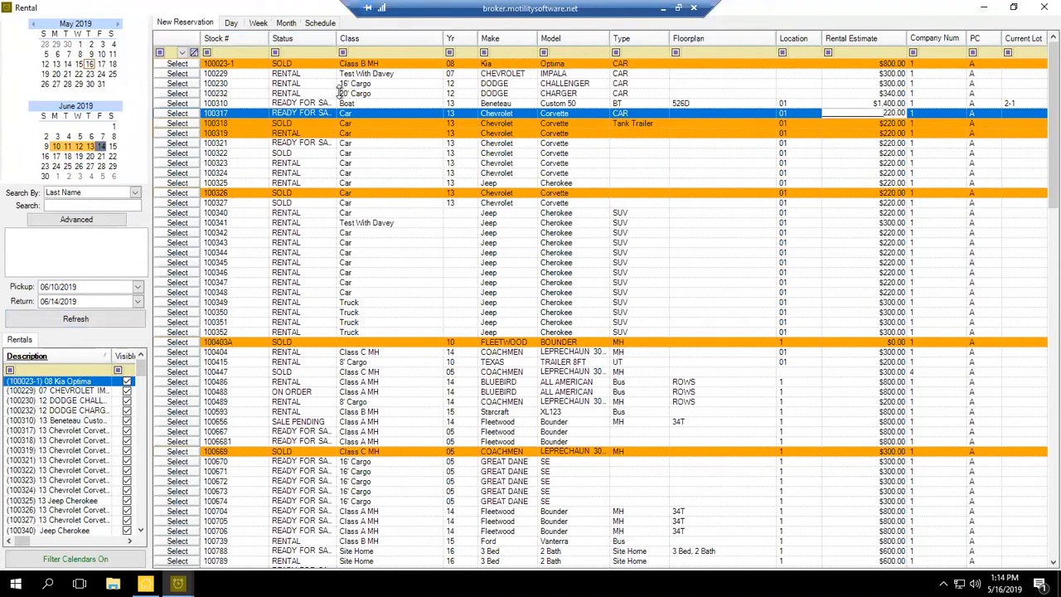
pyautogui.click(365, 52)
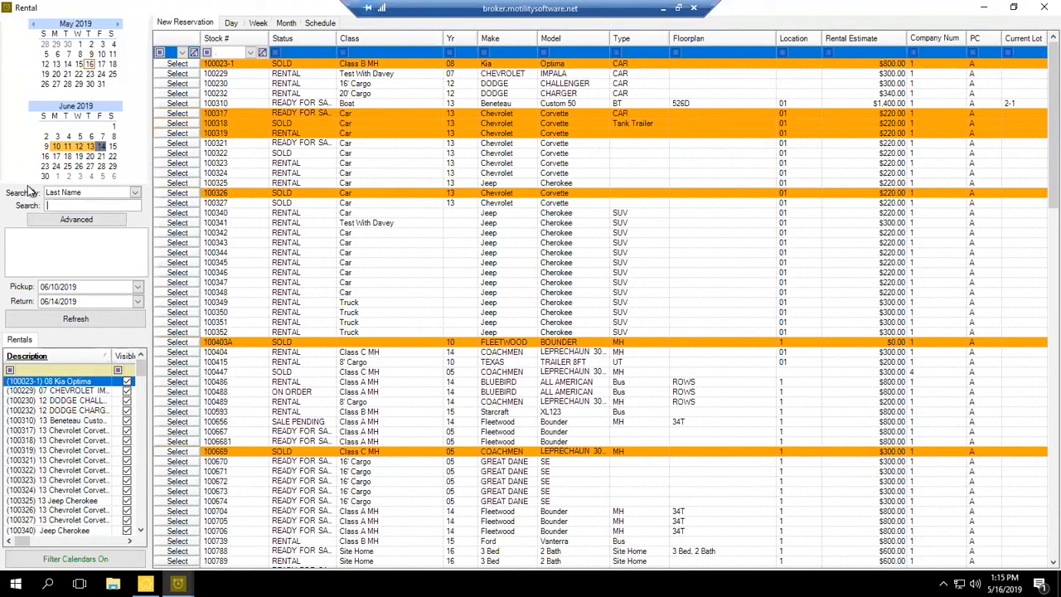
# Search for the customer by last name and assign the entity in row 4 of the results to the reservation
pyautogui.write('anderson')
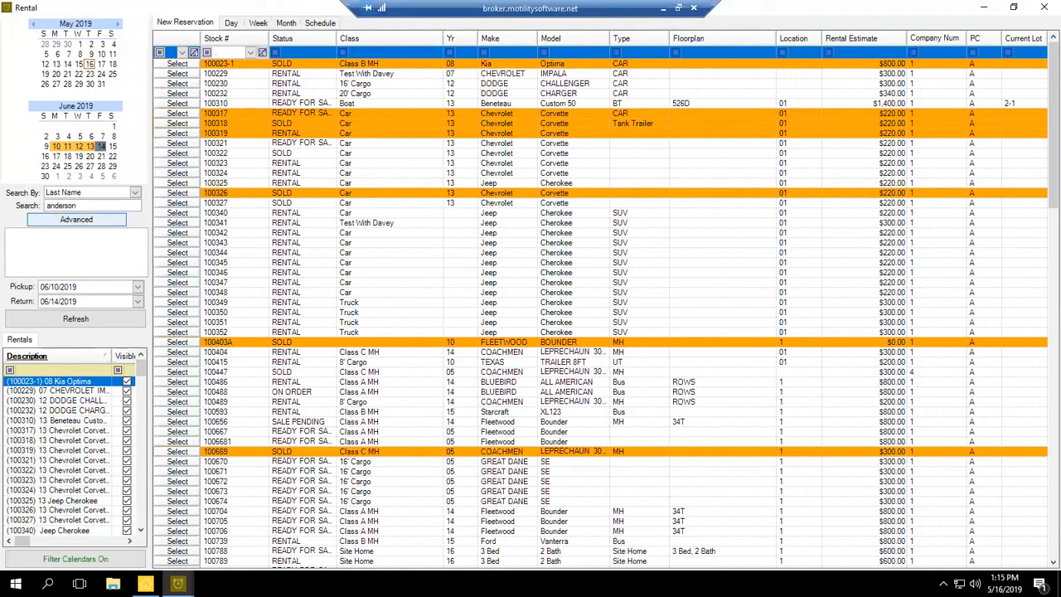
pyautogui.press('Return')
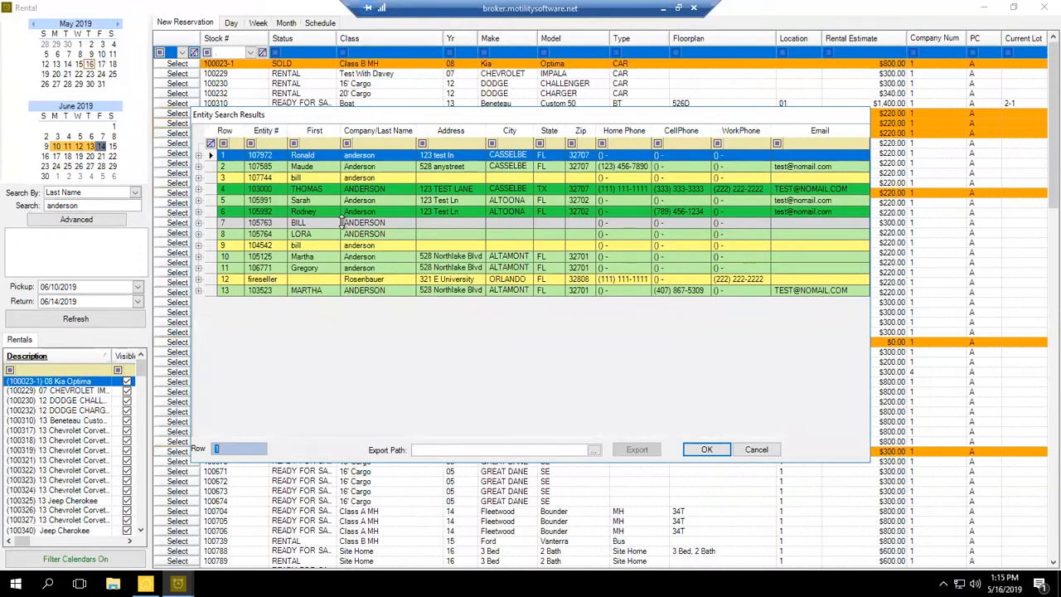
pyautogui.write('4')
pyautogui.click(704, 451)
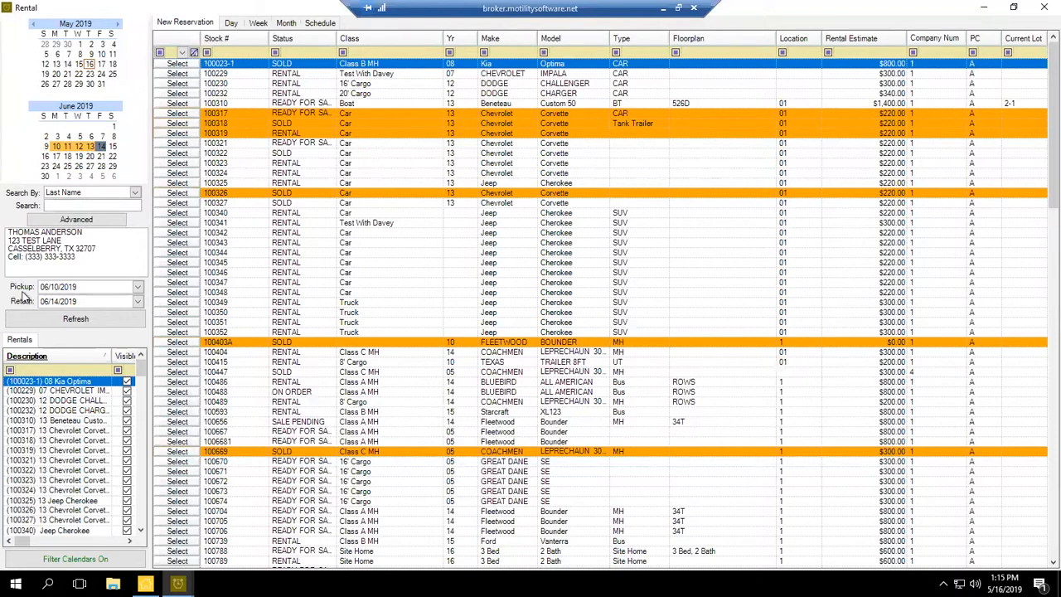
# Refresh the estimates and open the rental details for Jeep Cherokee unit 100345, moving the window fully into view
pyautogui.click(68, 319)
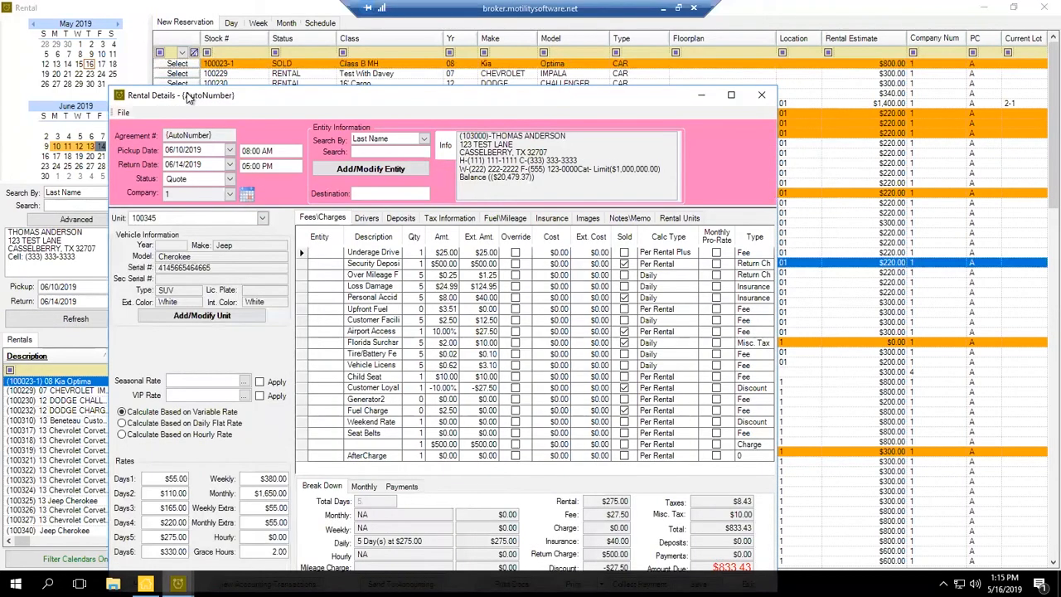
pyautogui.moveTo(193, 97); pyautogui.dragTo(234, 55)
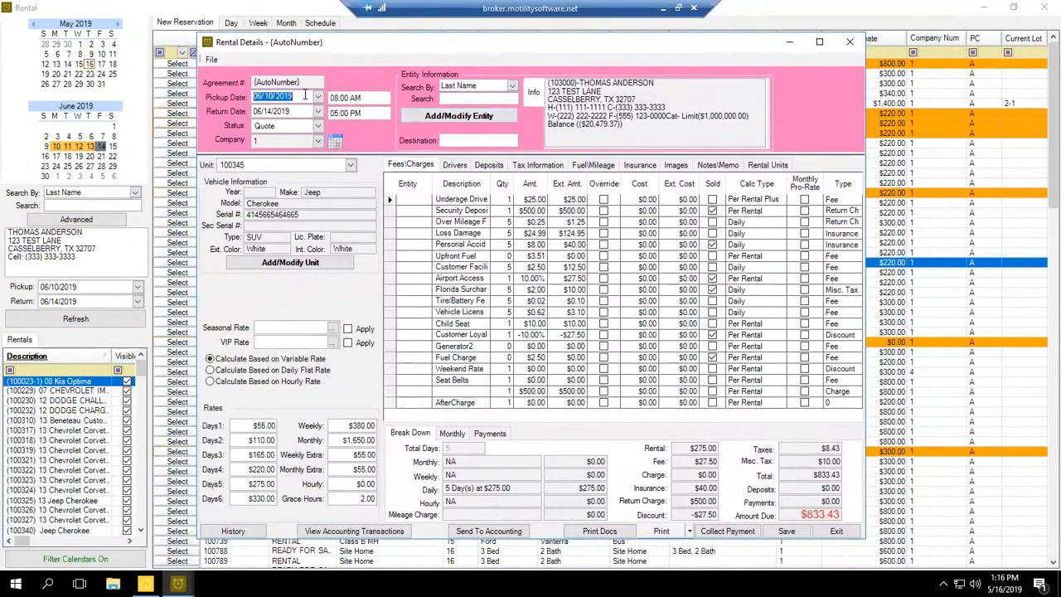
# Review the pickup date, return date and the list of available statuses in the rental details
pyautogui.press('Tab')
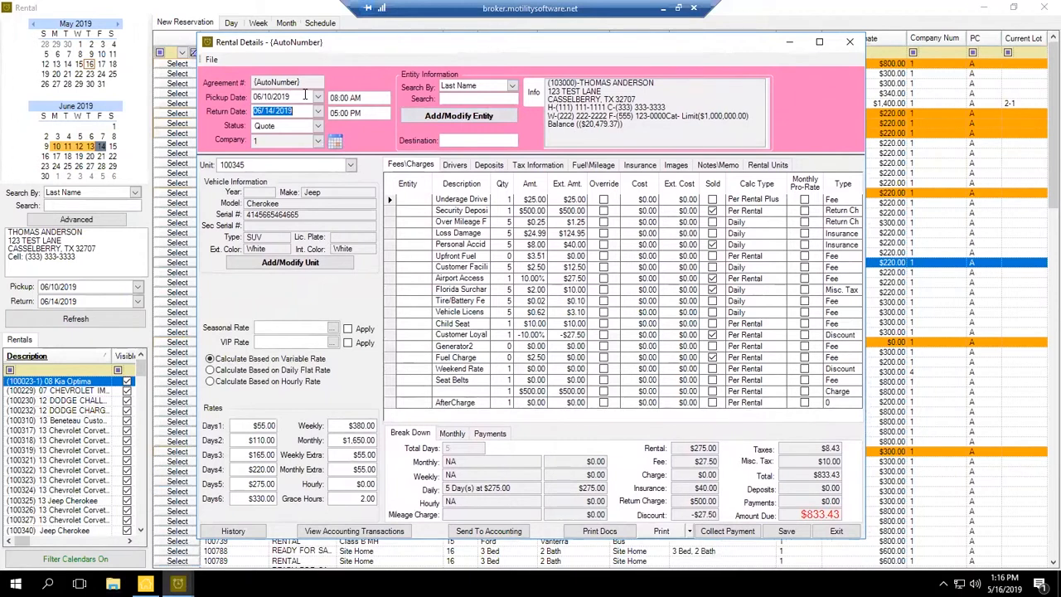
pyautogui.press('Tab')
pyautogui.hotkey('alt', 'Down')
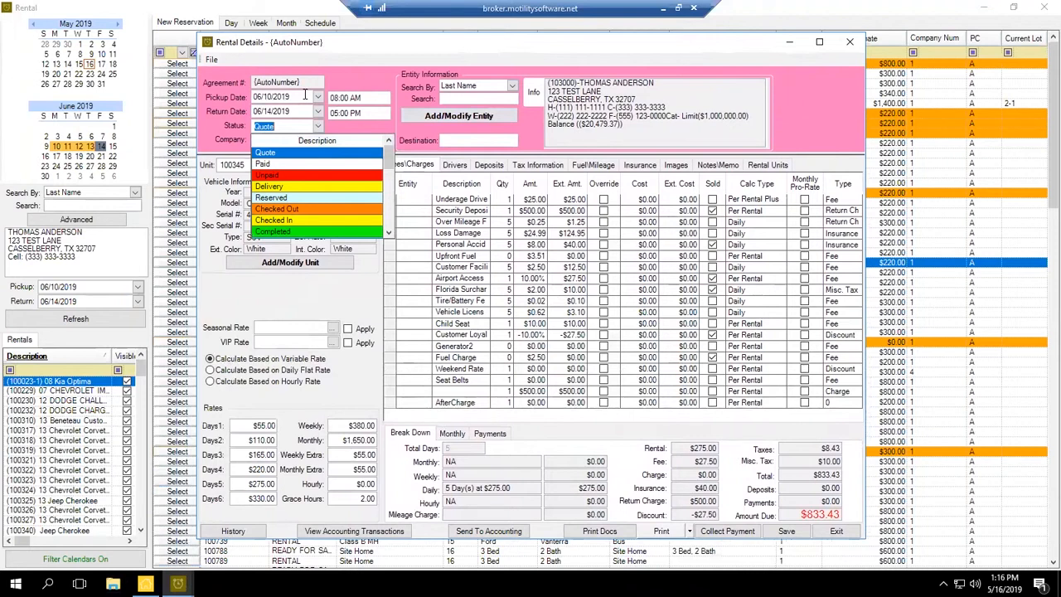
pyautogui.scroll(-1, 306, 95)
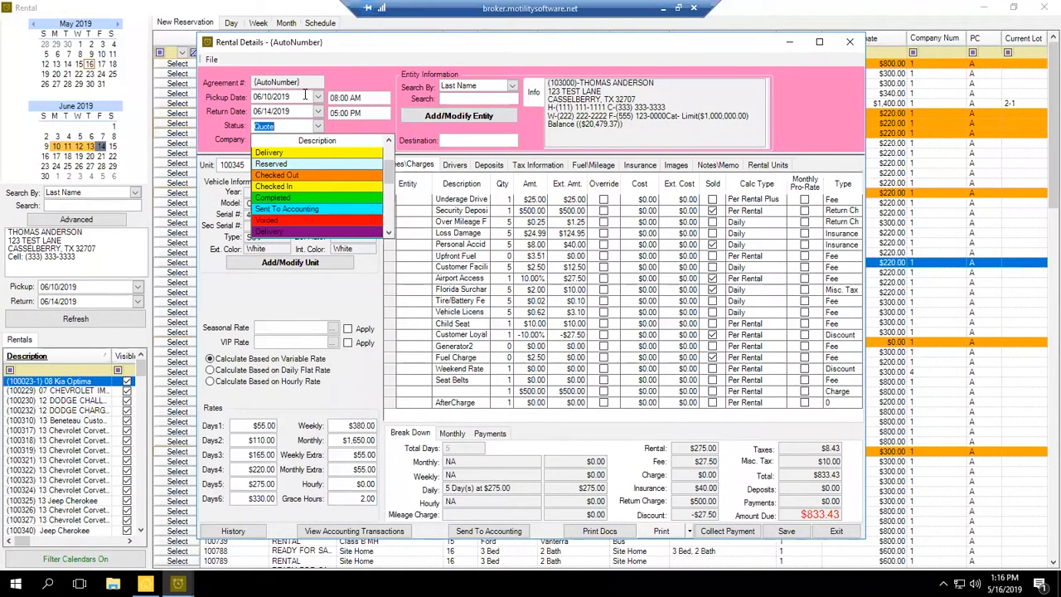
pyautogui.press('Tab')
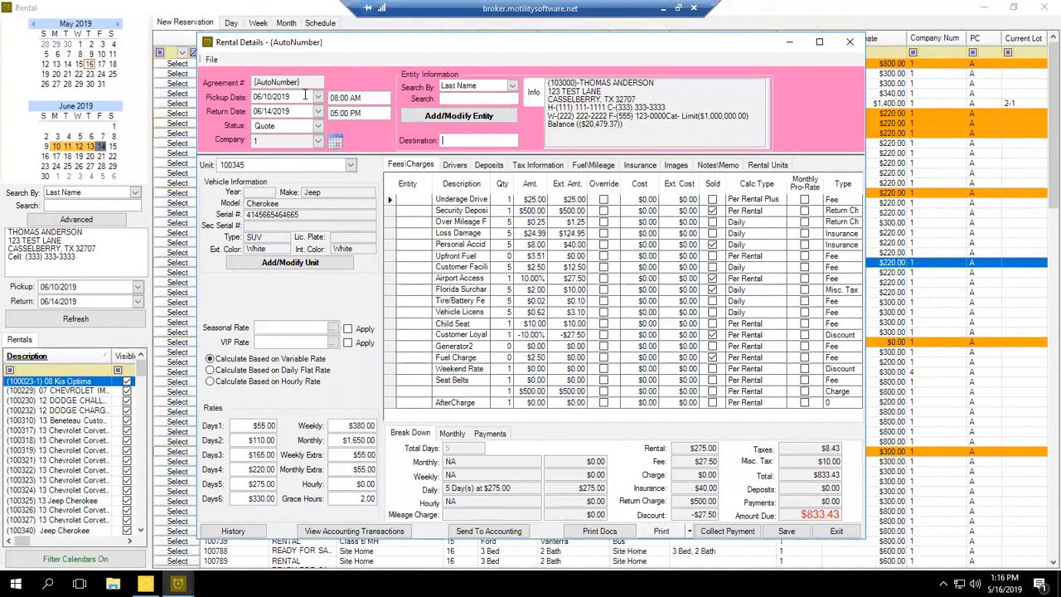
# Move the Rental Details window fully into view and examine the Days1 to Days3 rates and the pickup and return dates
pyautogui.moveTo(331, 43); pyautogui.dragTo(303, 20)
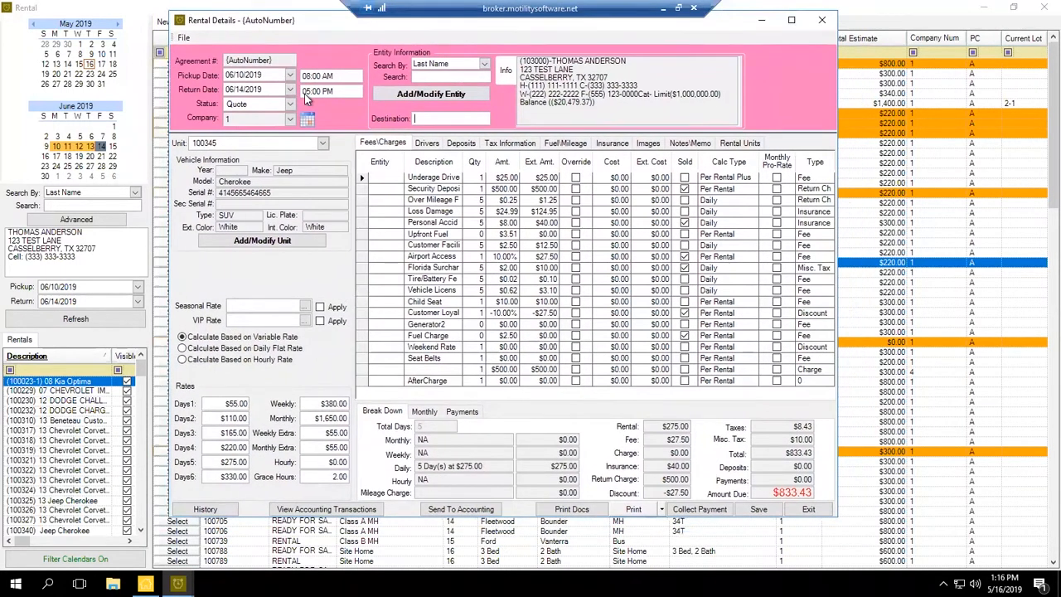
pyautogui.press('Tab')
pyautogui.press('Tab')
pyautogui.press('Tab')
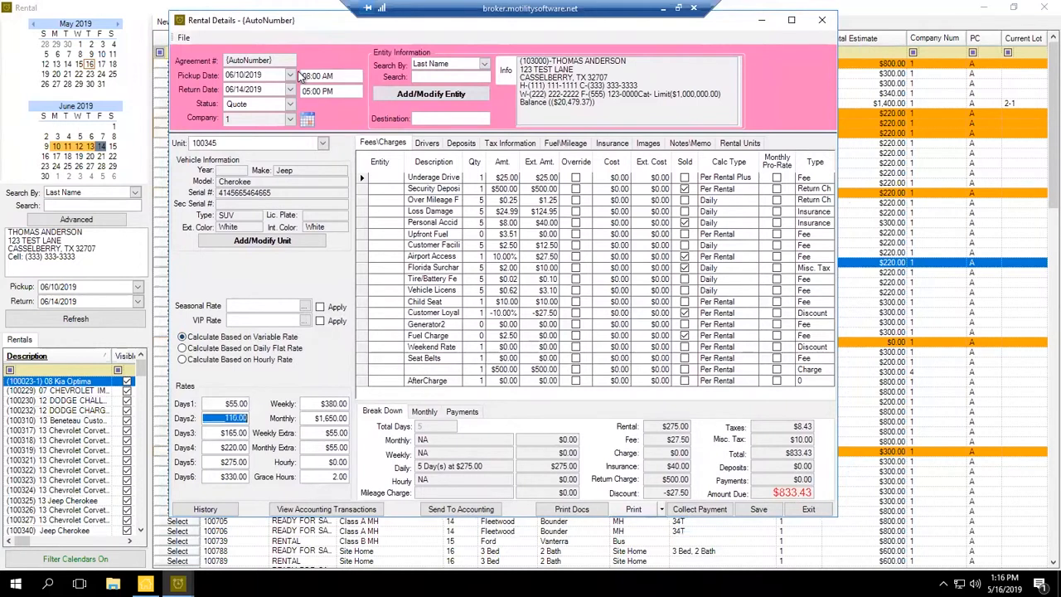
pyautogui.hotkey('shift', 'Tab')
pyautogui.press('Home')
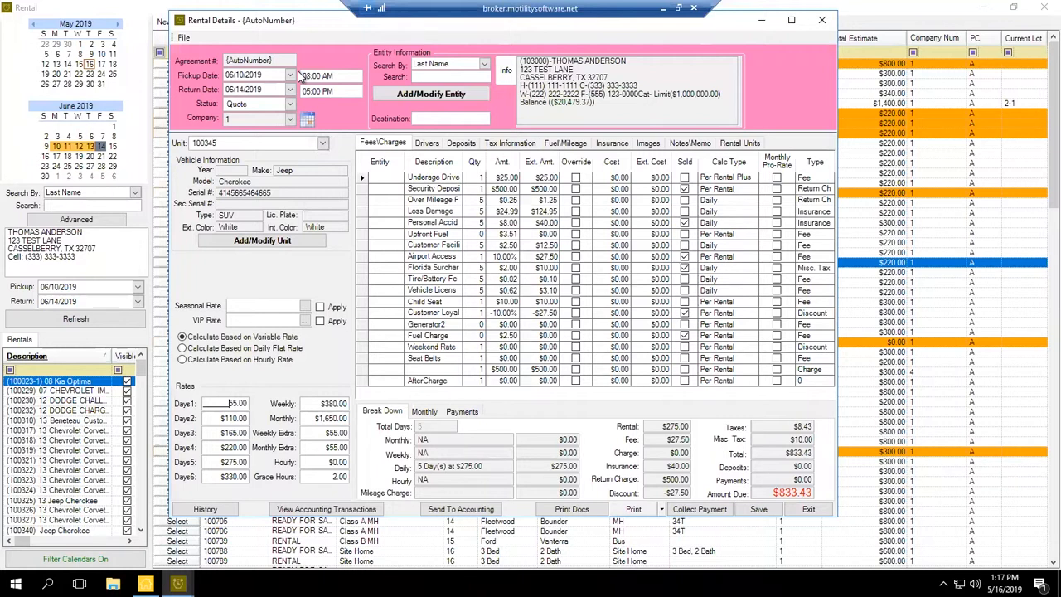
pyautogui.press('Tab')
pyautogui.press('Home')
pyautogui.press('Tab')
pyautogui.press('Home')
pyautogui.click(280, 79)
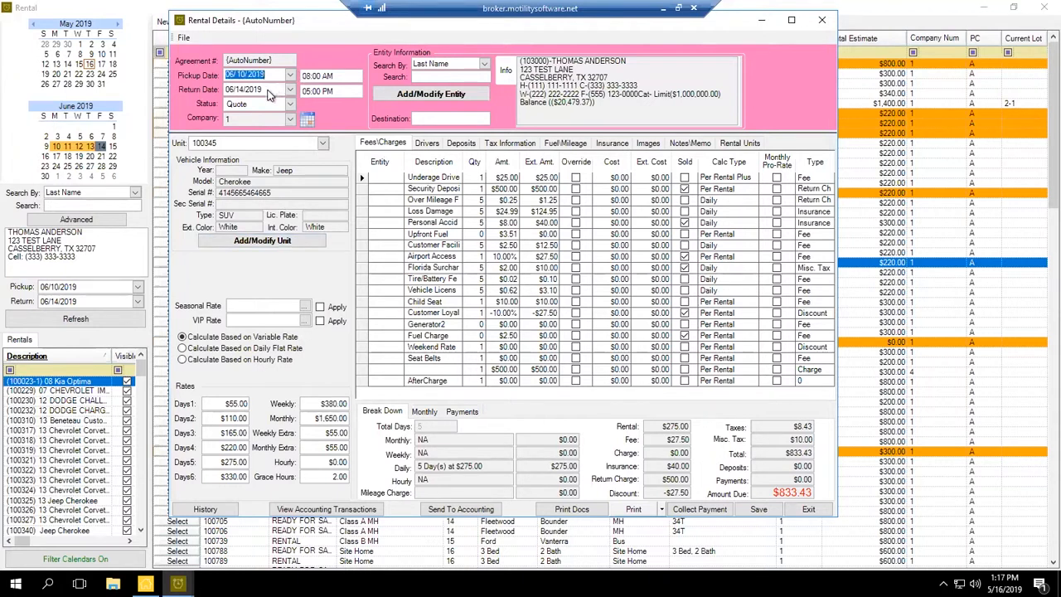
pyautogui.click(268, 92)
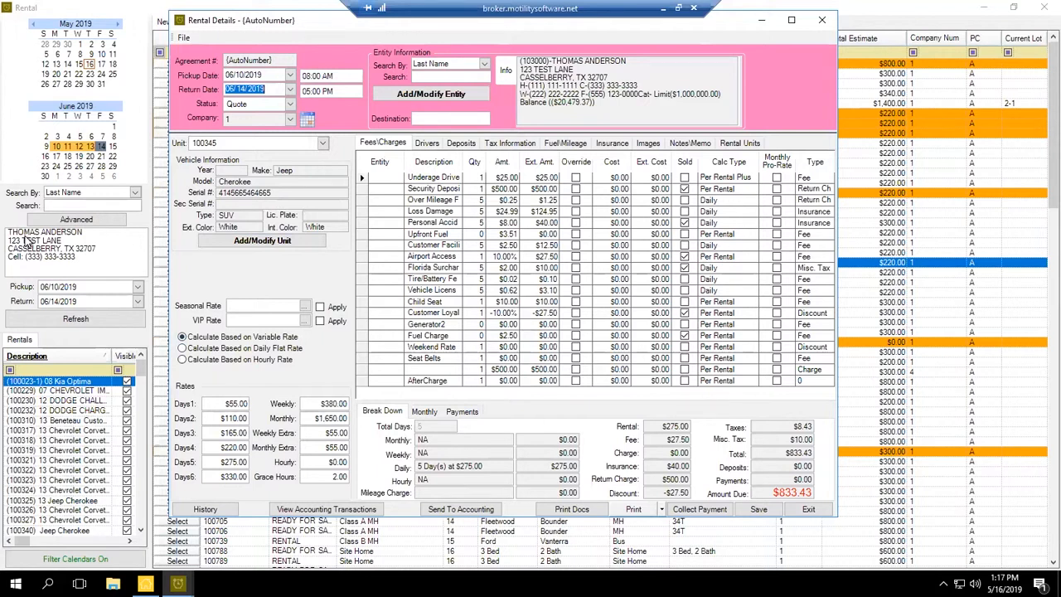
# Browse the seasonal rates, including the weekly and monthly values of the Class A MH summer rate, without applying one
pyautogui.click(344, 277)
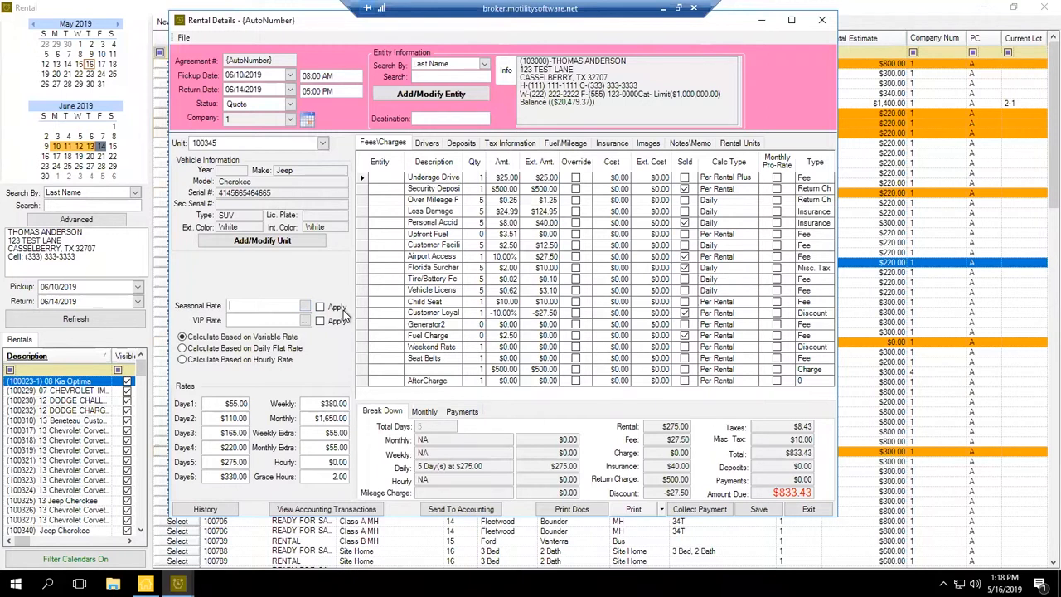
pyautogui.click(305, 306)
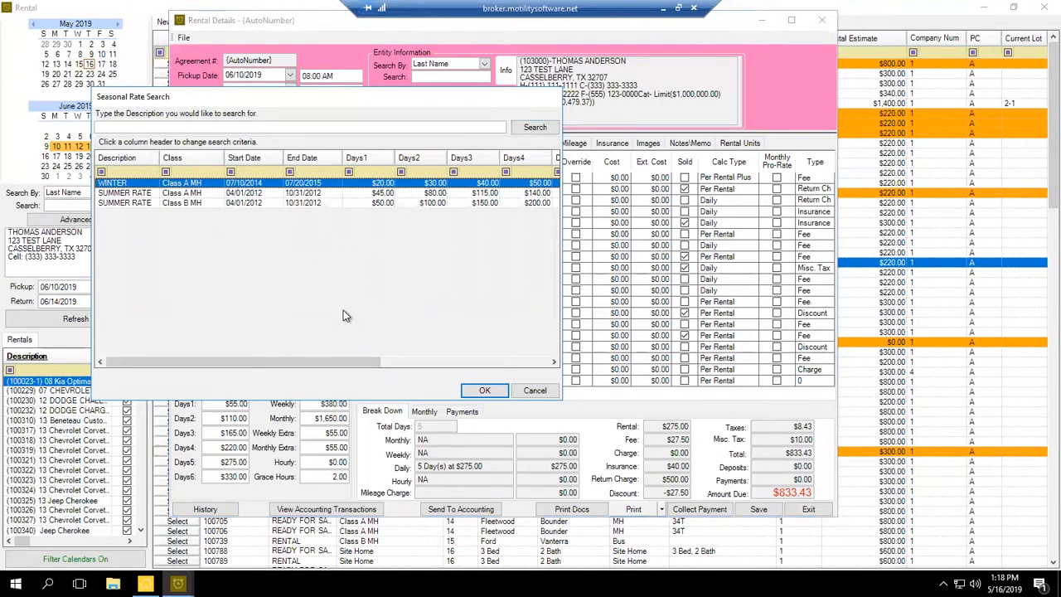
pyautogui.press('Down')
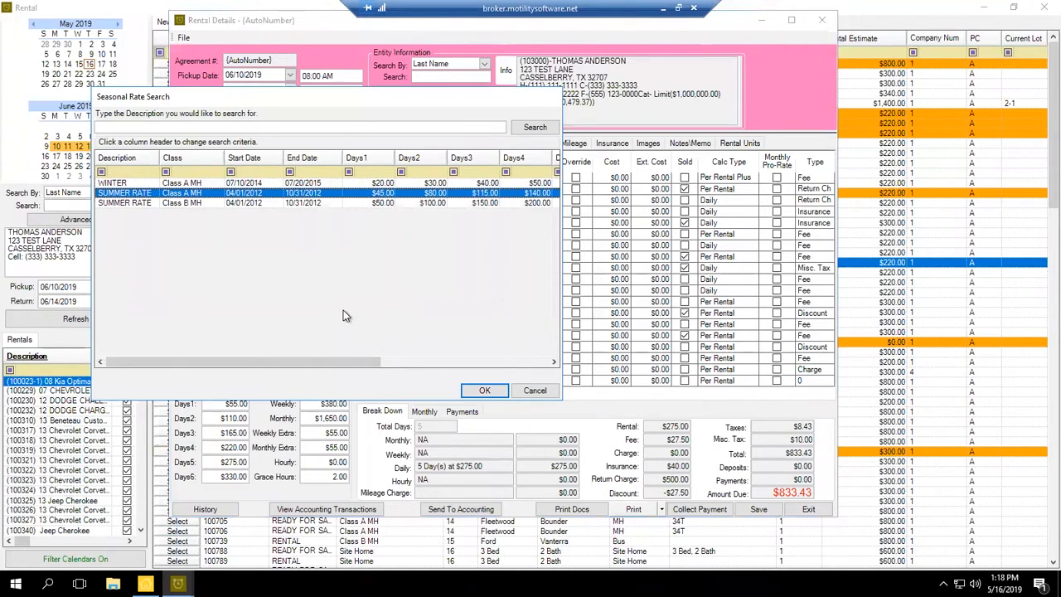
pyautogui.hscroll(5, 345, 315)
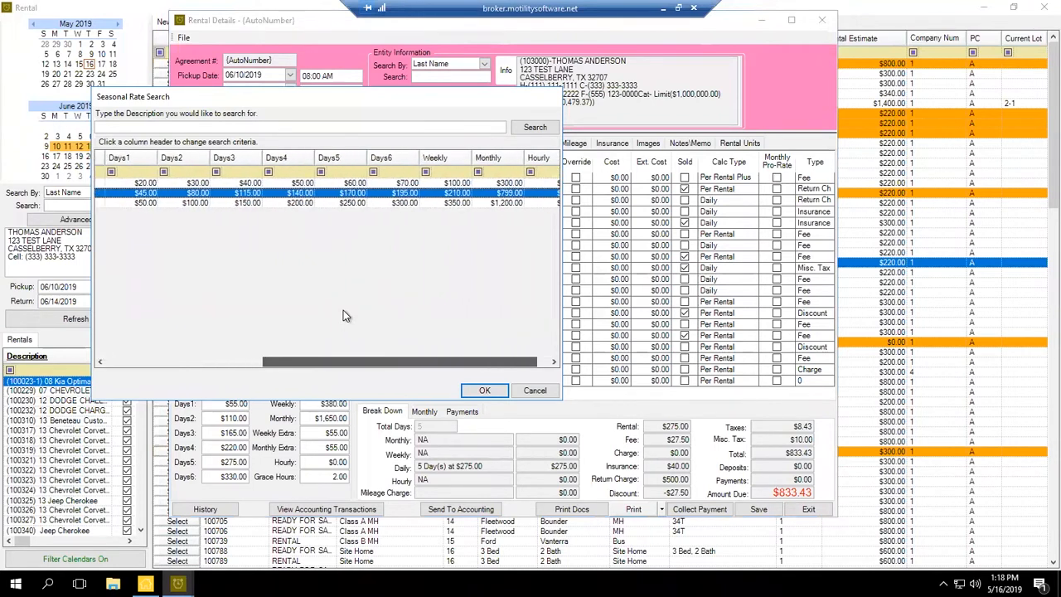
pyautogui.hscroll(1, 345, 315)
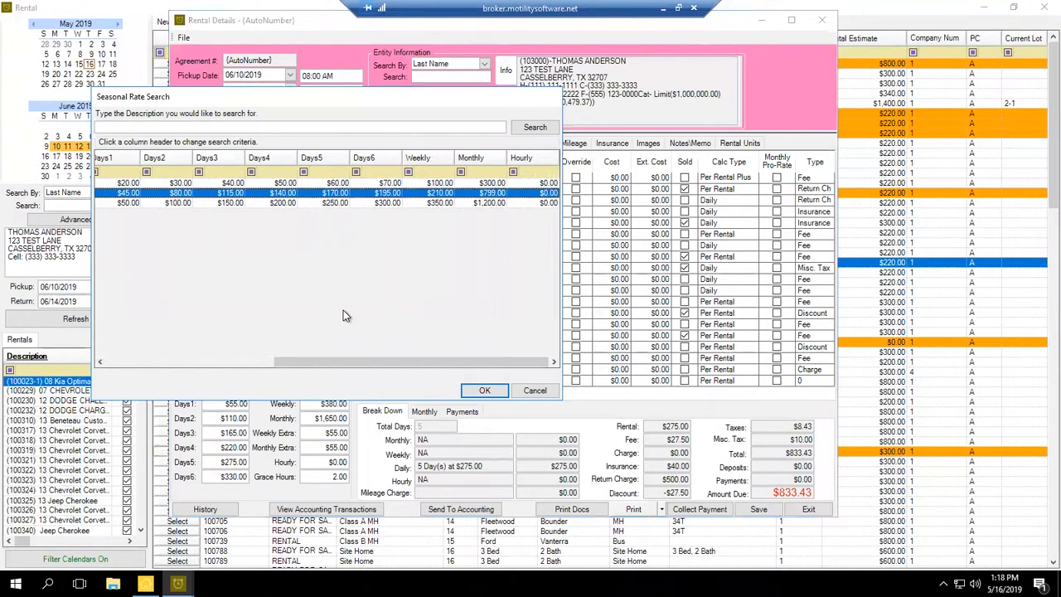
pyautogui.click(534, 391)
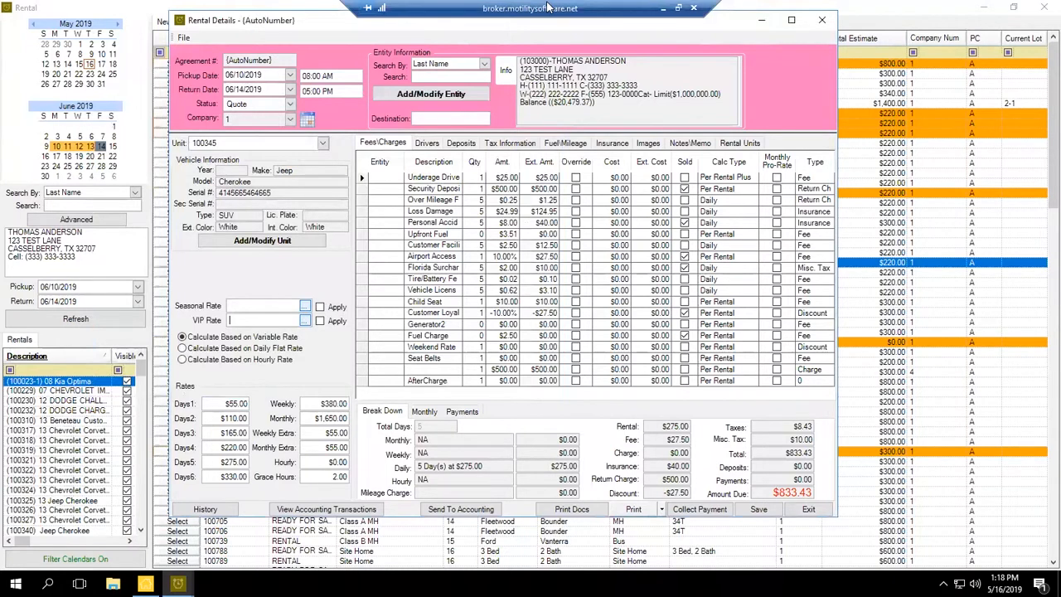
# Search for available VIP rates and close the search without choosing one
pyautogui.click(305, 321)
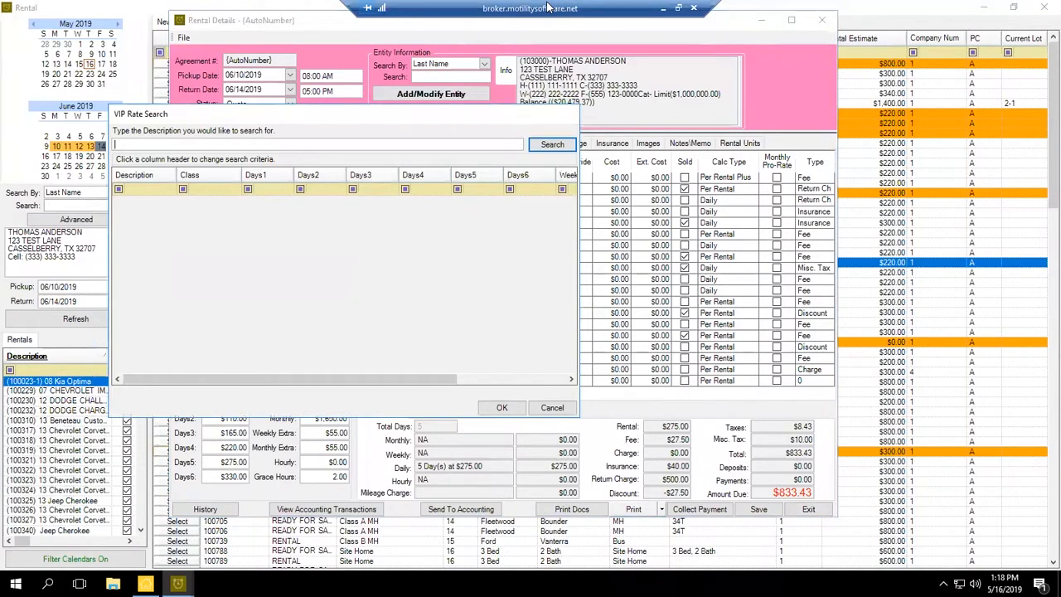
pyautogui.press('Return')
pyautogui.press('Return')
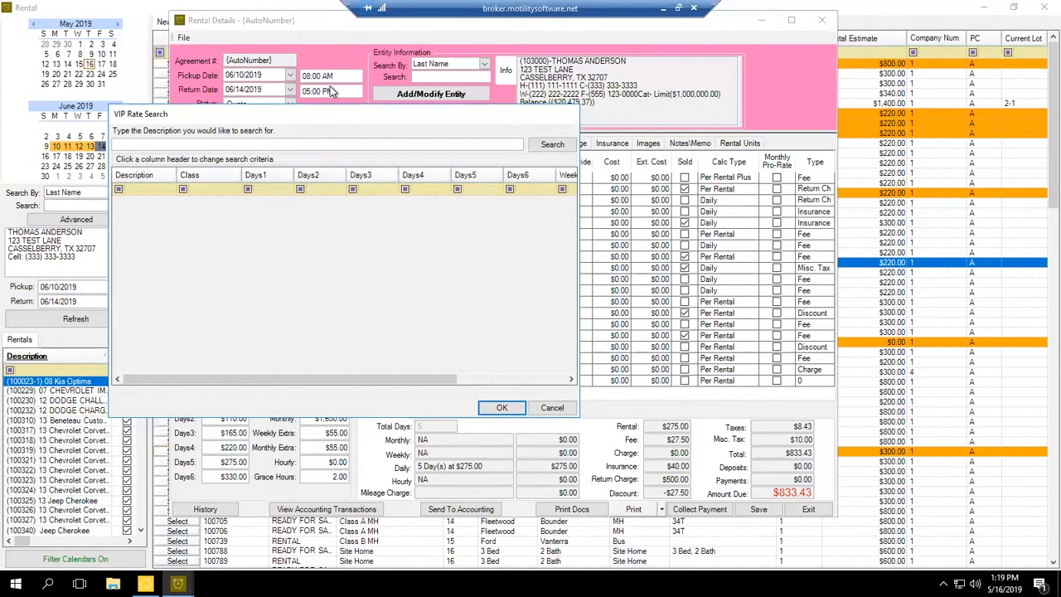
pyautogui.click(552, 408)
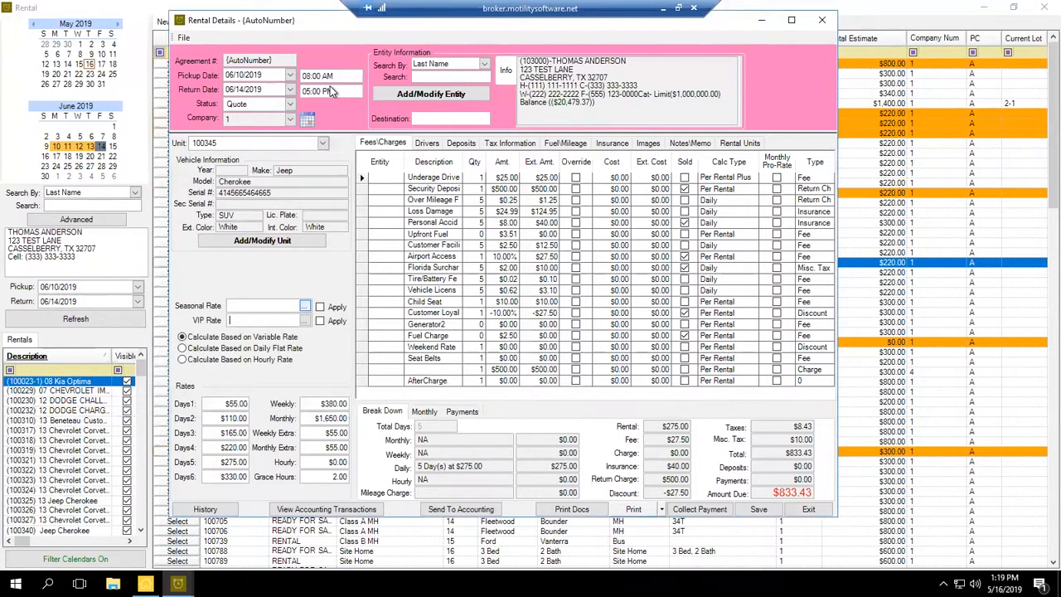
pyautogui.press('Tab')
# Widen the Description column of the fees list and review the Type options for the Underage Driver Fee
pyautogui.moveTo(363, 177)
pyautogui.mouseDown()
pyautogui.moveTo(383, 381)
pyautogui.moveTo(383, 370)
pyautogui.mouseUp()
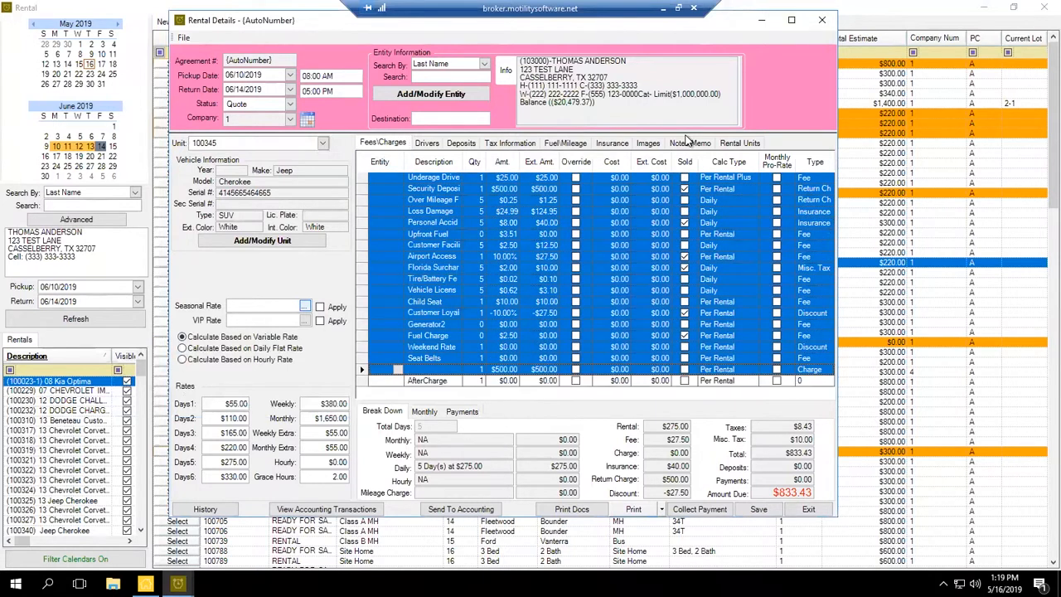
pyautogui.click(363, 177)
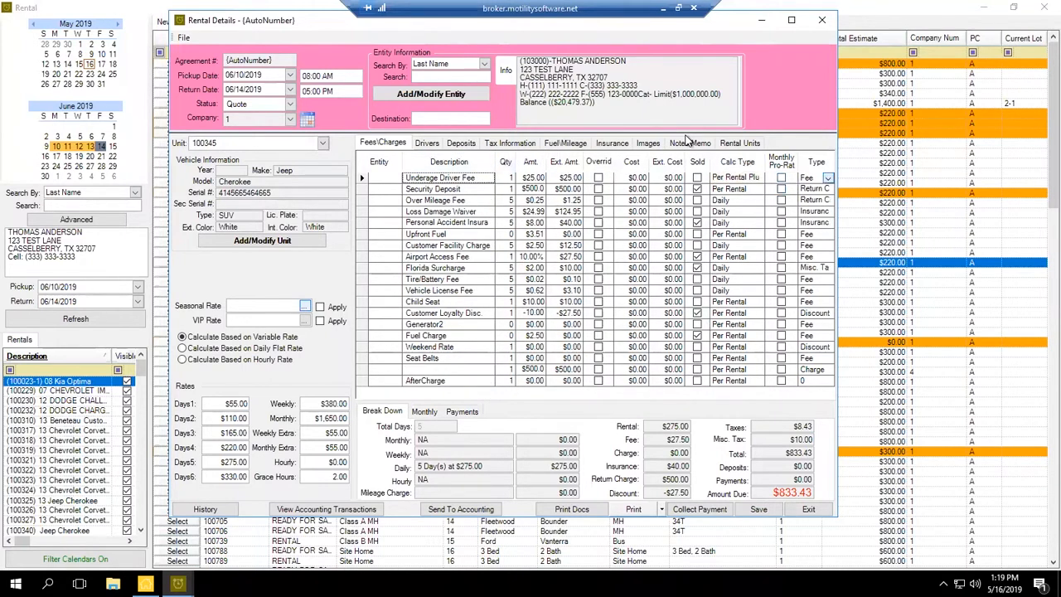
pyautogui.click(828, 178)
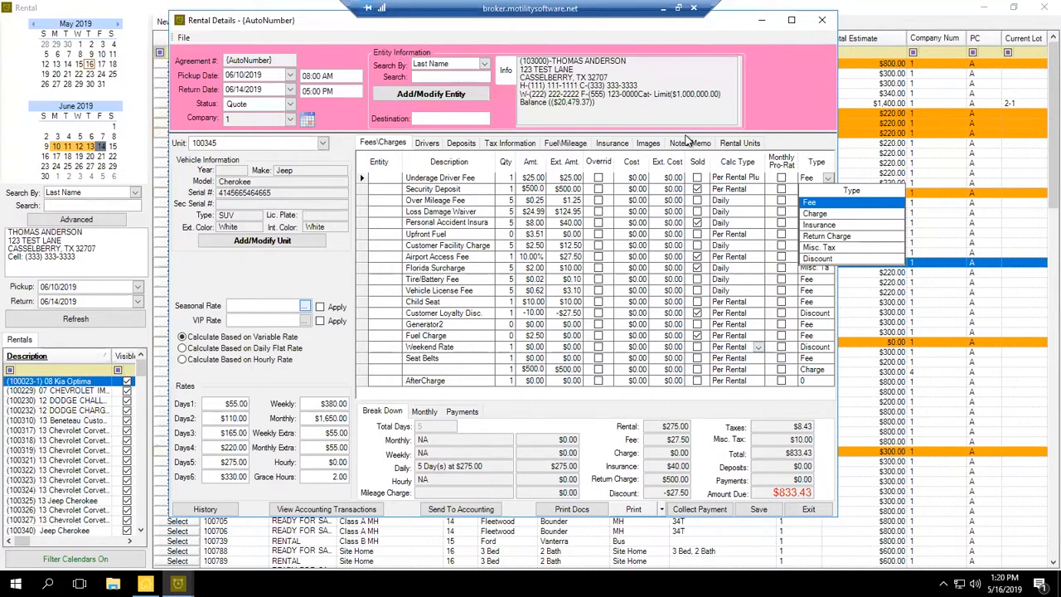
pyautogui.click(686, 136)
pyautogui.click(427, 346)
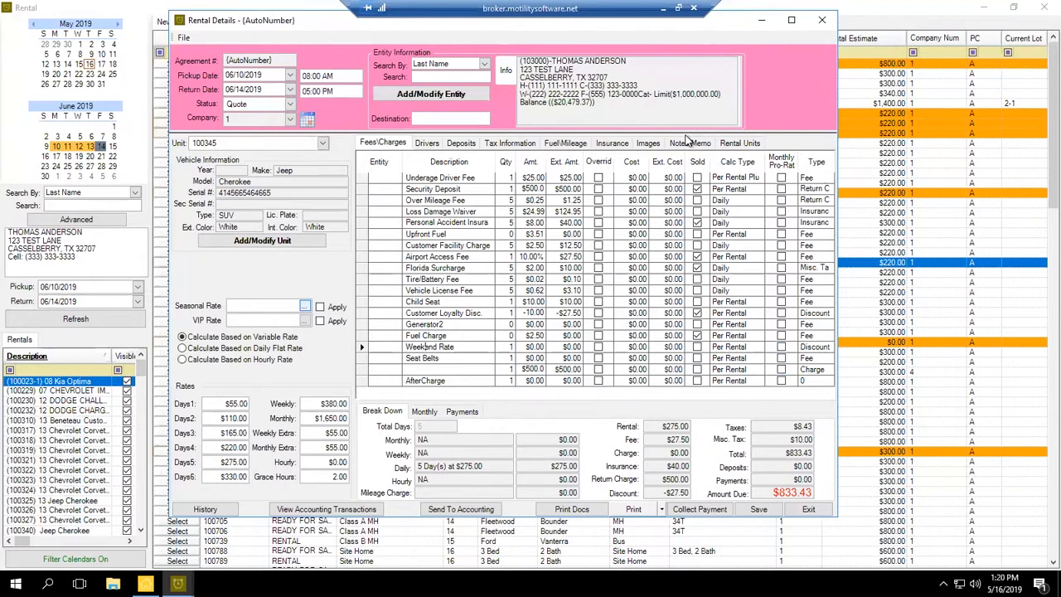
pyautogui.click(444, 380)
pyautogui.press('Tab')
pyautogui.press('Tab')
# Mark the Customer Loyalty Discount, Florida Surcharge, Airport Access Fee and Personal Accident Insurance as not sold
pyautogui.click(697, 313)
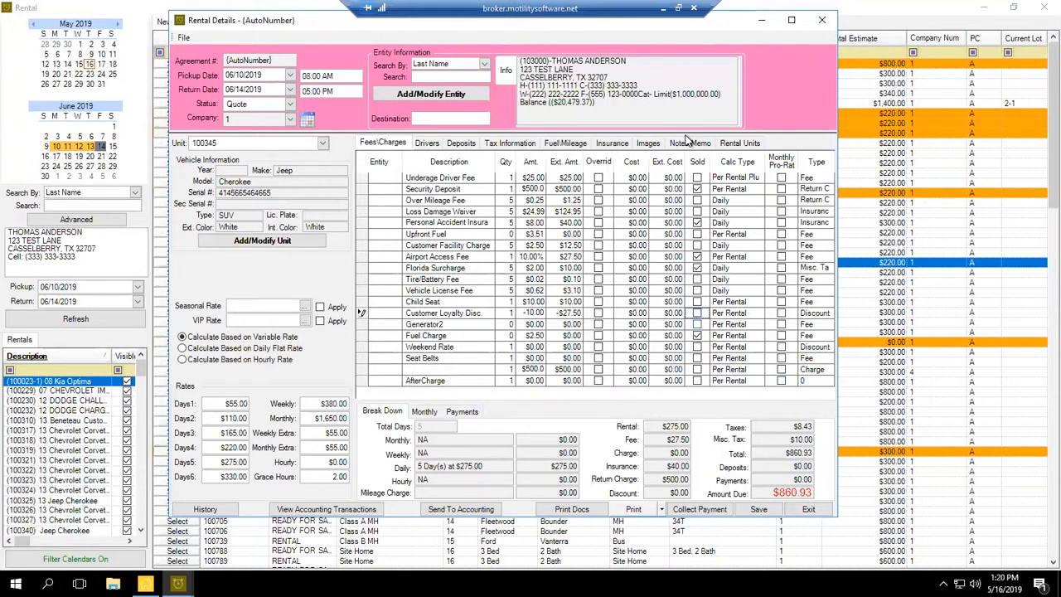
pyautogui.press('space')
pyautogui.press('Up')
pyautogui.press('Up')
pyautogui.press('Up')
pyautogui.press('Up')
pyautogui.press('space')
pyautogui.press('Up')
pyautogui.press('space')
pyautogui.press('Up')
pyautogui.press('Up')
pyautogui.press('Up')
pyautogui.press('space')
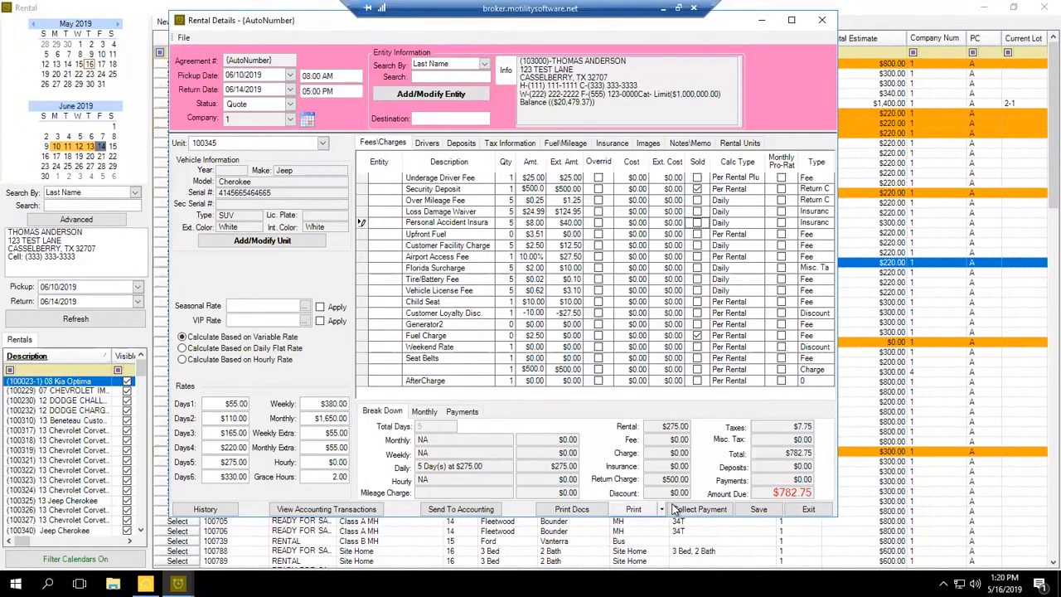
# Set the Florida Surcharge amount to $3.00 and mark the surcharge as sold
pyautogui.moveTo(521, 268); pyautogui.dragTo(545, 268)
pyautogui.write('3')
pyautogui.press('Tab')
pyautogui.press('Right')
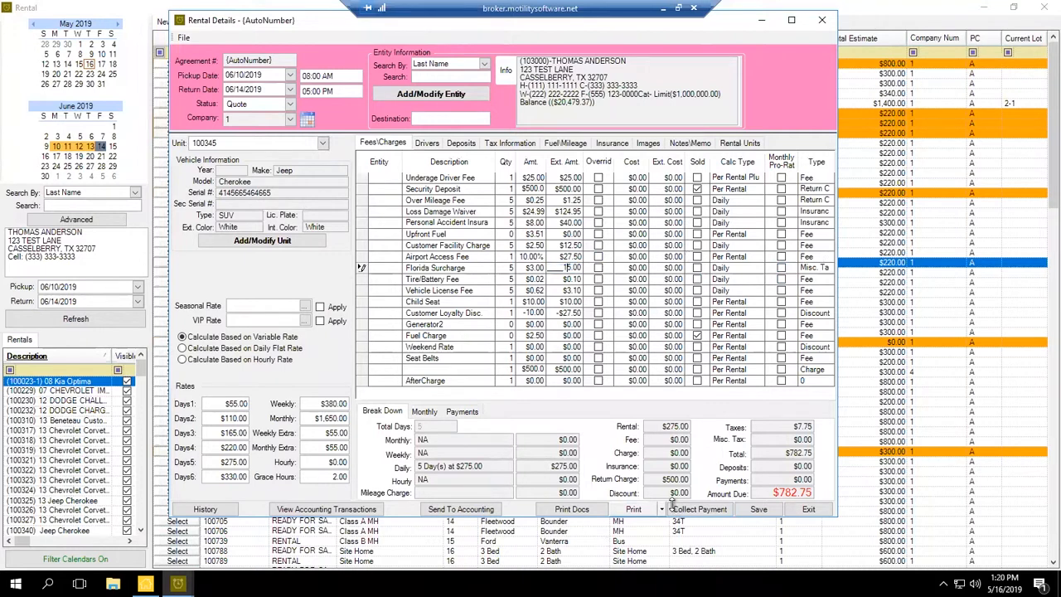
pyautogui.click(697, 267)
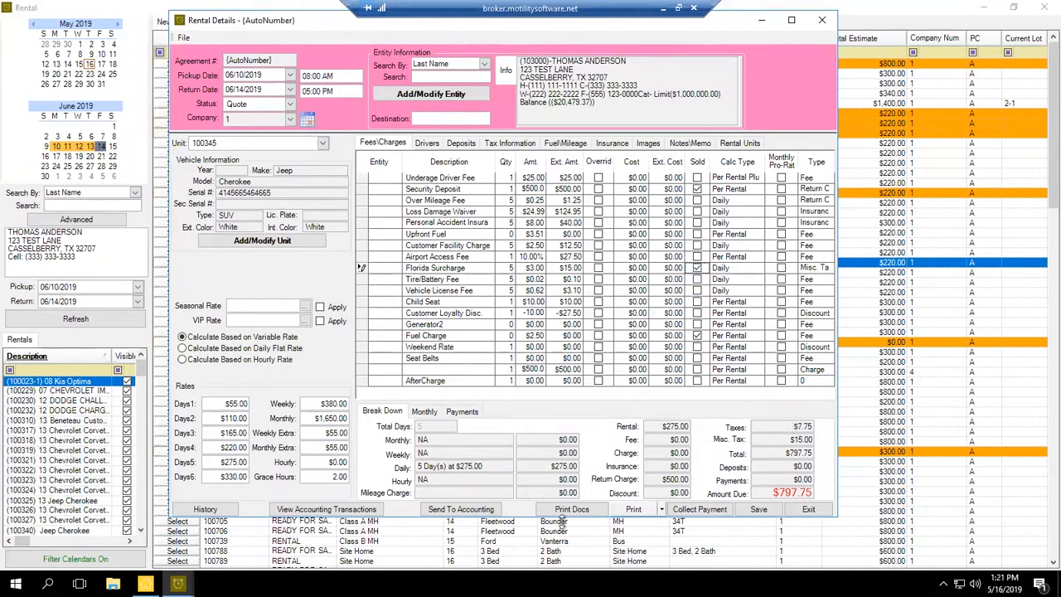
# Examine the daily charge in the break down against the Days5 rate
pyautogui.click(430, 466)
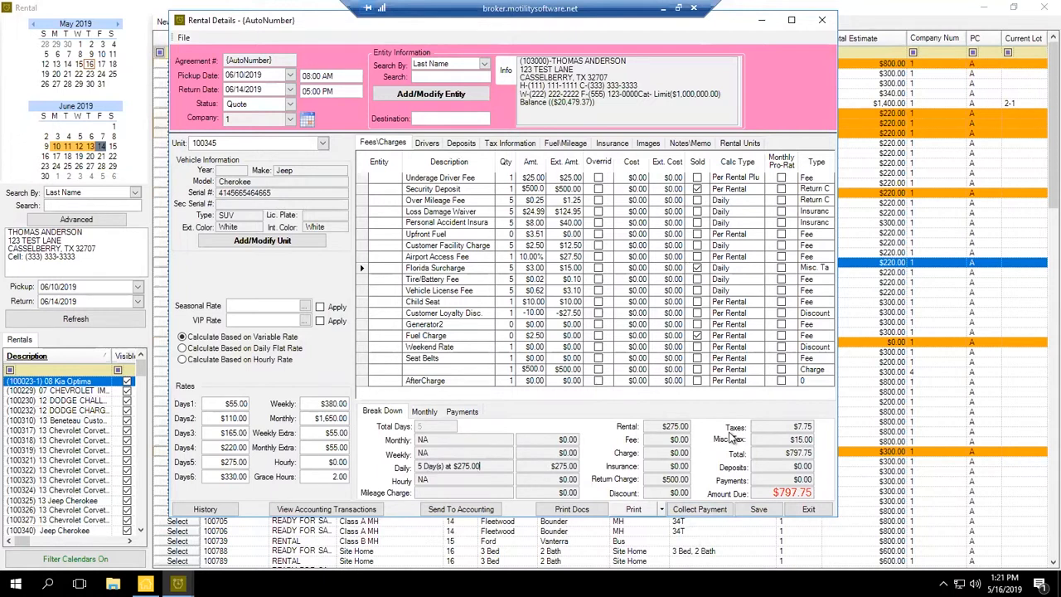
pyautogui.click(730, 431)
pyautogui.press('Tab')
pyautogui.press('Tab')
pyautogui.click(423, 466)
pyautogui.press('Tab')
pyautogui.press('Tab')
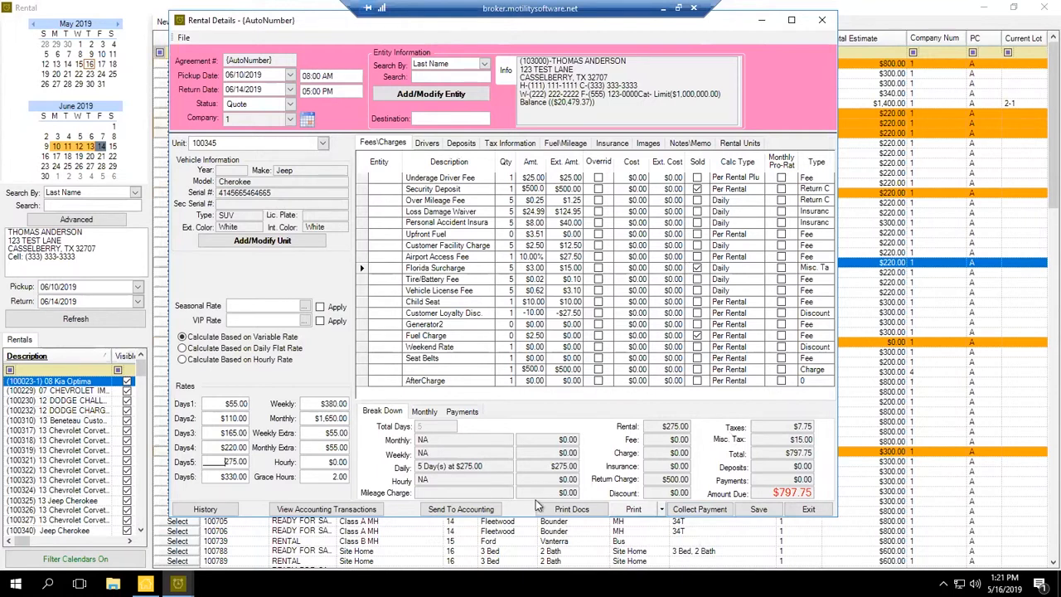
pyautogui.hotkey('shift', 'Tab')
# Set the return date to 06/21/2019 to recalculate the quote for a longer rental
pyautogui.click(290, 91)
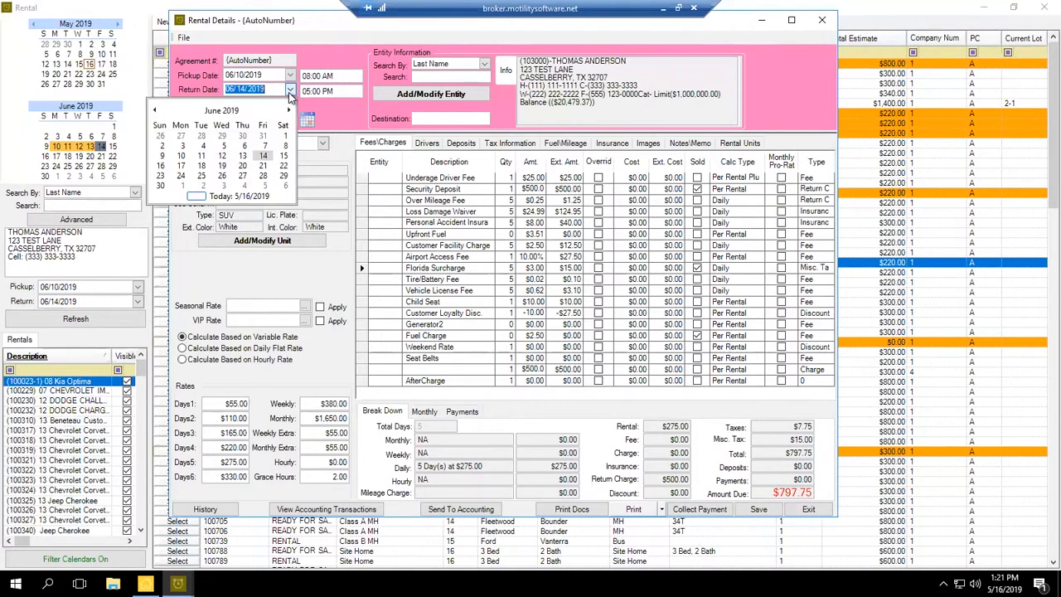
pyautogui.click(263, 166)
pyautogui.press('Tab')
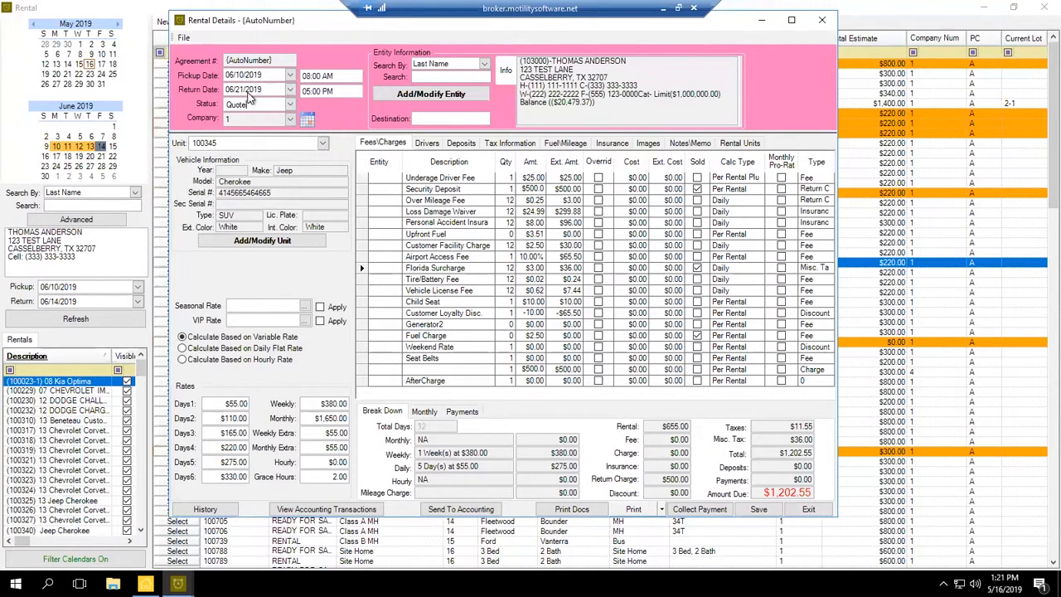
pyautogui.press('Tab')
# Examine the weekly and daily charges in the break down against the weekly and weekly extra rates
pyautogui.click(487, 452)
pyautogui.press('Tab')
pyautogui.click(477, 466)
pyautogui.press('Tab')
pyautogui.hotkey('shift', 'Tab')
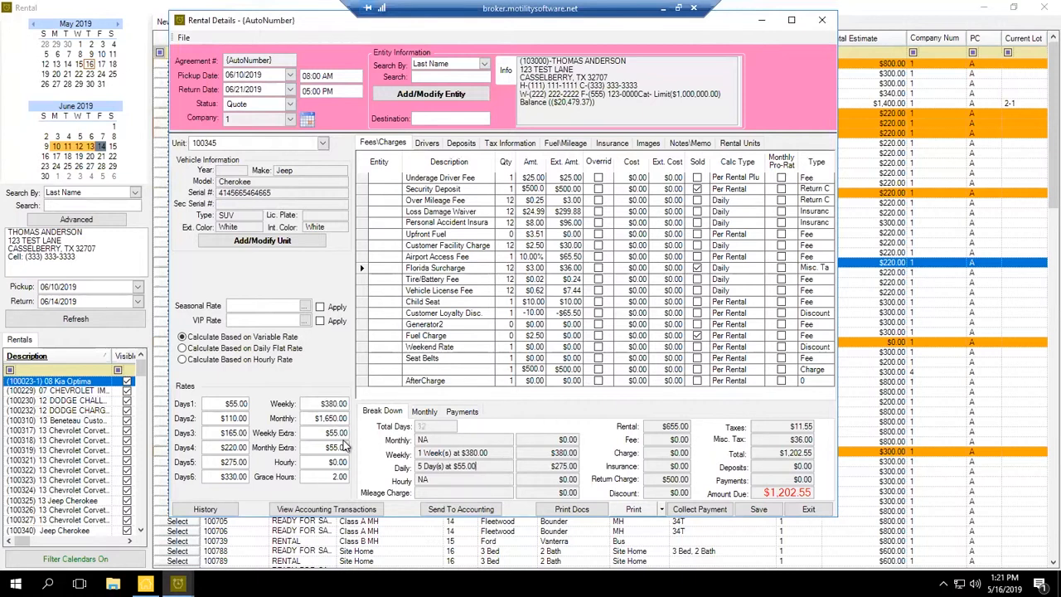
pyautogui.press('Tab')
pyautogui.press('Left')
# Set the return date to 08/15/2019 to recalculate the quote for a multi-month rental
pyautogui.click(290, 90)
pyautogui.click(286, 104)
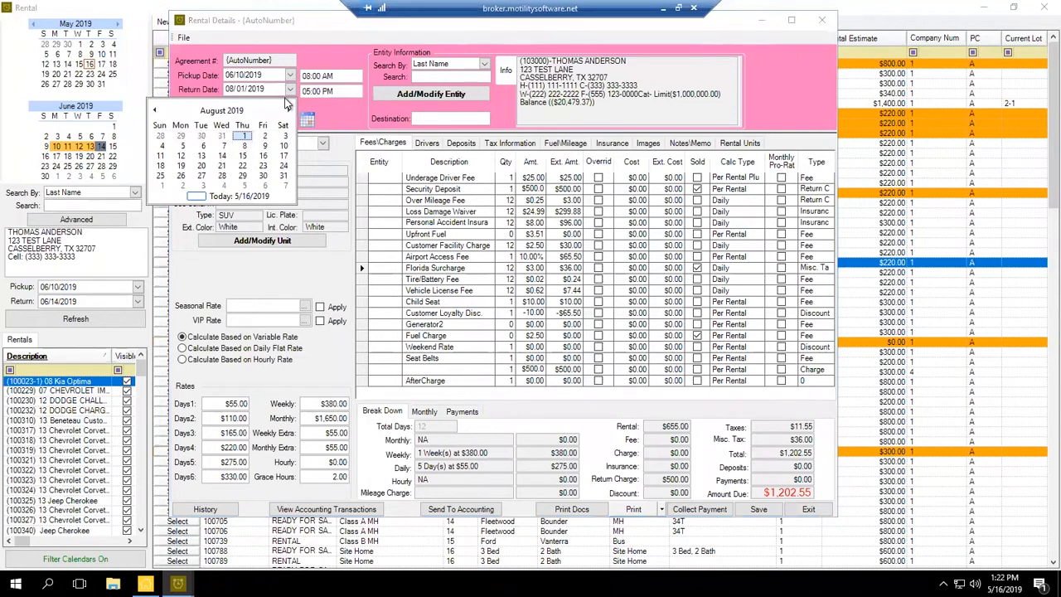
pyautogui.press('Down')
pyautogui.press('Down')
pyautogui.press('Return')
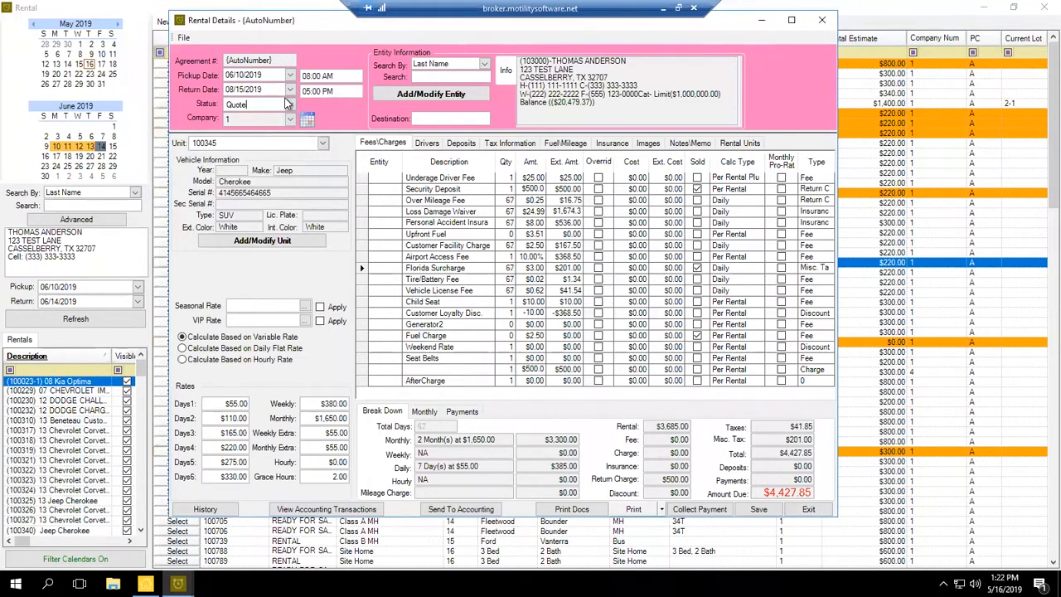
# Examine the monthly and extra-day charges in the rental break down
pyautogui.click(416, 496)
pyautogui.hotkey('shift', 'Tab')
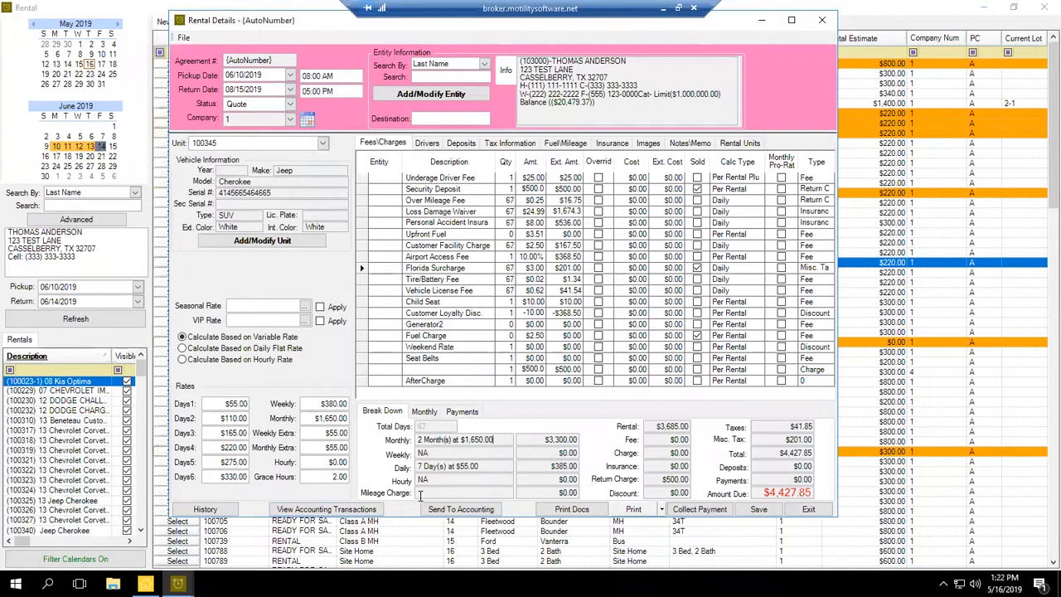
pyautogui.press('Tab')
pyautogui.press('Tab')
pyautogui.press('Tab')
pyautogui.press('Tab')
pyautogui.click(477, 466)
pyautogui.press('Tab')
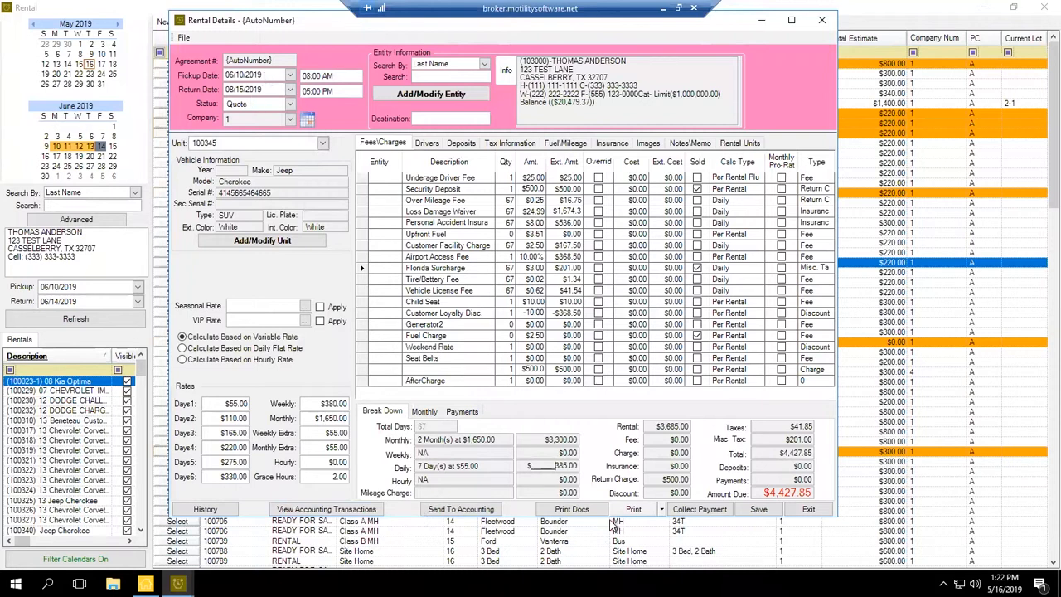
# Switch the rental calculation to the daily flat rate and check it against the Days1 rate
pyautogui.click(274, 90)
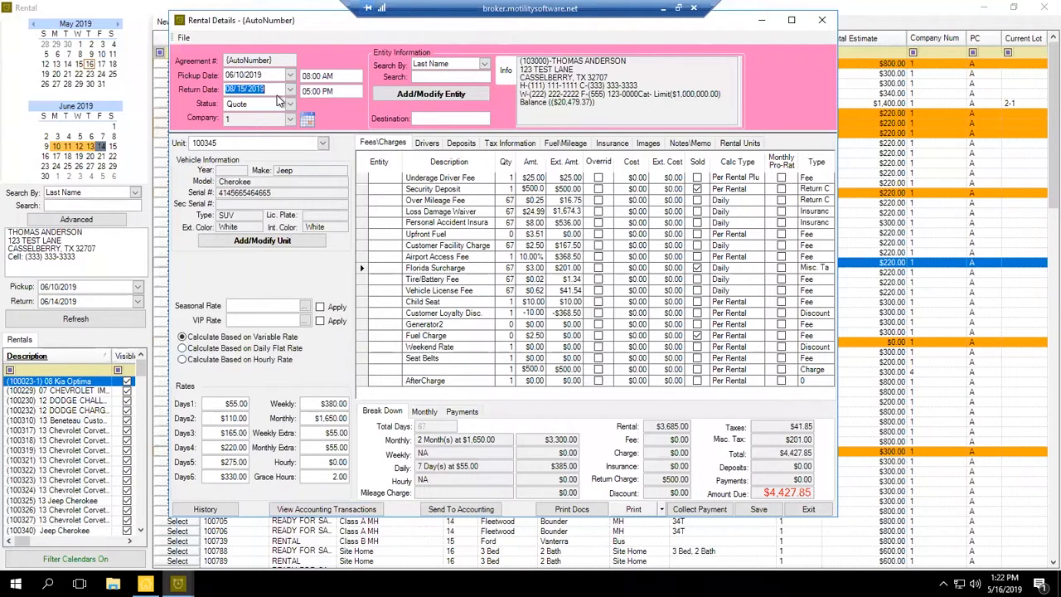
pyautogui.click(184, 348)
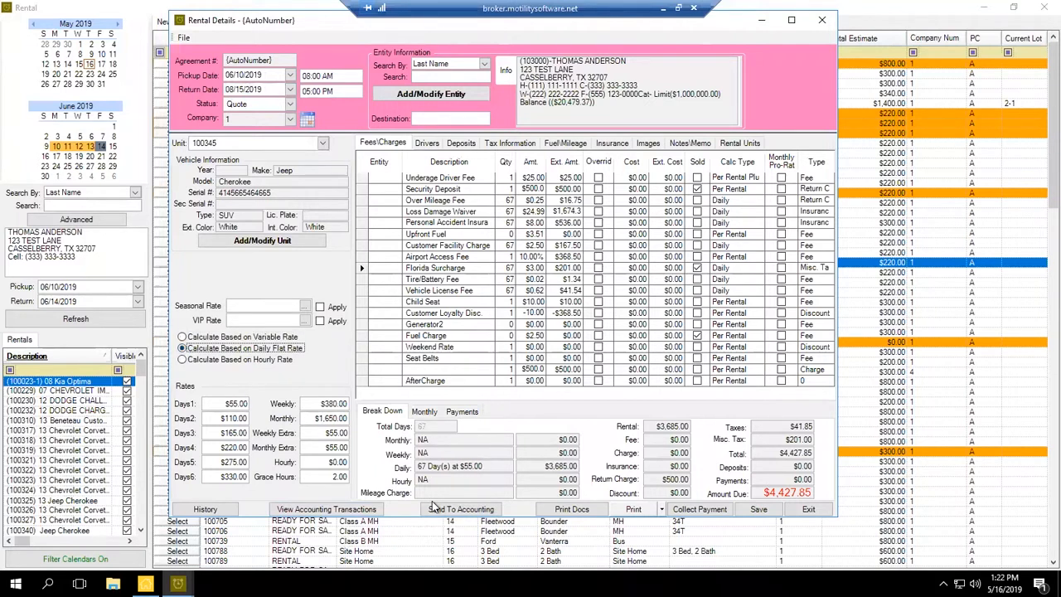
pyautogui.click(483, 466)
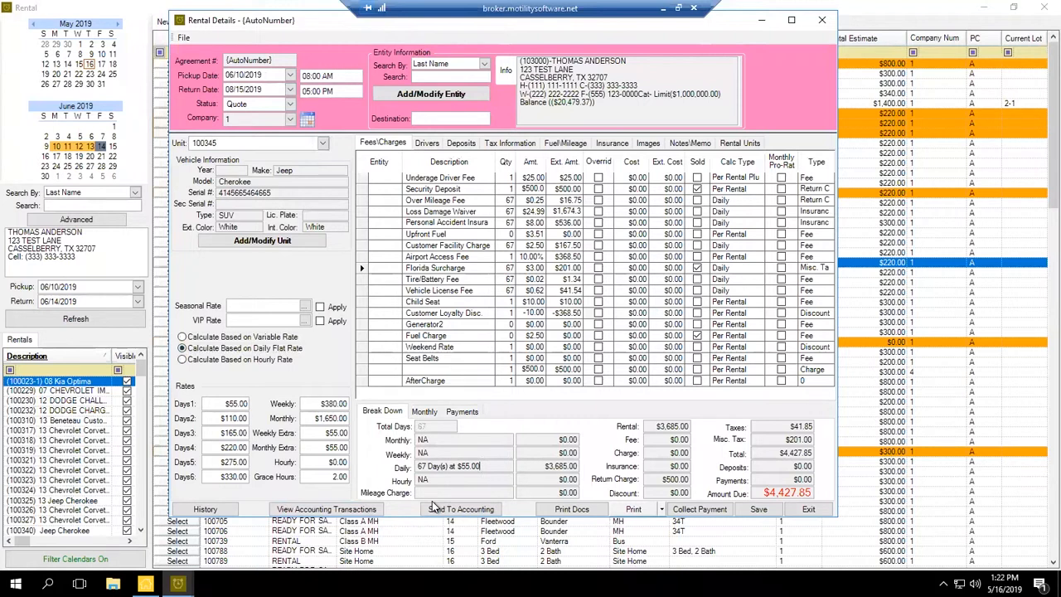
pyautogui.press('Tab')
pyautogui.press('Left')
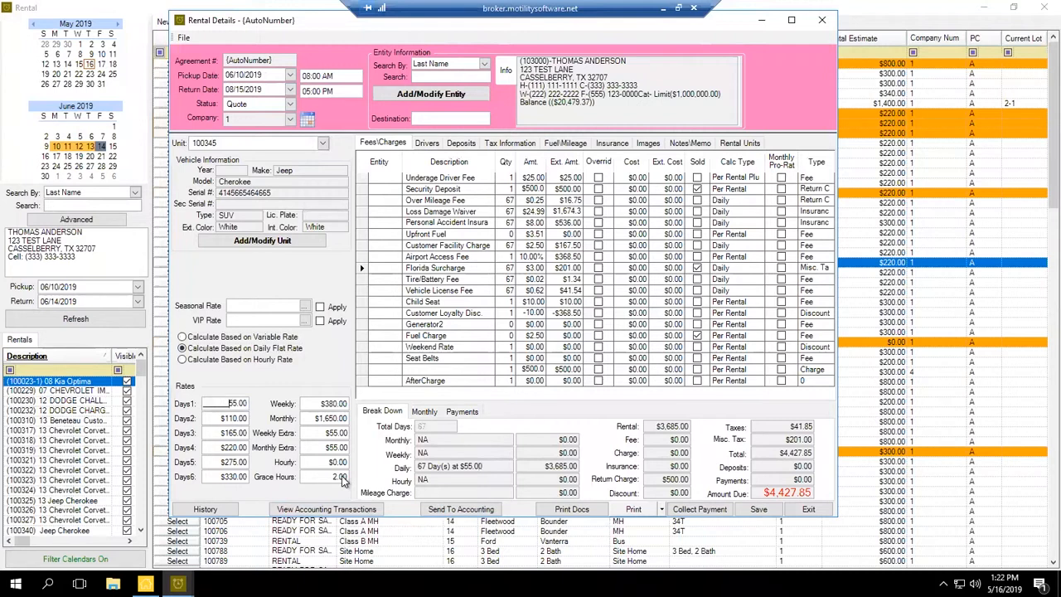
pyautogui.hotkey('shift', 'Tab')
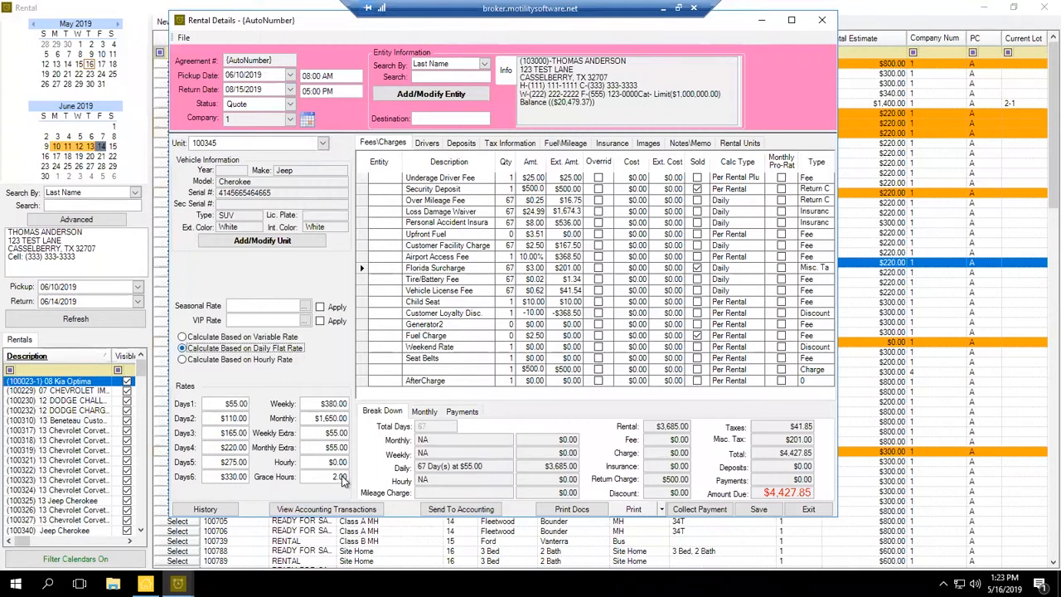
# Examine the daily and hourly charges in the rental break down under flat-rate calculation
pyautogui.moveTo(433, 466); pyautogui.dragTo(438, 469)
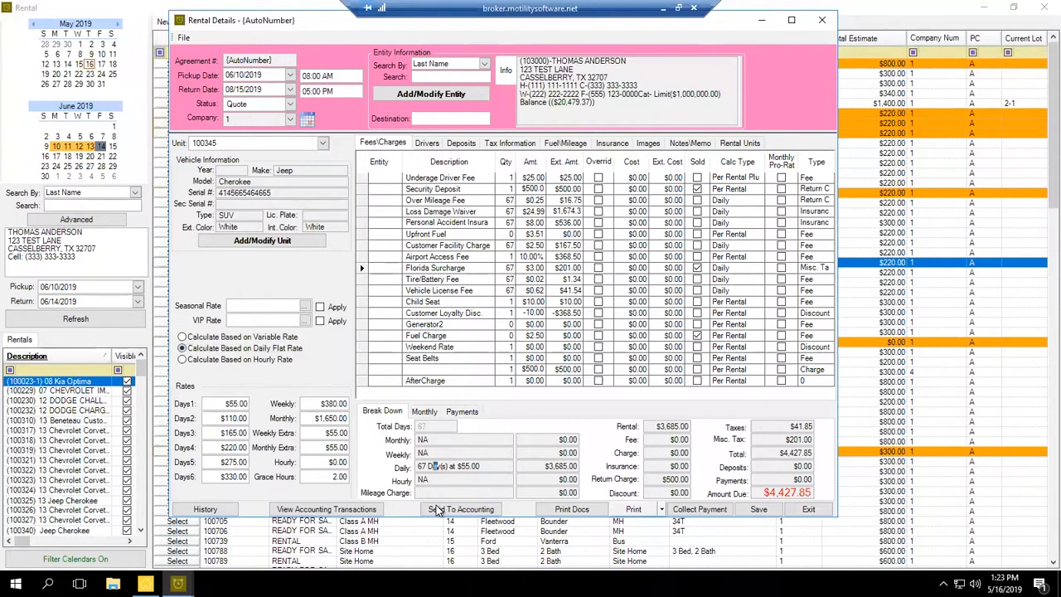
pyautogui.press('End')
pyautogui.press('Tab')
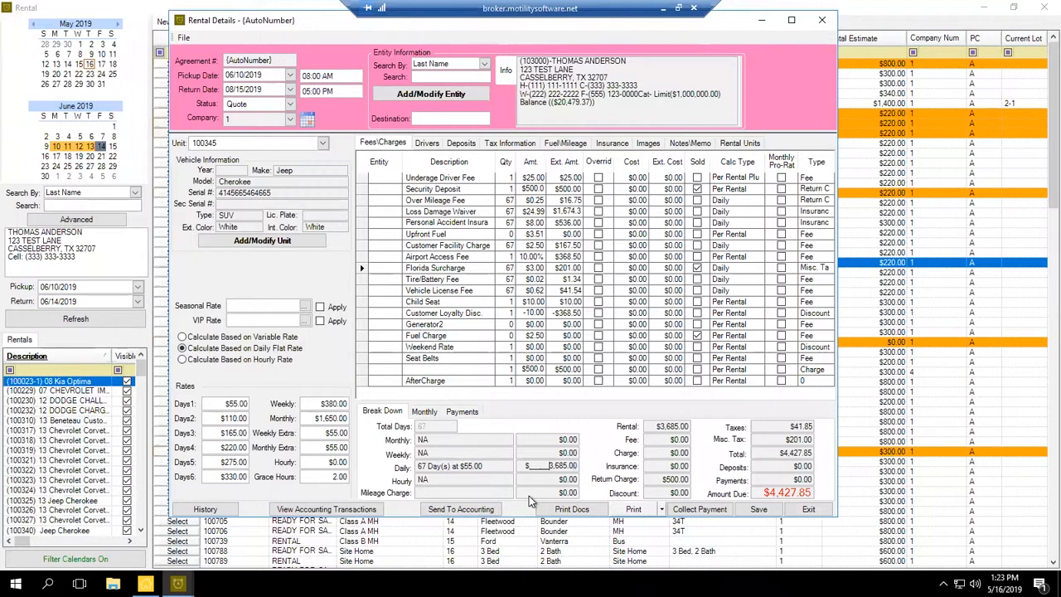
pyautogui.press('Tab')
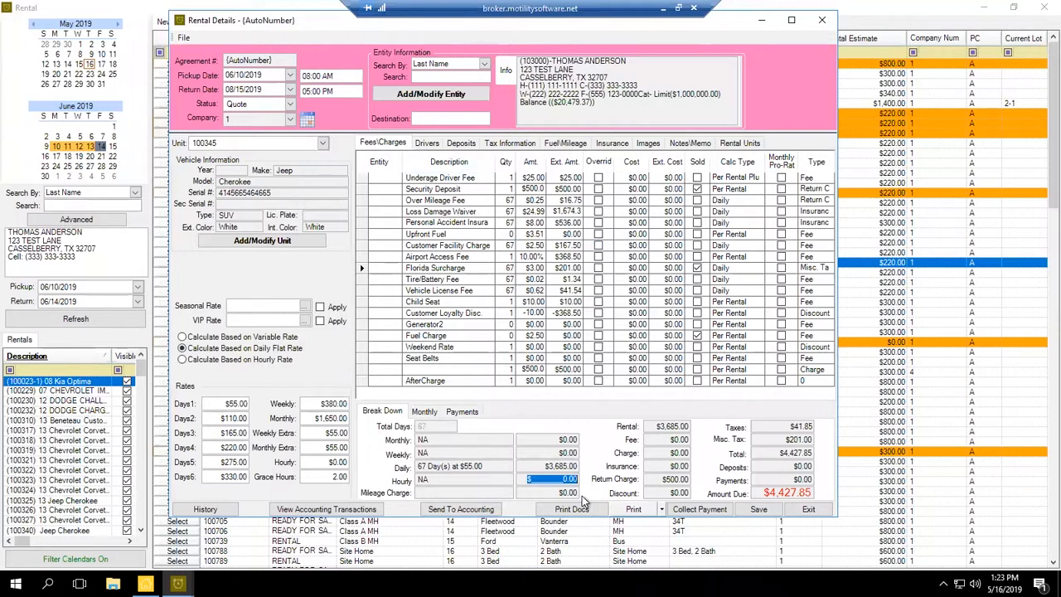
pyautogui.press('Tab')
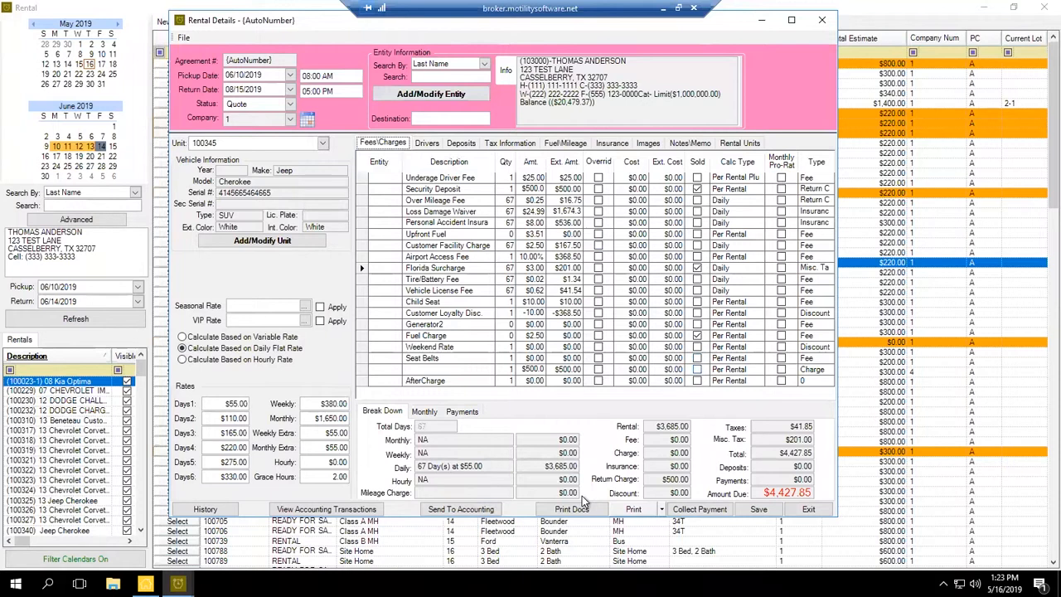
# Review the driver details and add a new deposit of $200 to the quote
pyautogui.press('Right')
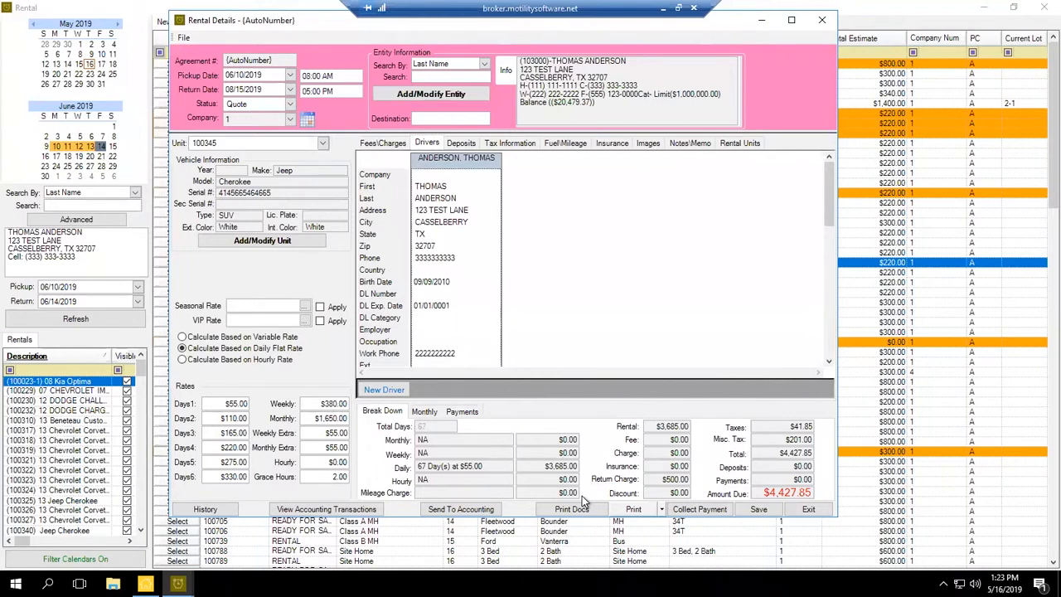
pyautogui.hotkey('ctrl', 'Tab')
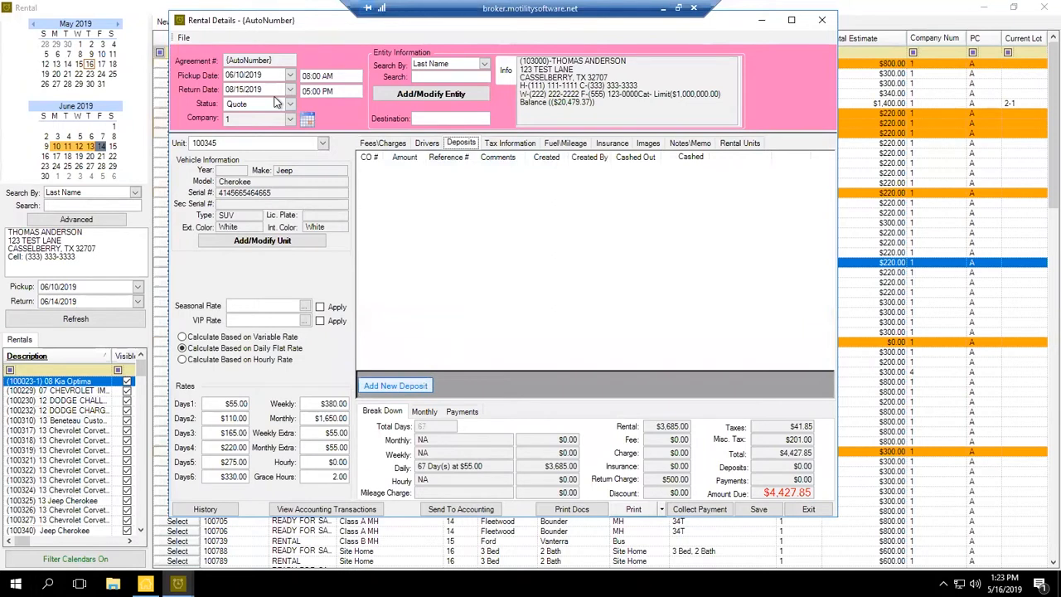
pyautogui.click(395, 386)
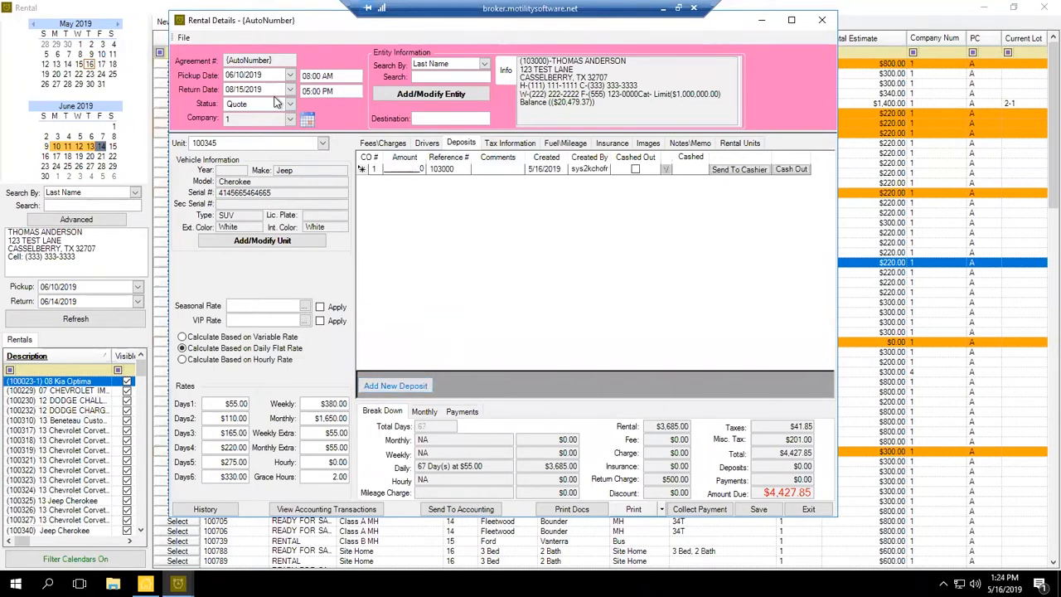
pyautogui.write('200')
# Cash out the deposit, agreeing to the forced save and choosing a payment type for the receipt
pyautogui.click(791, 169)
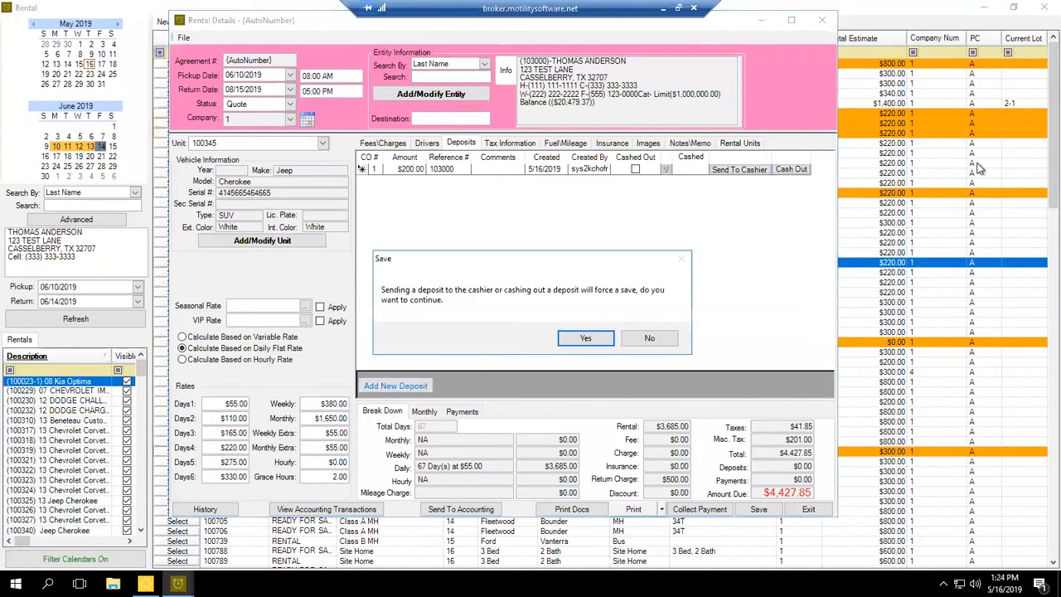
pyautogui.press('Return')
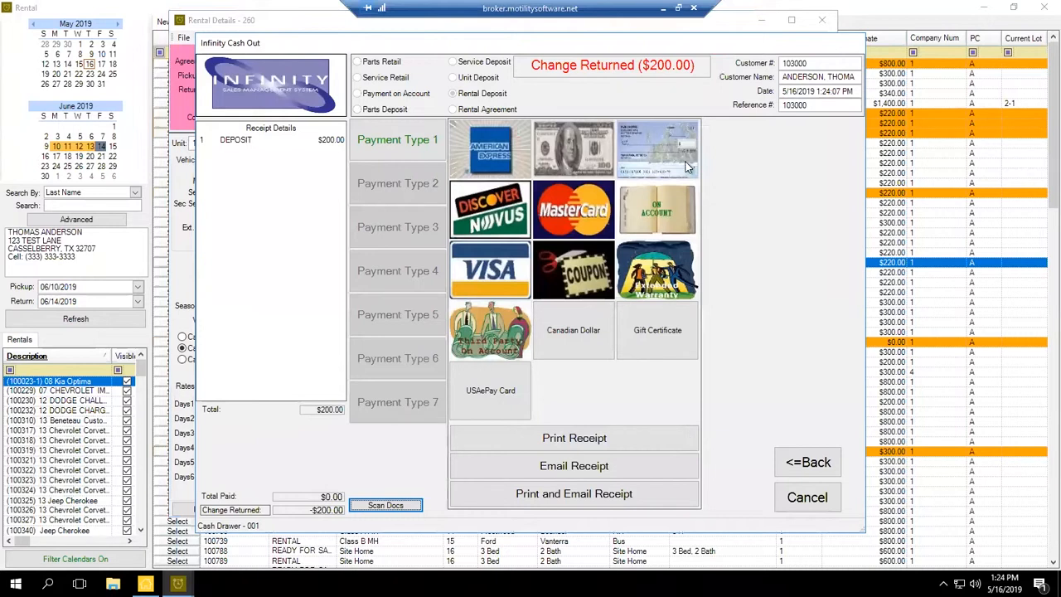
pyautogui.click(490, 271)
pyautogui.press('Return')
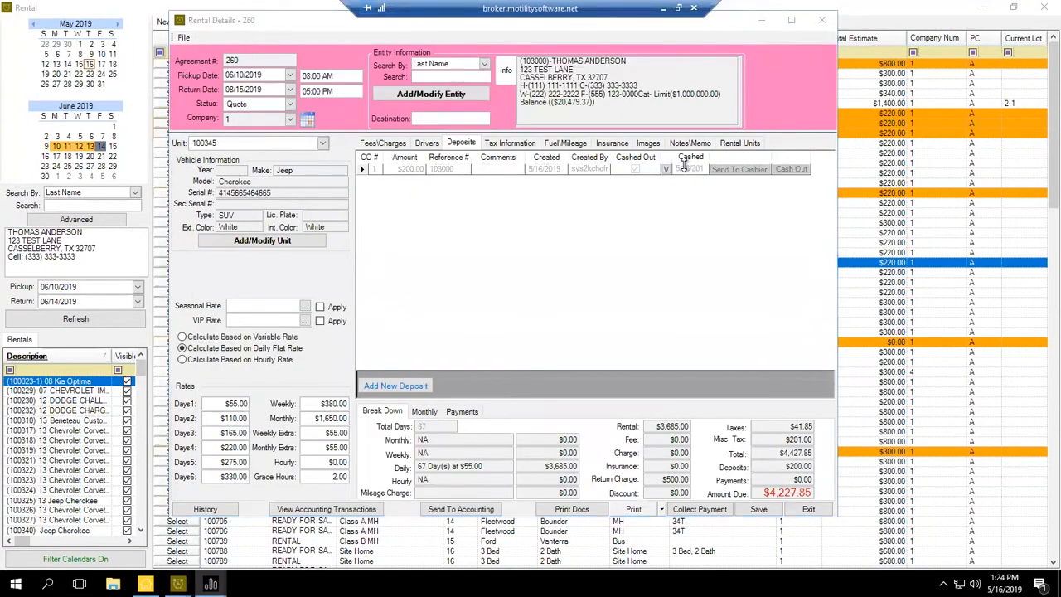
# Examine the total, deposits and amount due for the quote with the deposit applied
pyautogui.click(773, 470)
pyautogui.click(771, 454)
pyautogui.click(772, 454)
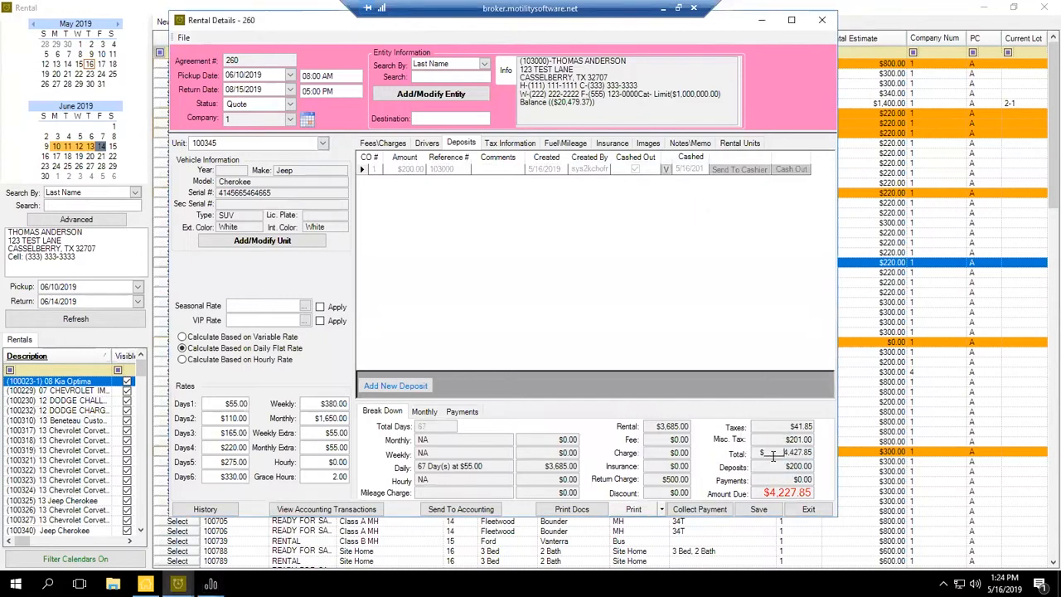
pyautogui.click(771, 467)
pyautogui.click(771, 467)
pyautogui.click(760, 495)
pyautogui.click(761, 494)
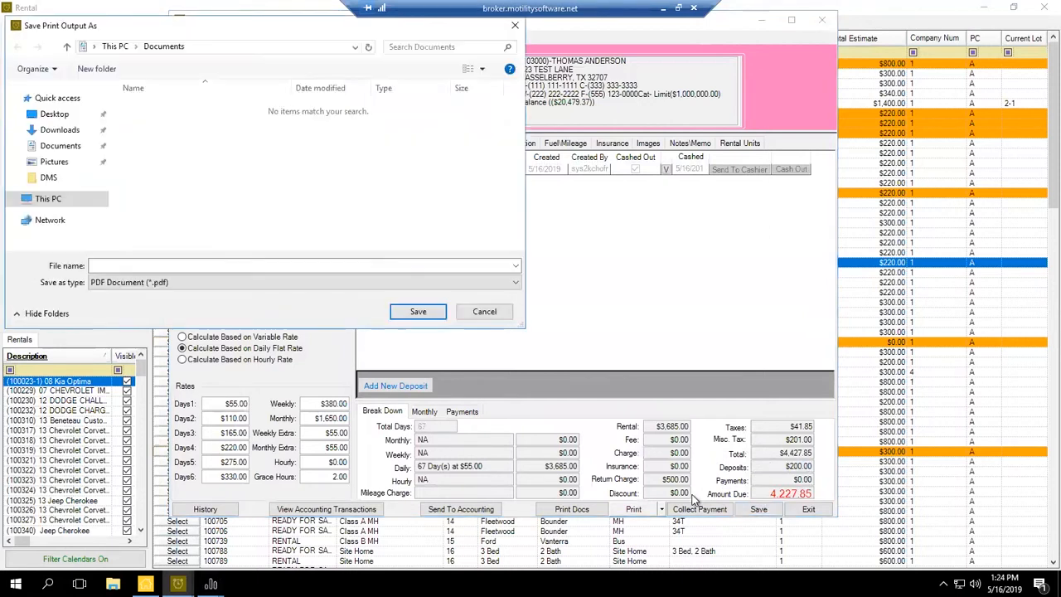
# Dismiss the print output dialog without saving a PDF of the receipt
pyautogui.doubleClick(24, 27)
pyautogui.click(12, 12)
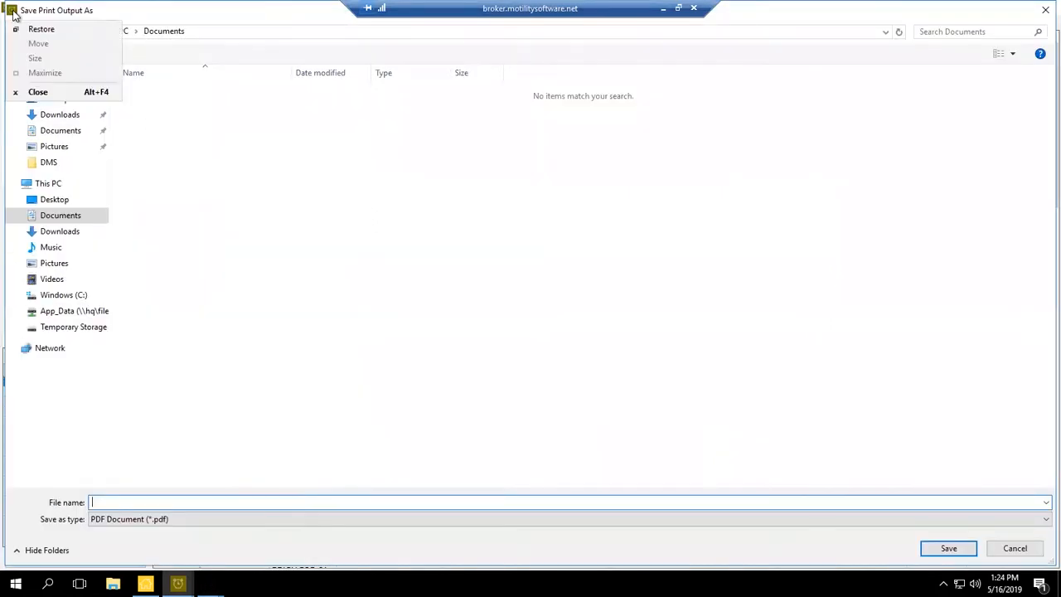
pyautogui.click(36, 90)
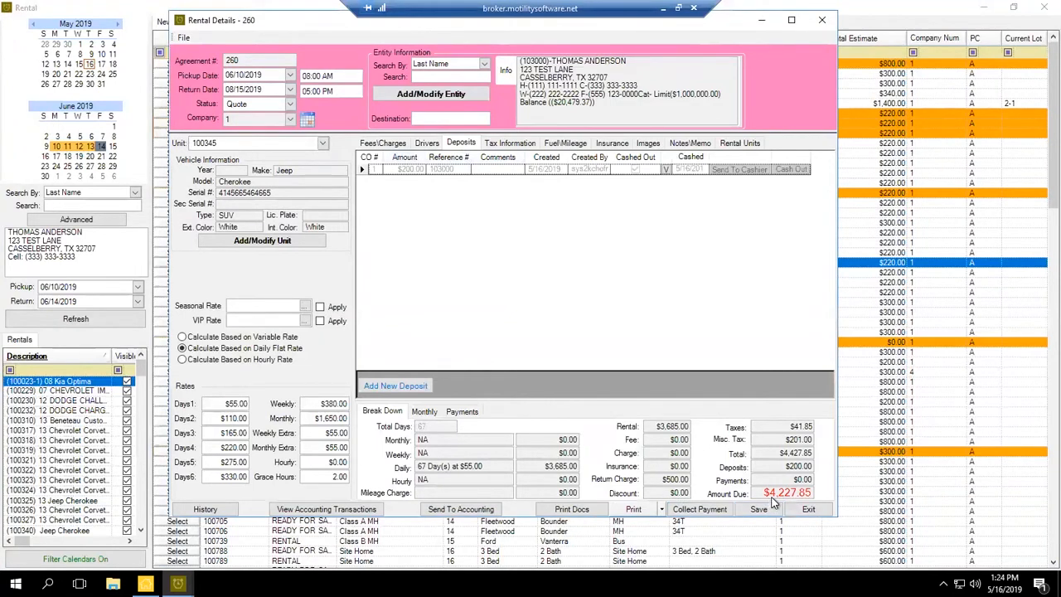
# Examine the quote's taxable items and tax amounts, and browse the available state tax rates without choosing one
pyautogui.click(510, 143)
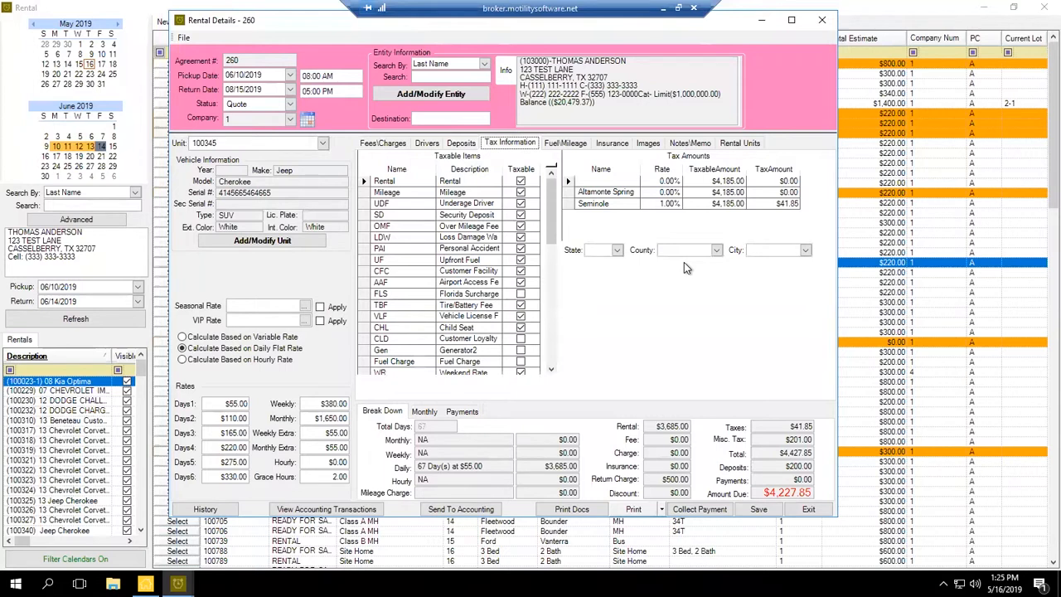
pyautogui.click(617, 249)
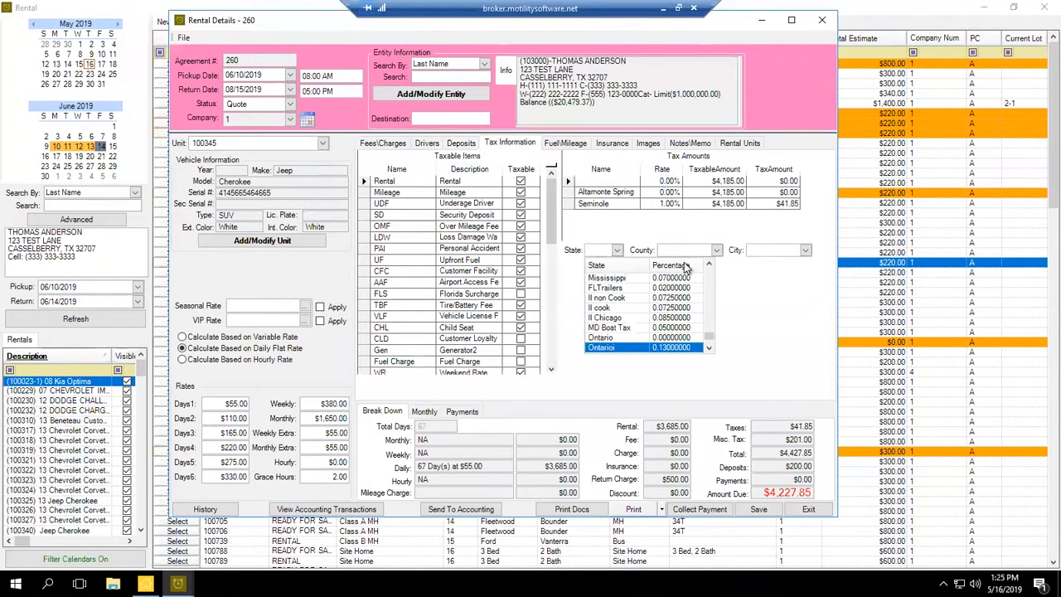
pyautogui.scroll(1, 684, 267)
pyautogui.scroll(-2, 685, 267)
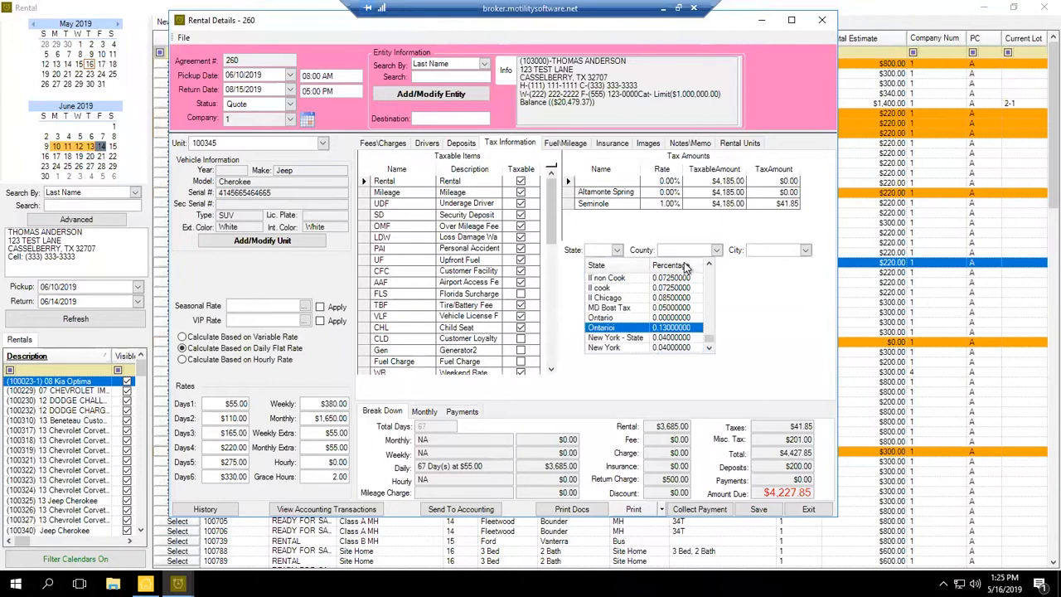
pyautogui.scroll(12, 685, 267)
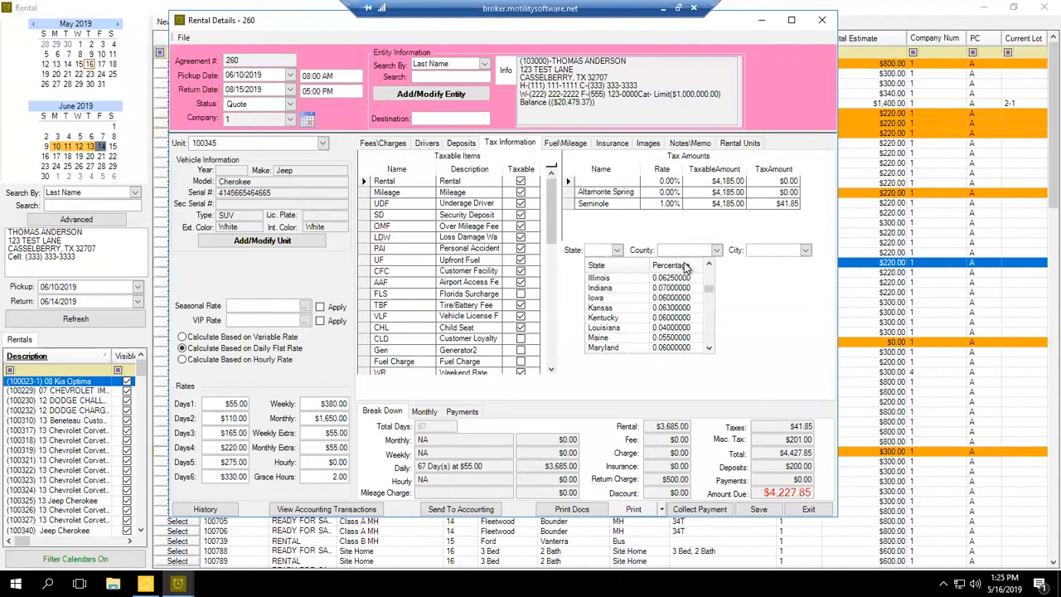
pyautogui.click(685, 263)
pyautogui.click(685, 263)
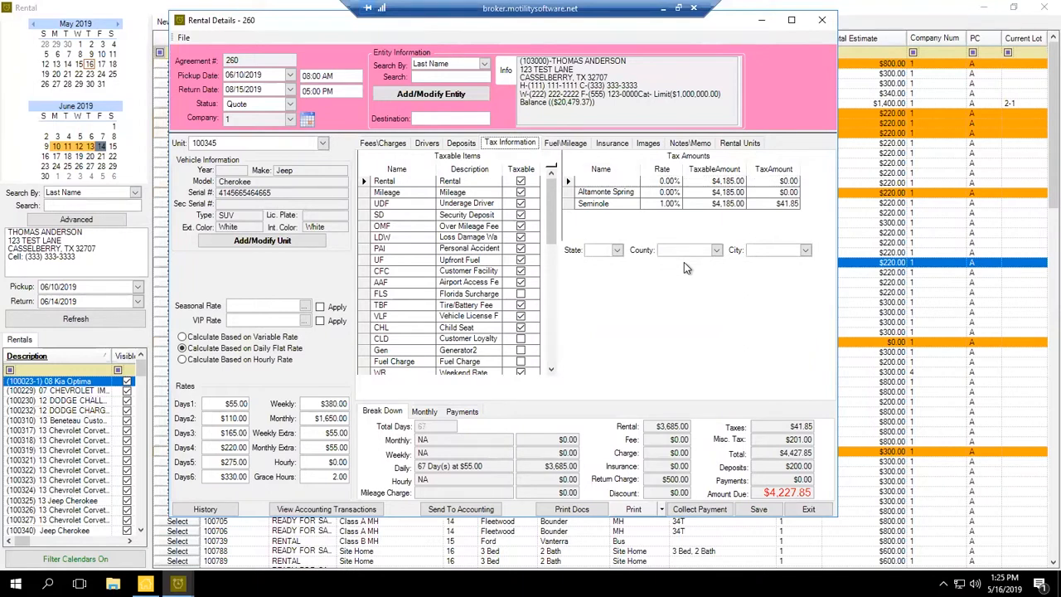
# Set the estimated mileage to 500 in the quote's fuel and mileage details
pyautogui.press('Right')
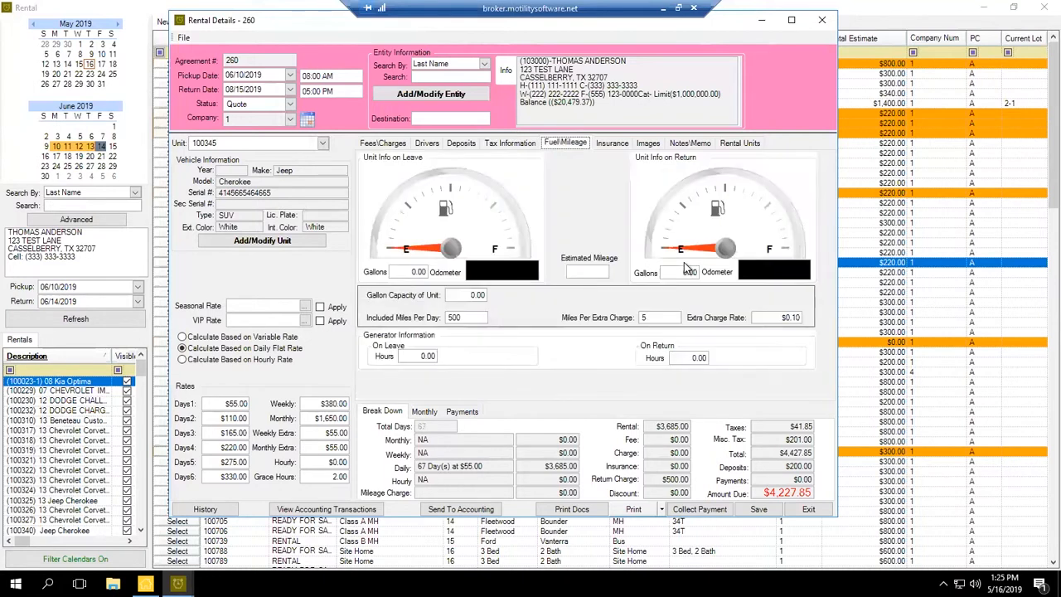
pyautogui.press('Tab')
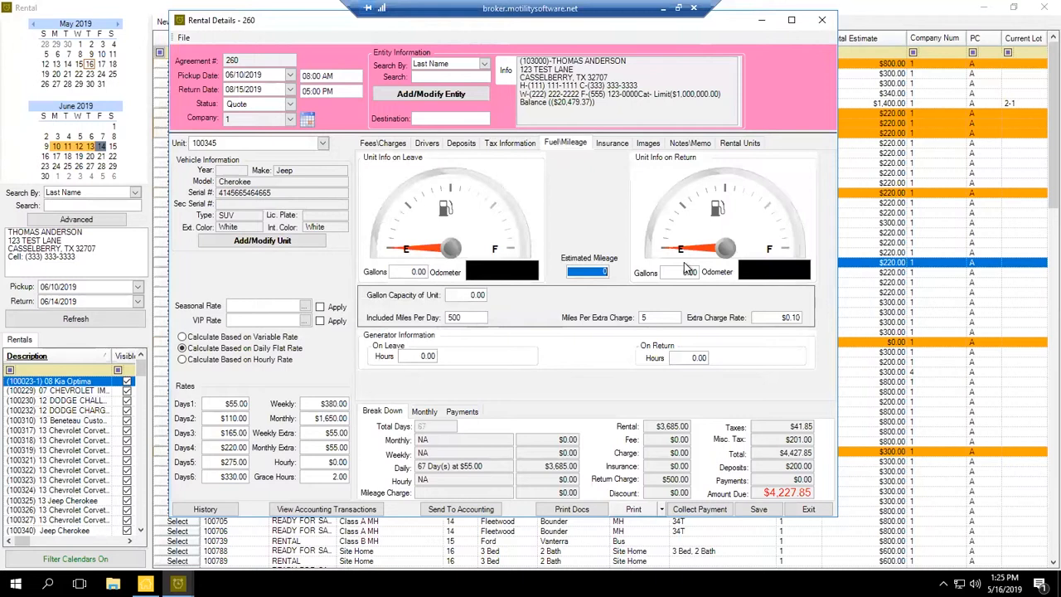
pyautogui.write('500')
pyautogui.press('Tab')
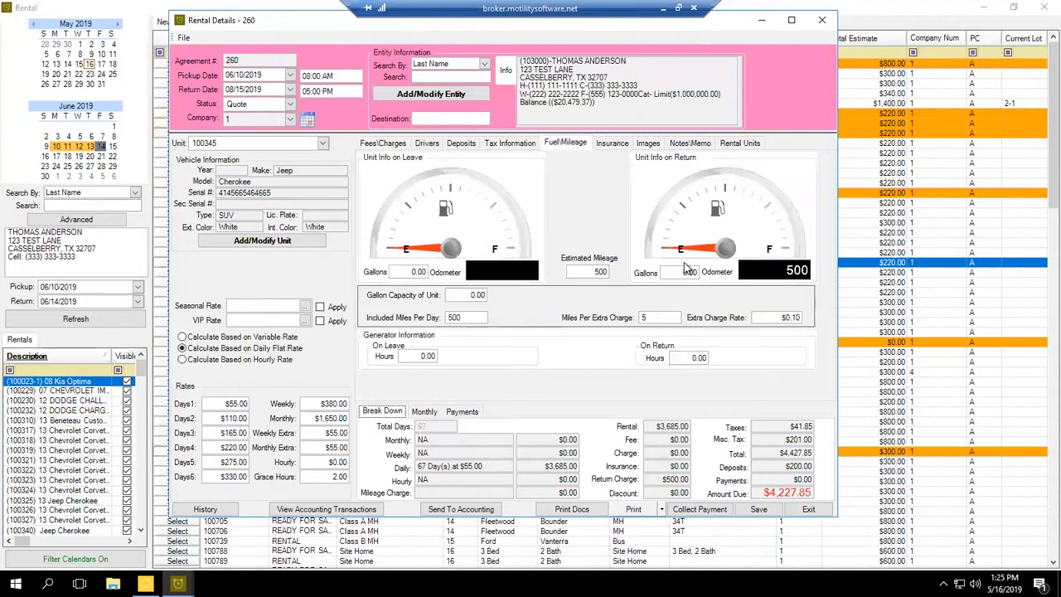
# Examine the miles per extra charge, extra charge rate, and generator hours on leave and return
pyautogui.click(648, 318)
pyautogui.doubleClick(645, 317)
pyautogui.press('Tab')
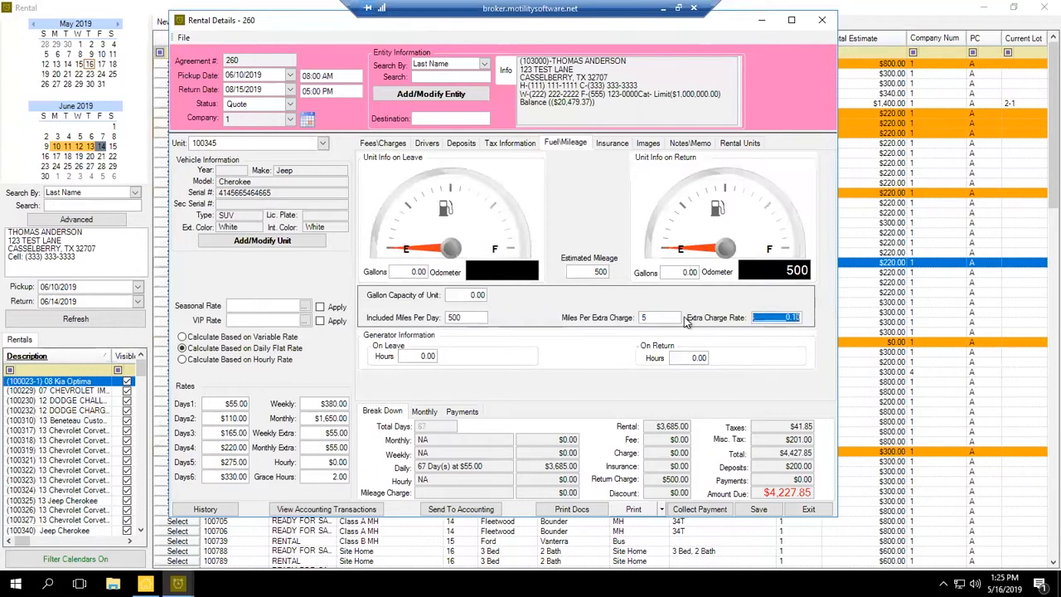
pyautogui.press('Left')
pyautogui.press('Tab')
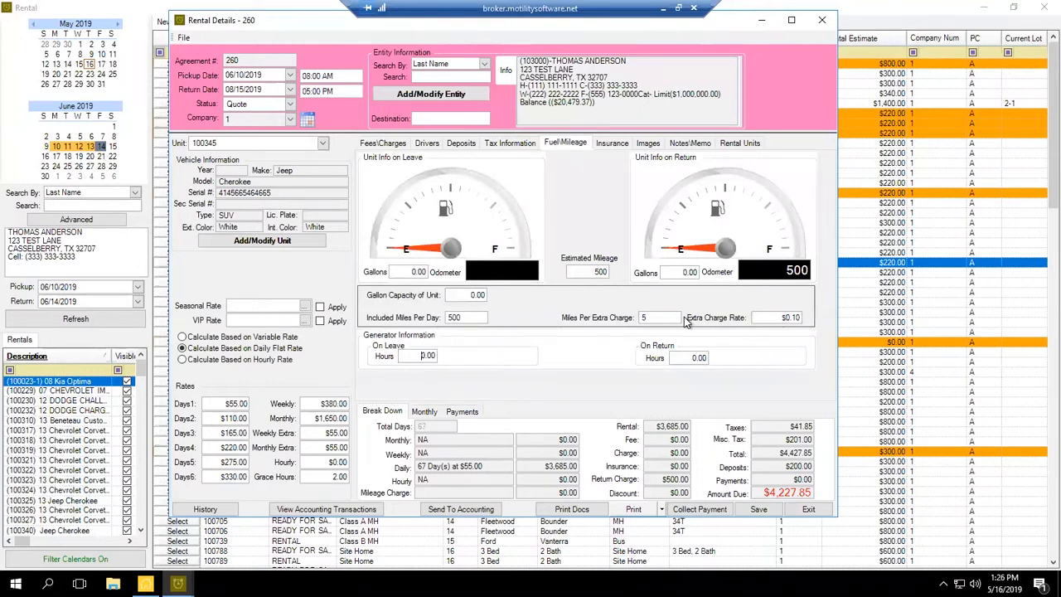
pyautogui.hotkey('ctrl', 'a')
pyautogui.click(687, 357)
pyautogui.click(687, 358)
# Set the unit's gallon capacity to 30 and its fuel on leave to 30 gallons
pyautogui.press('Tab')
pyautogui.write('30')
pyautogui.press('Tab')
pyautogui.press('Tab')
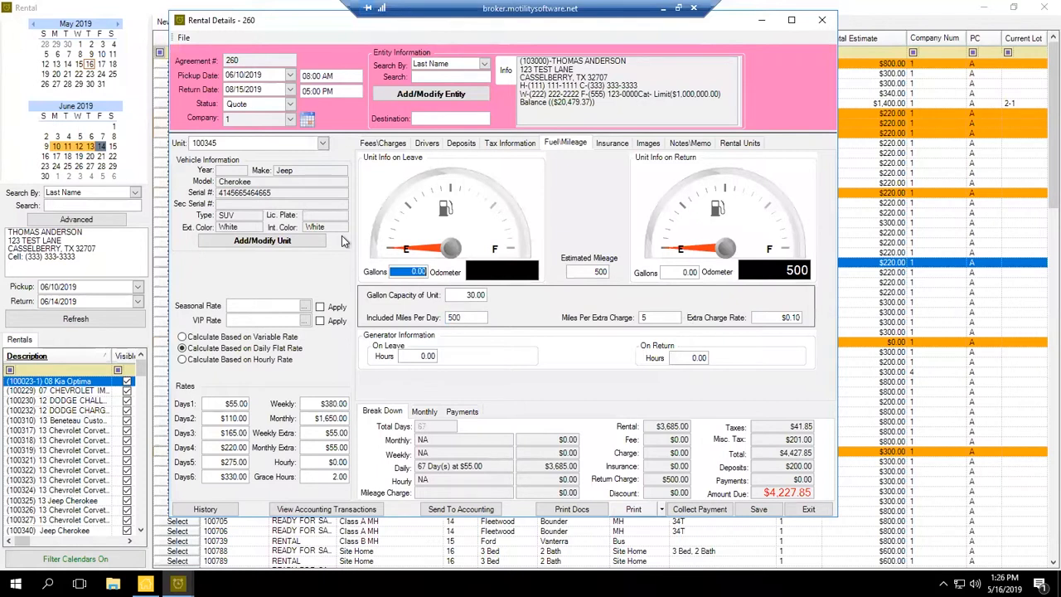
pyautogui.write('30')
pyautogui.press('Tab')
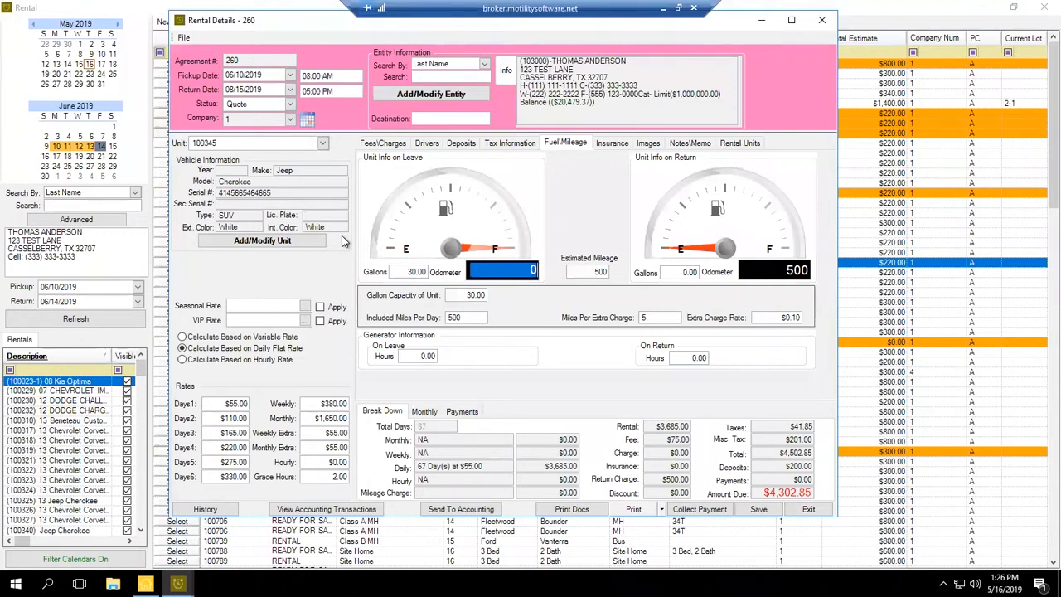
# Leave the odometer on leave blank and set the unit's fuel on return to 10 gallons
pyautogui.press('BackSpace')
pyautogui.press('Tab')
pyautogui.write('10')
pyautogui.press('Tab')
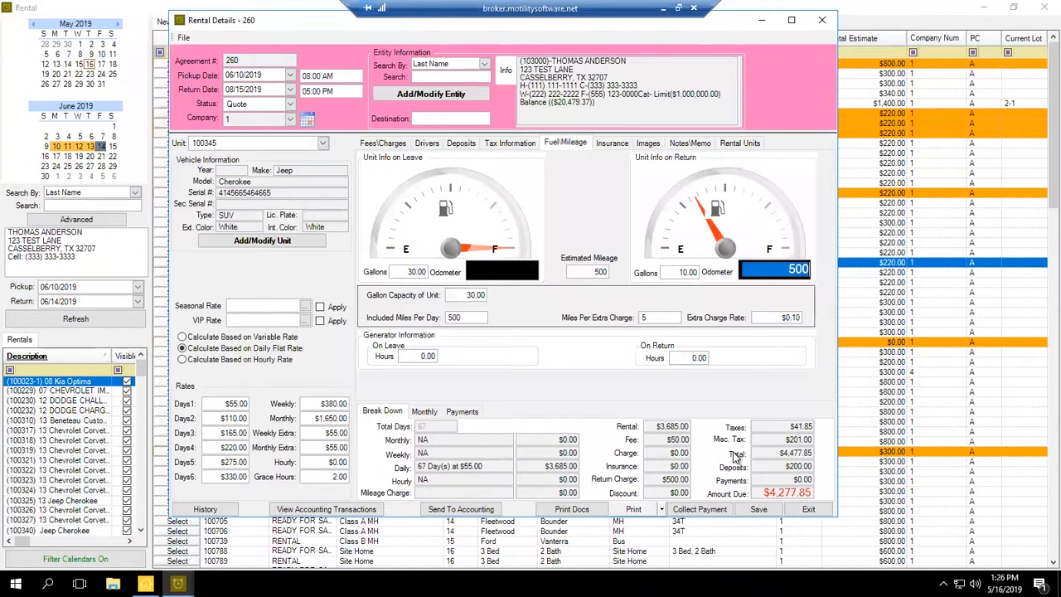
# Look through the insurance company, policy and deductible fields, and view the rental's images section
pyautogui.hotkey('ctrl', 'Tab')
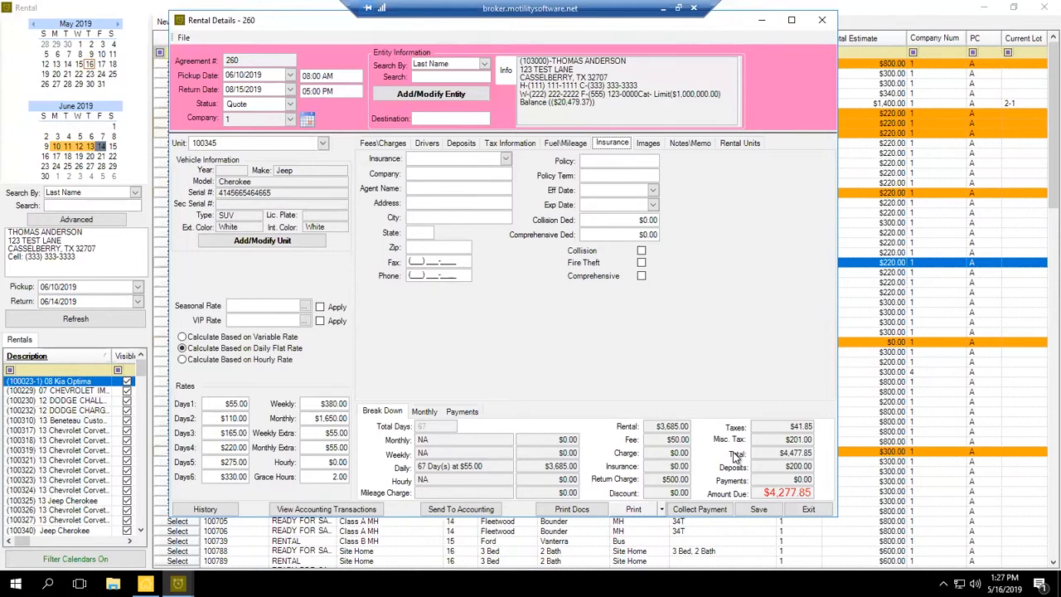
pyautogui.press('Tab')
pyautogui.press('Tab')
pyautogui.press('Tab')
pyautogui.press('Tab')
pyautogui.press('Tab')
pyautogui.press('Tab')
pyautogui.press('Tab')
pyautogui.press('Tab')
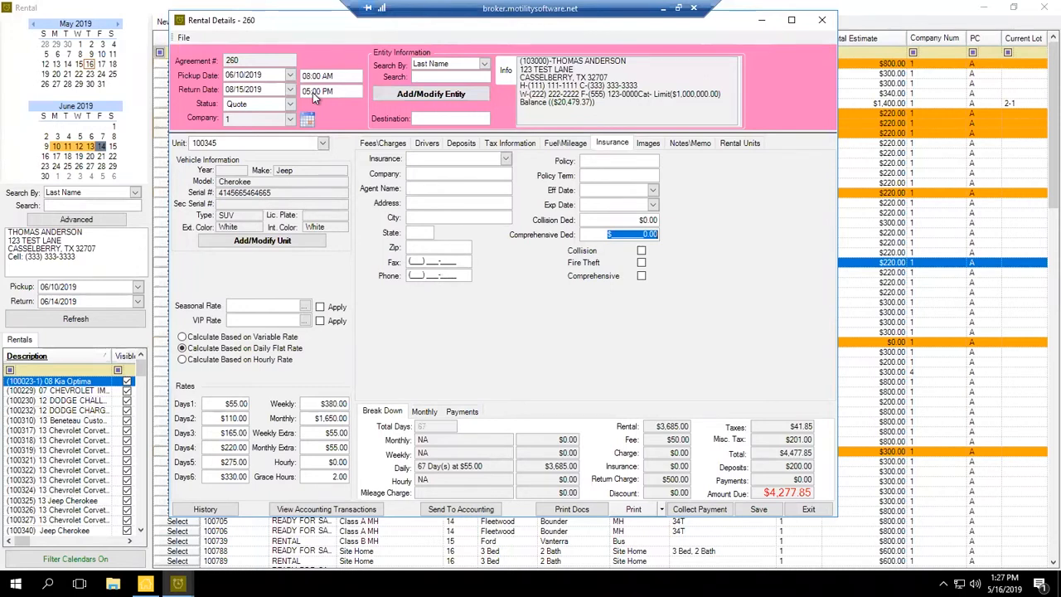
pyautogui.hotkey('ctrl', 'Tab')
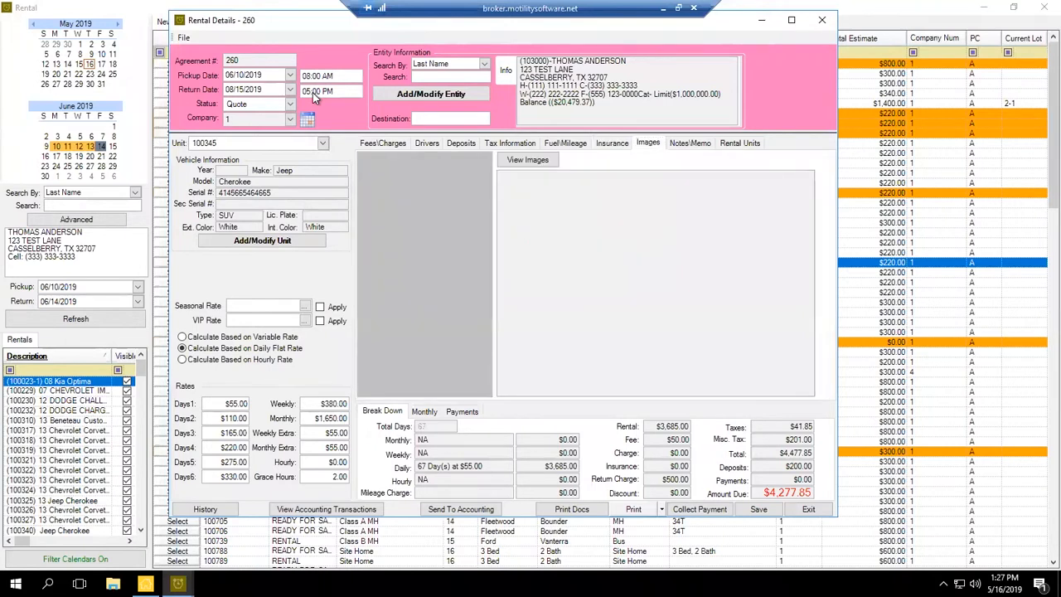
# Open the rental's image folder, check its contents, and close the folder
pyautogui.press('Tab')
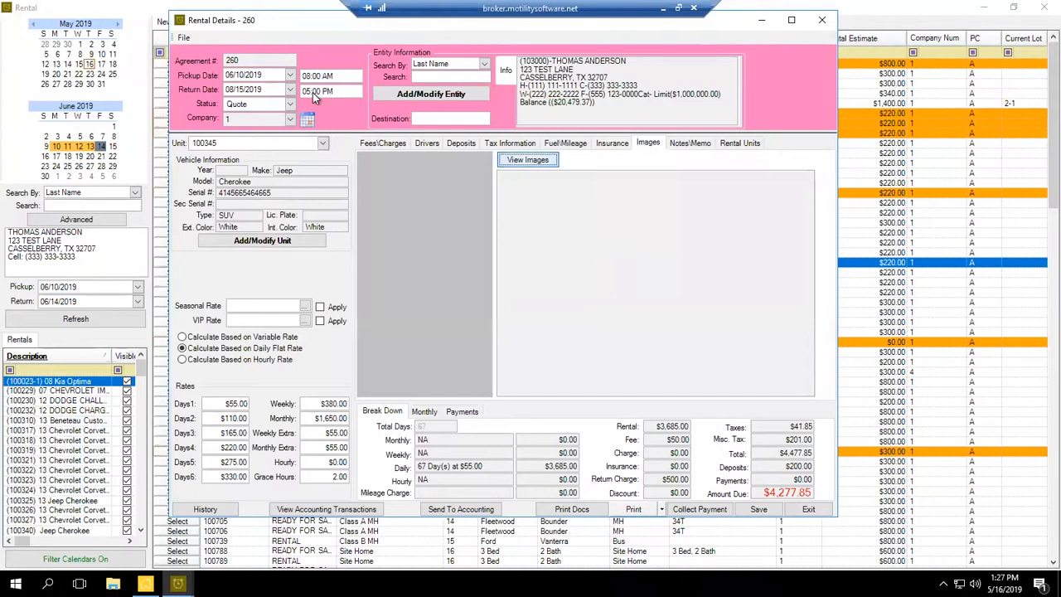
pyautogui.press('Return')
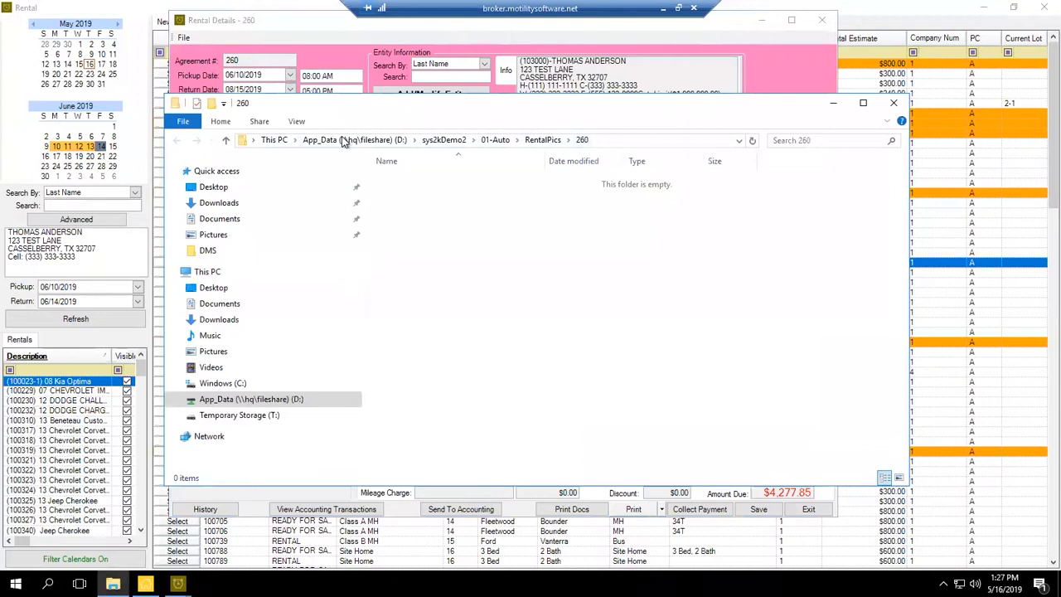
pyautogui.rightClick(433, 231)
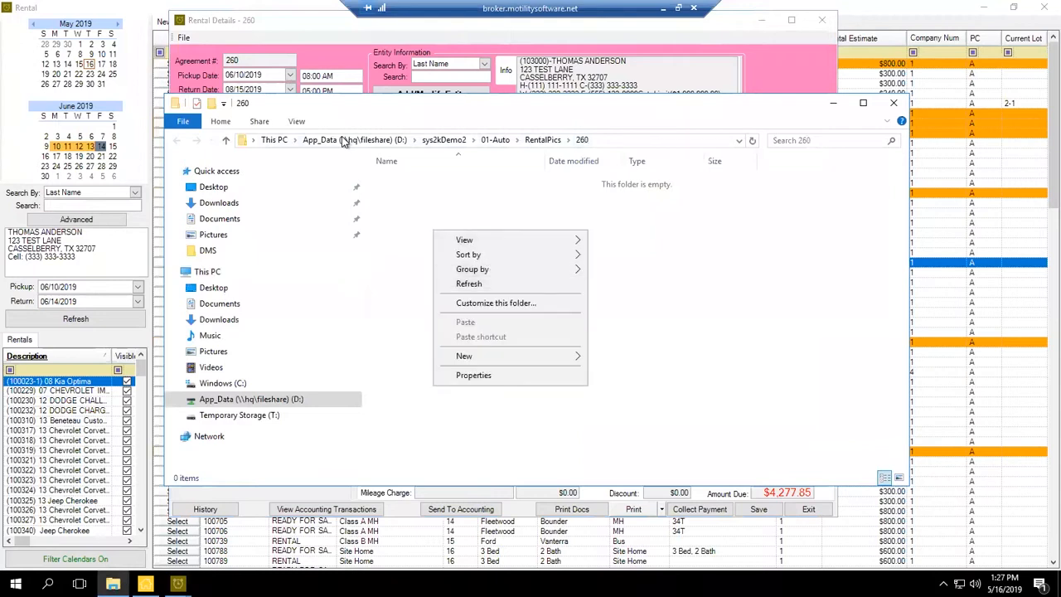
pyautogui.click(655, 240)
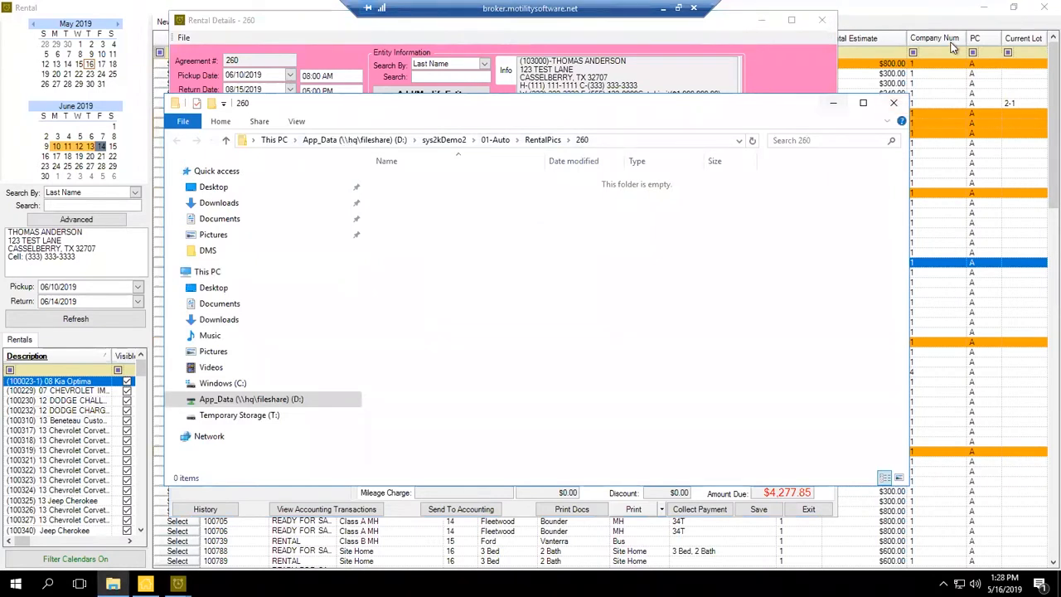
pyautogui.click(894, 103)
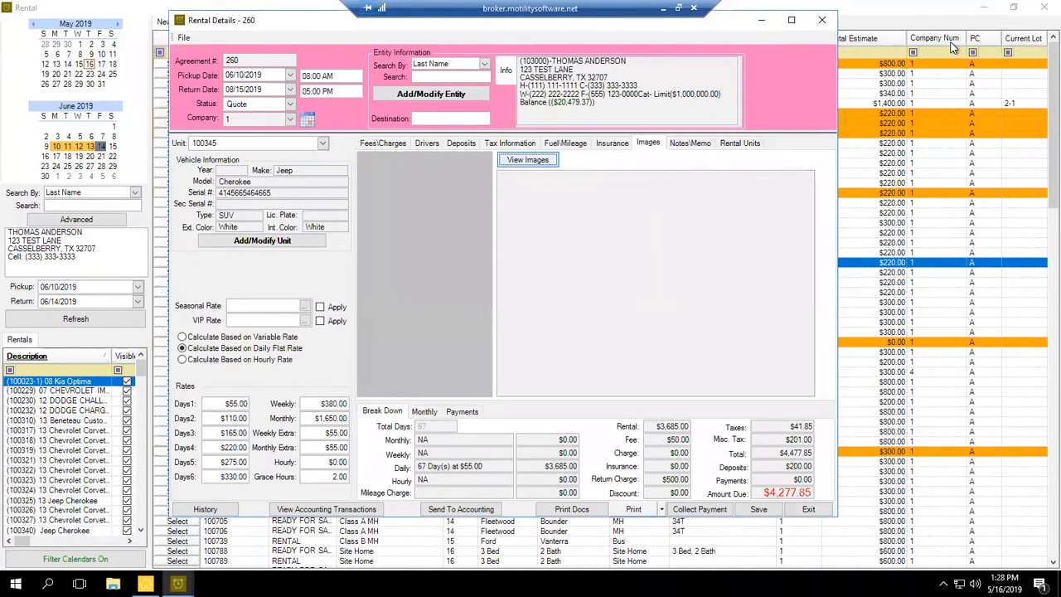
# View the rental's notes section and switch the rental unit to the Fleetwood Bounder with stock number 100656
pyautogui.click(689, 144)
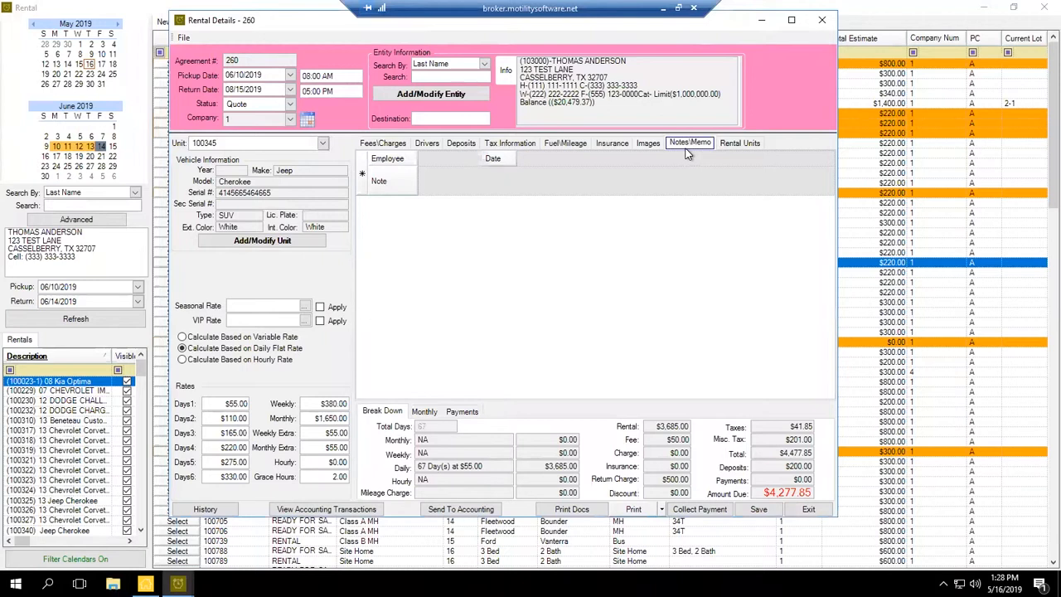
pyautogui.press('Right')
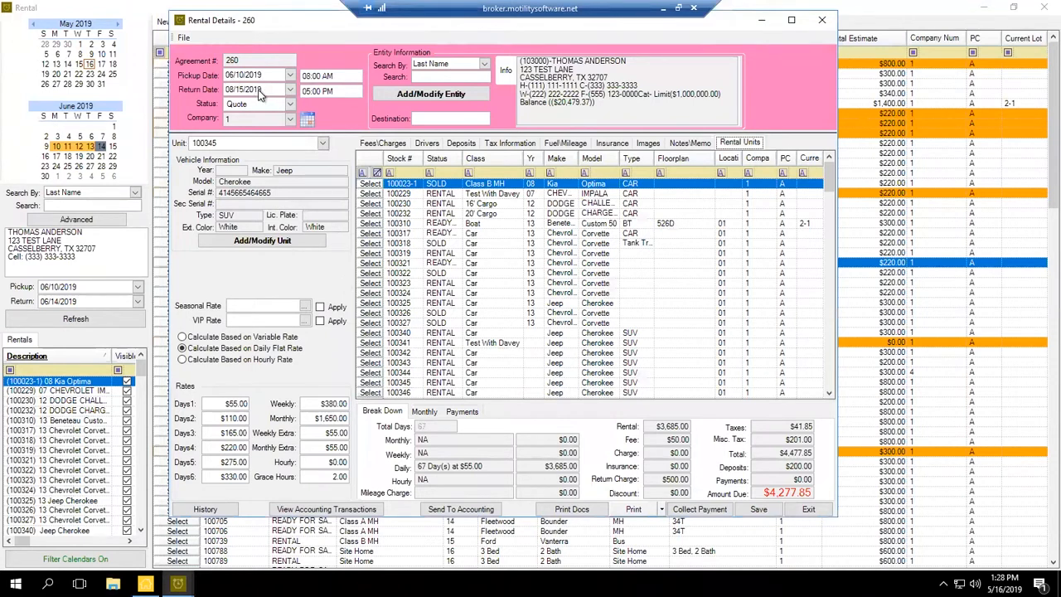
pyautogui.click(593, 294)
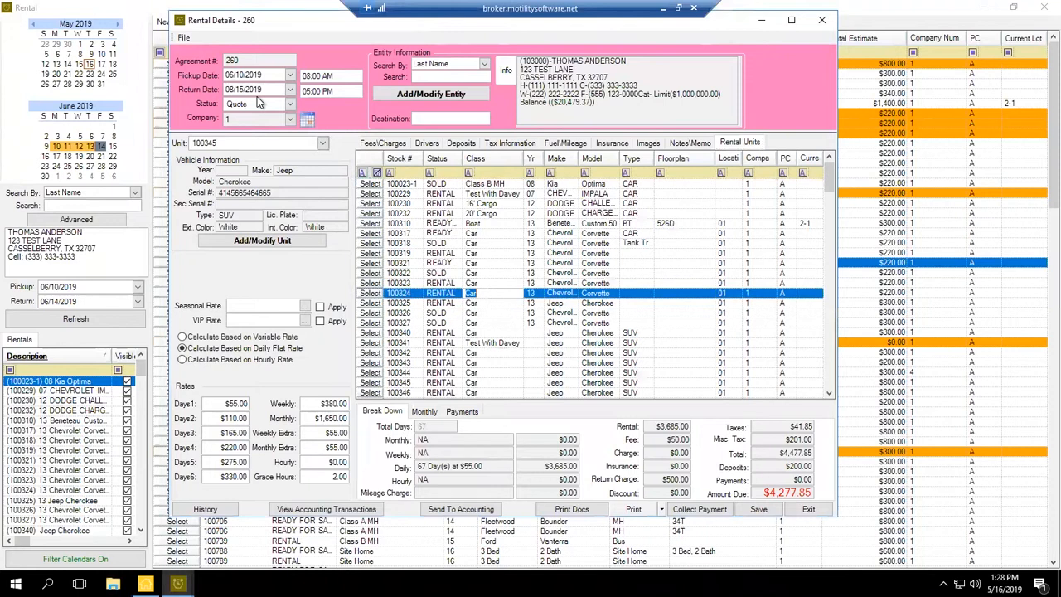
pyautogui.scroll(-7, 592, 293)
pyautogui.click(371, 333)
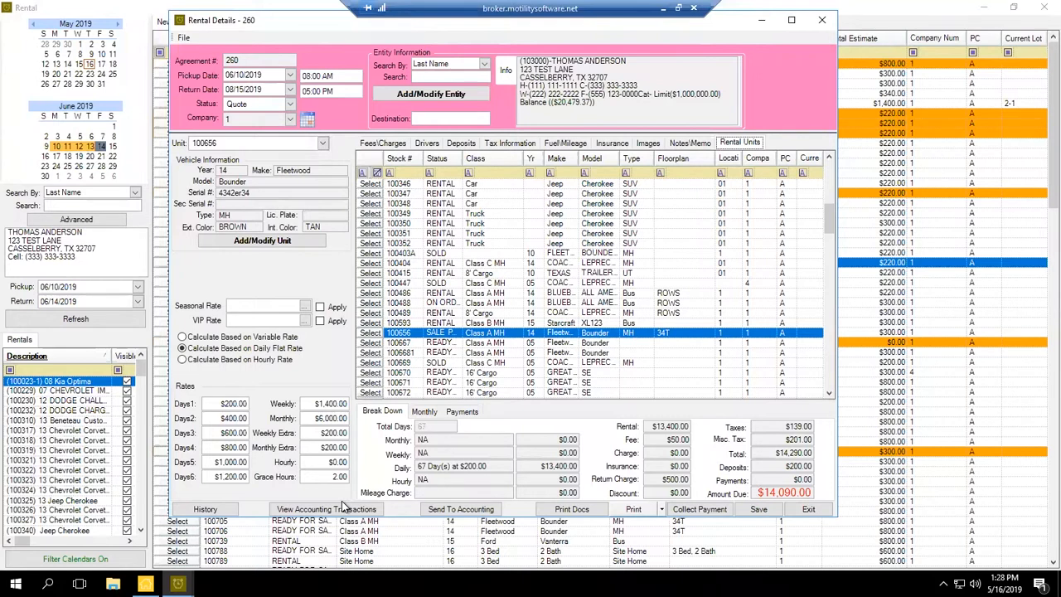
# Change the rental's status from quote to Reserved, save it, and return to the rental main menu
pyautogui.hotkey('ctrl', 'Tab')
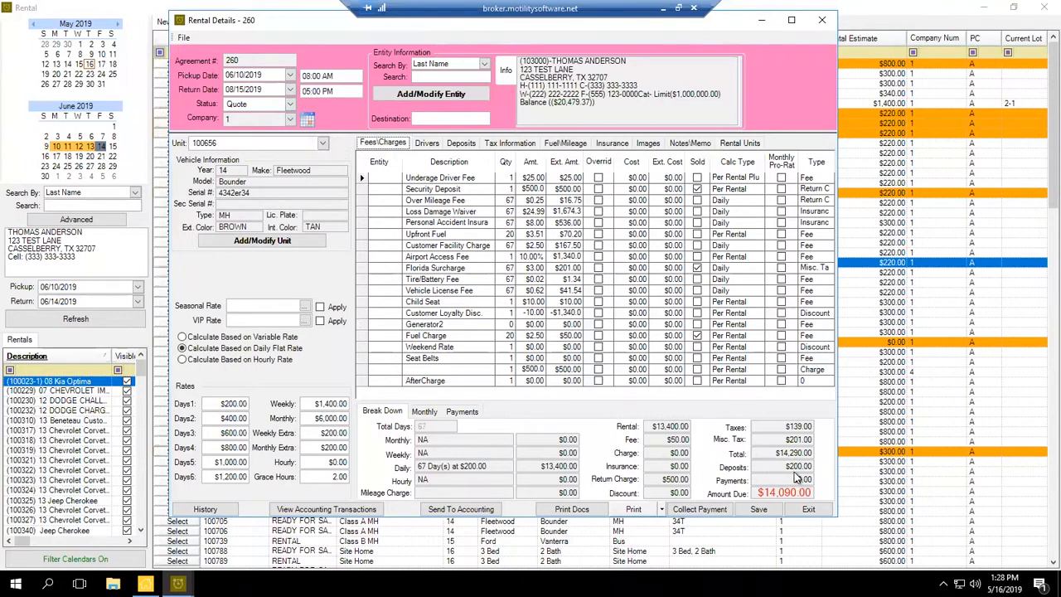
pyautogui.click(260, 93)
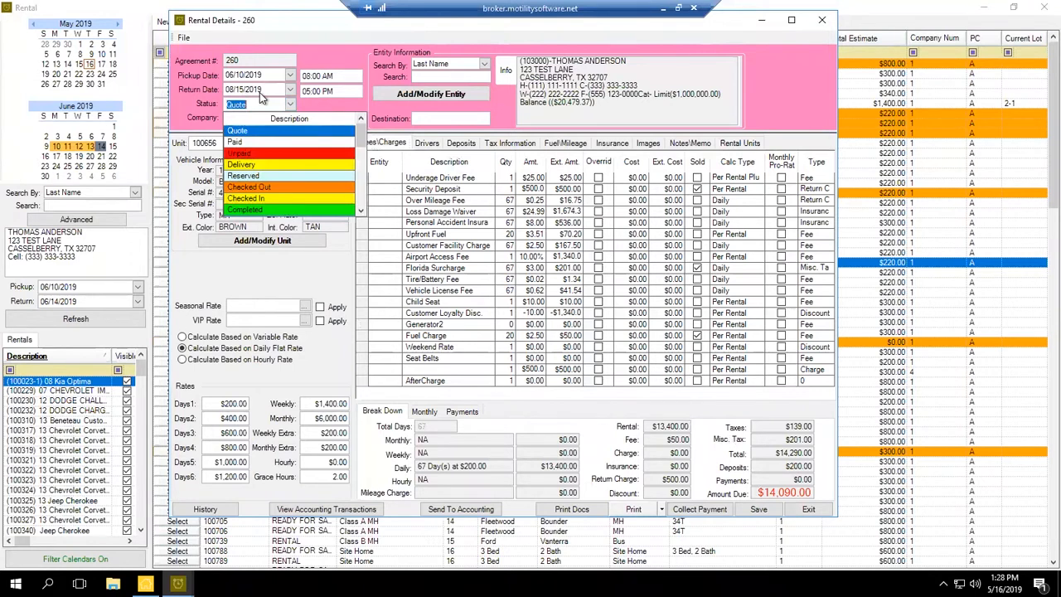
pyautogui.click(252, 176)
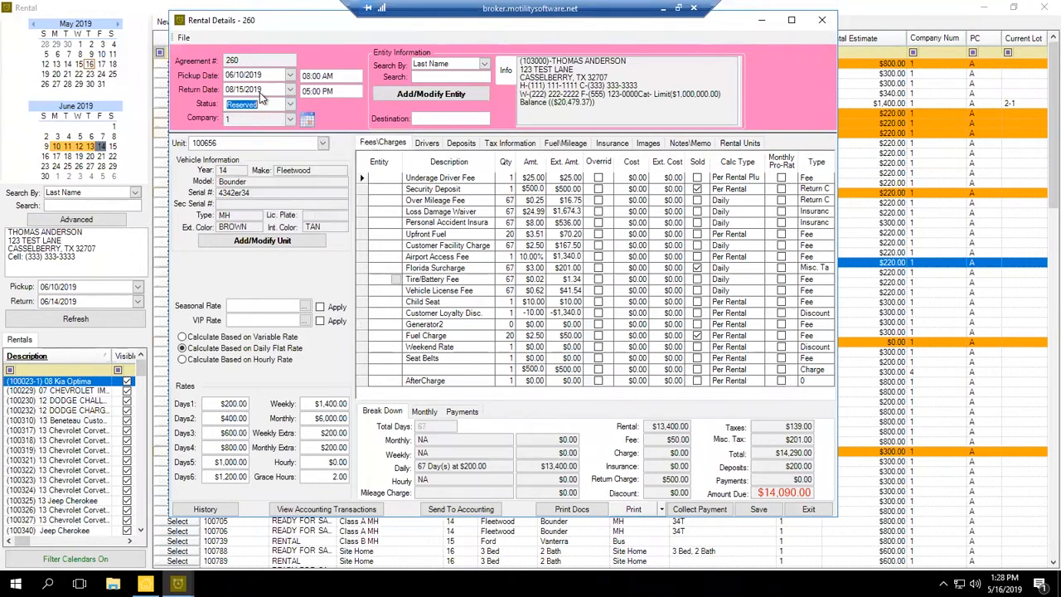
pyautogui.click(760, 512)
pyautogui.click(808, 510)
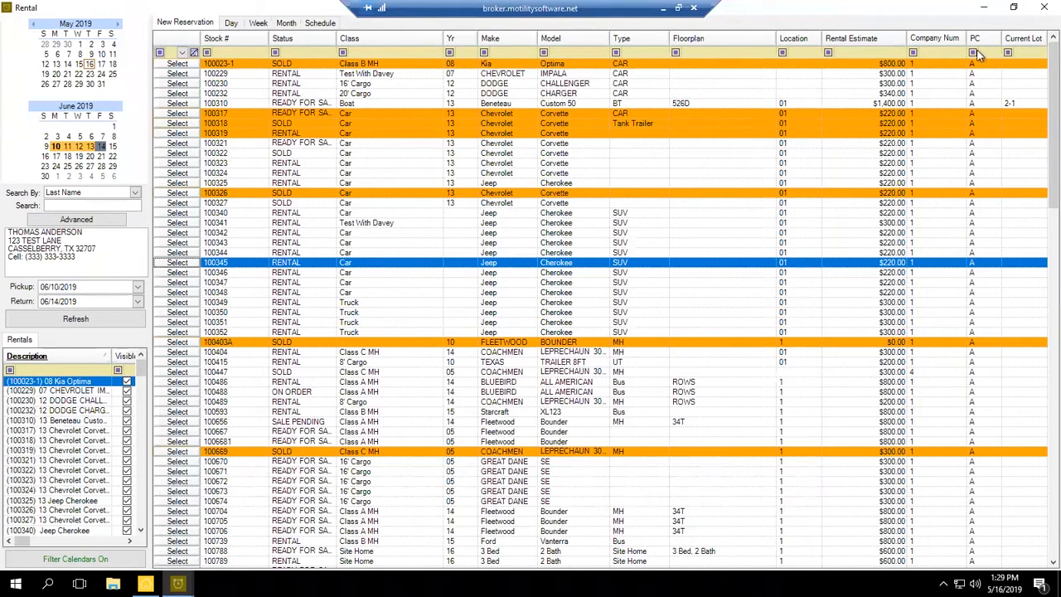
pyautogui.click(1044, 7)
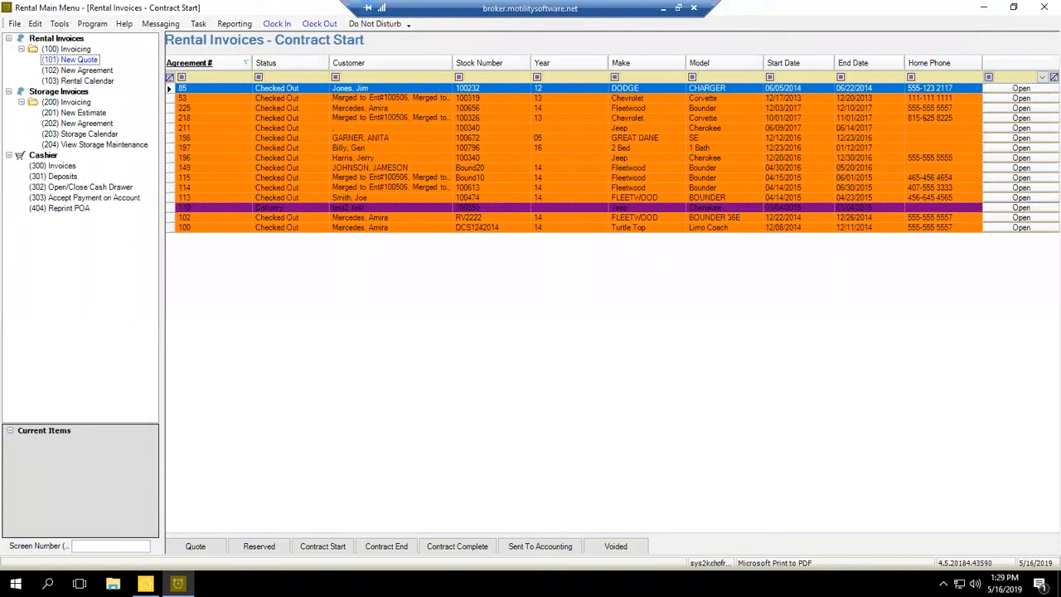
# Open the 06/10/2019 Fleetwood Bounder agreement from the reserved invoices and set its status to Checked Out
pyautogui.click(257, 551)
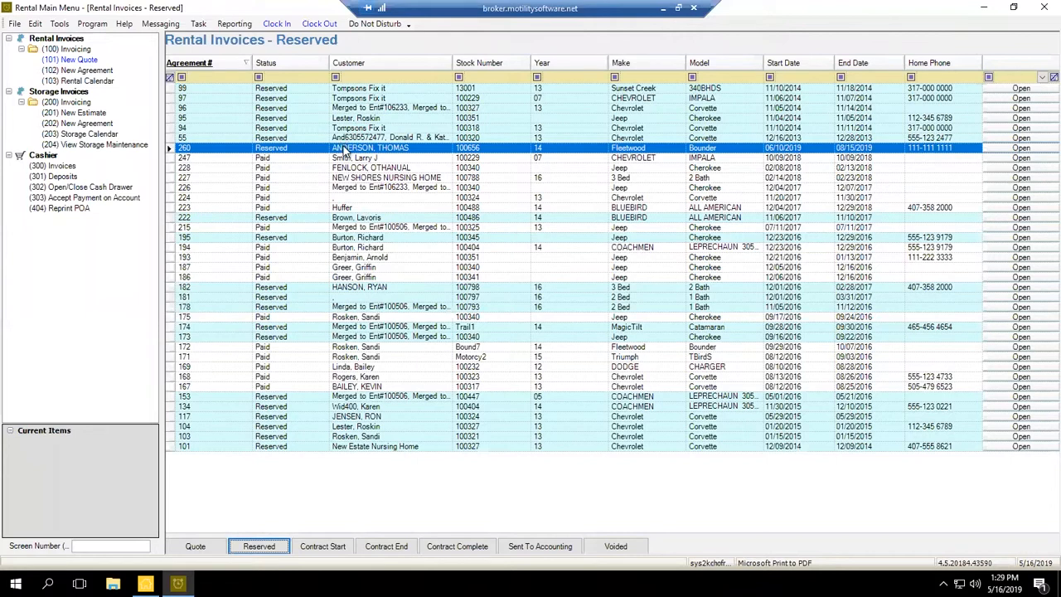
pyautogui.click(685, 152)
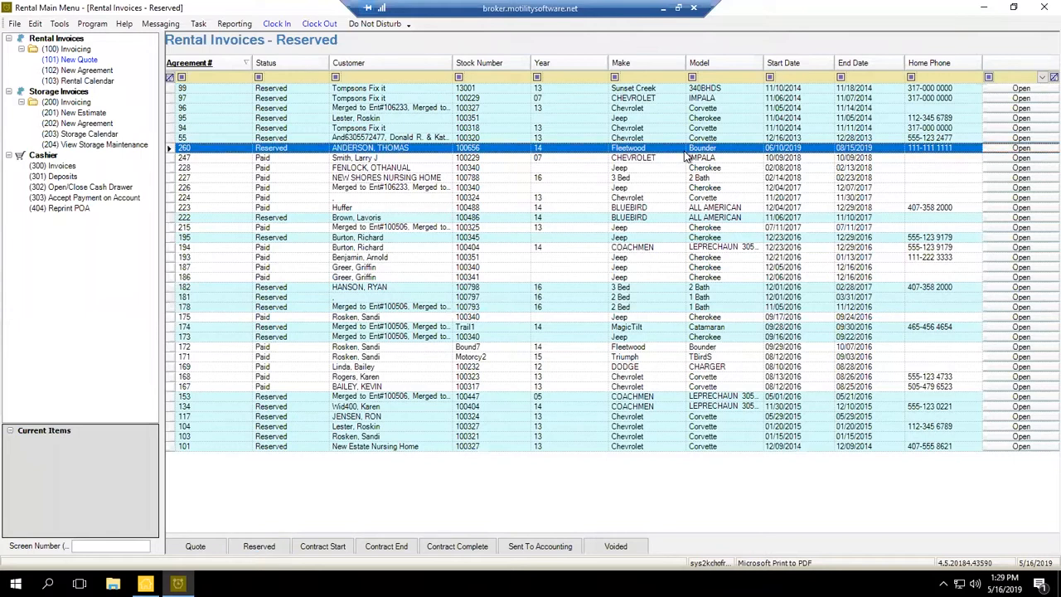
pyautogui.doubleClick(684, 154)
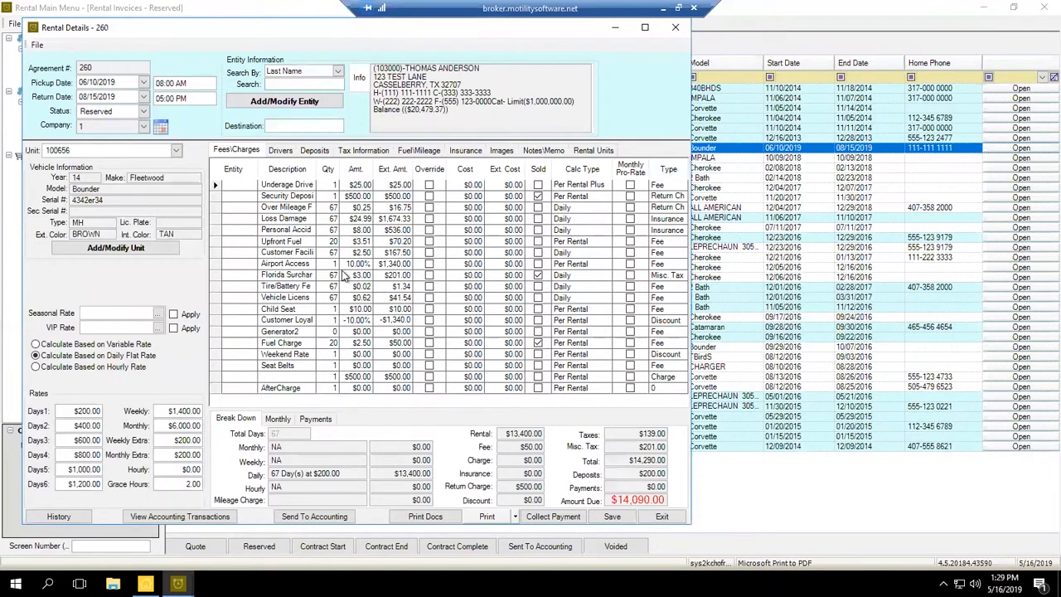
pyautogui.click(143, 111)
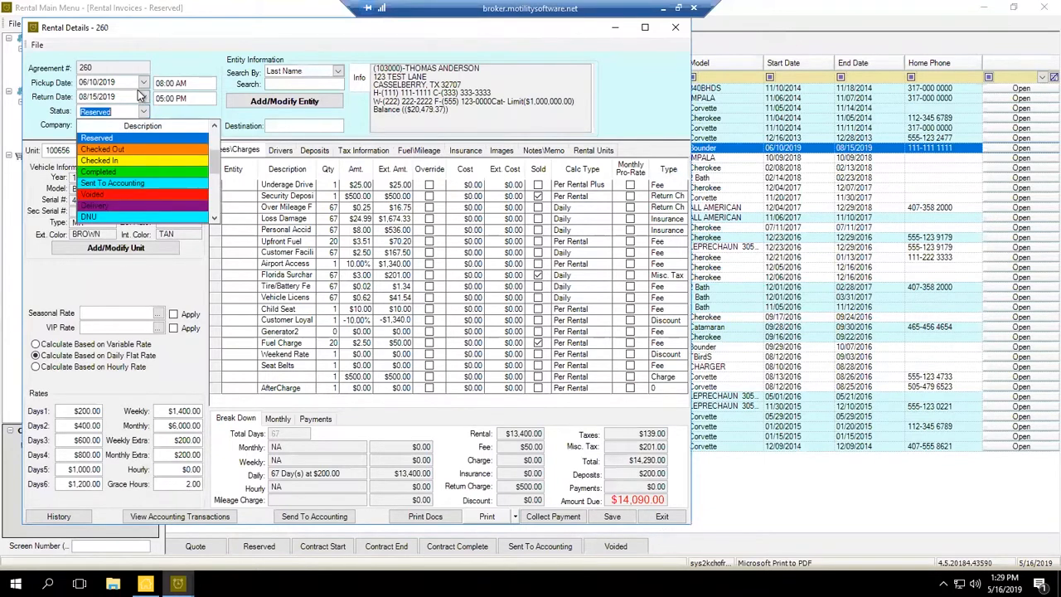
pyautogui.press('Down')
pyautogui.press('Tab')
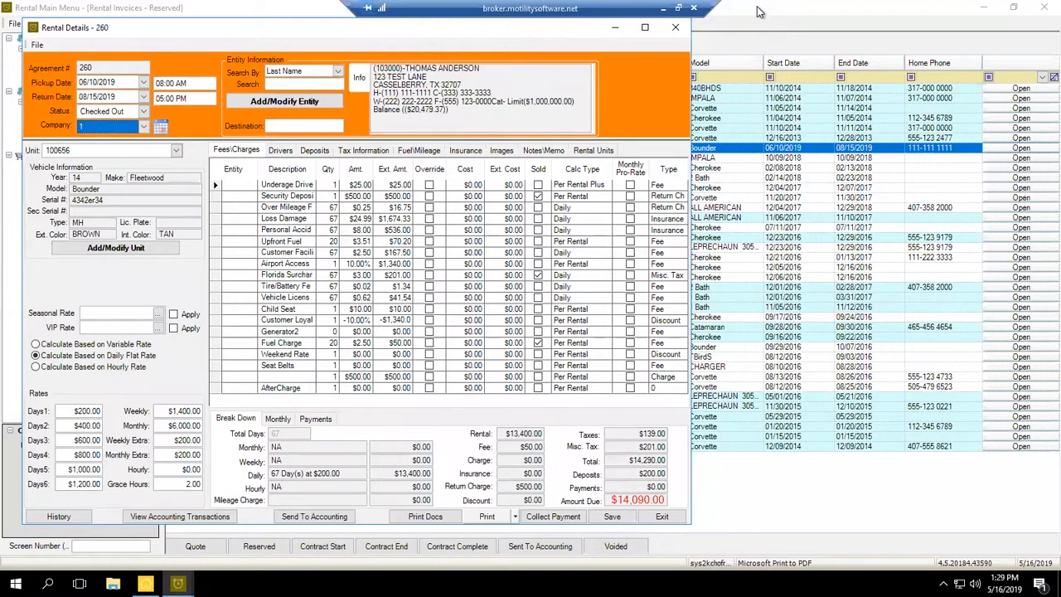
# Examine the agreement's Security Deposit charge, the return charge total and the amount due
pyautogui.click(347, 377)
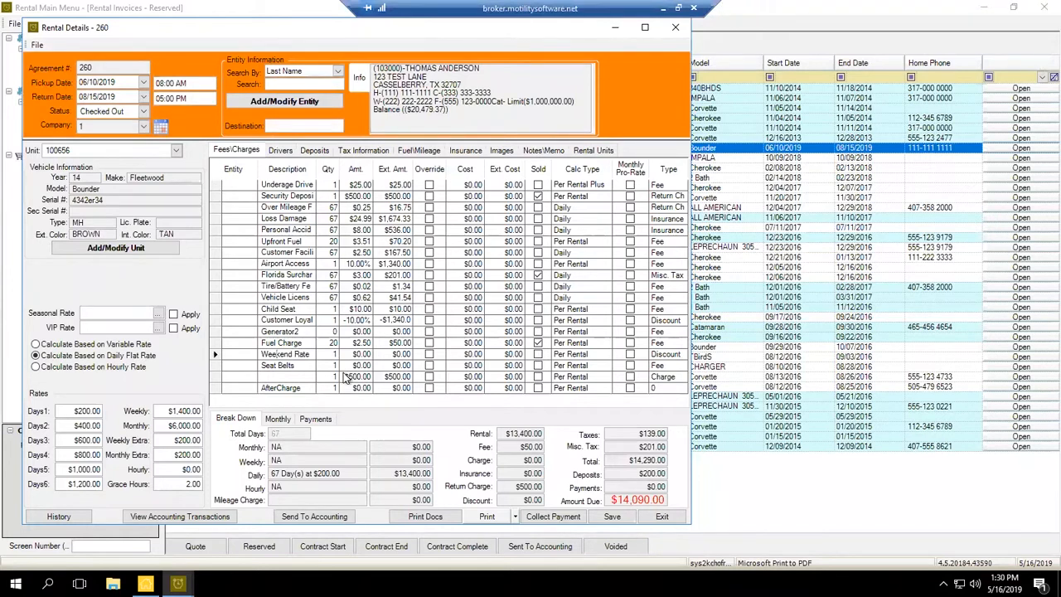
pyautogui.click(288, 196)
pyautogui.click(346, 197)
pyautogui.press('End')
pyautogui.click(282, 196)
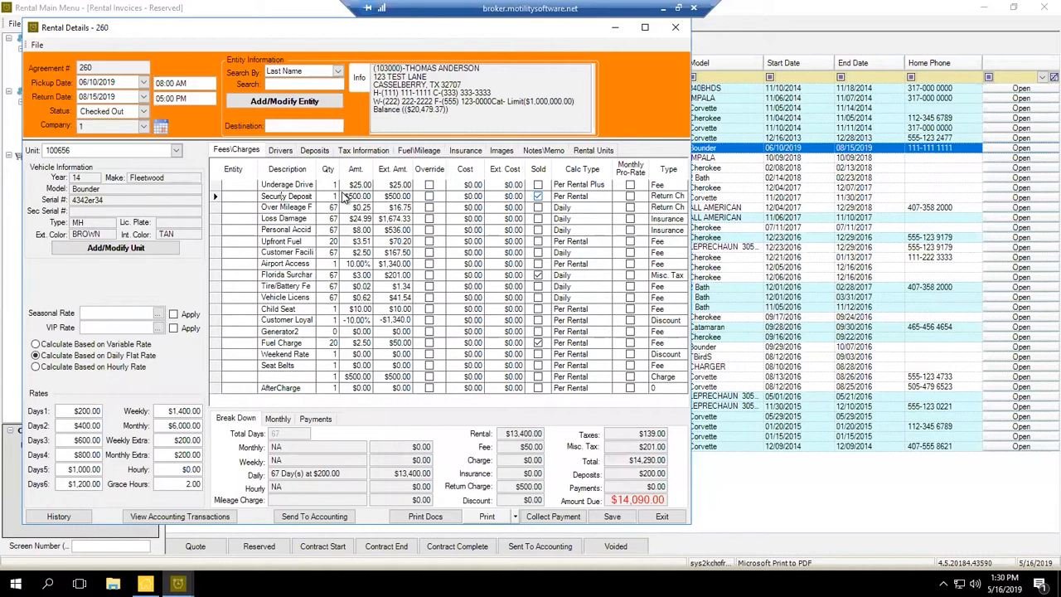
pyautogui.click(345, 196)
pyautogui.click(345, 197)
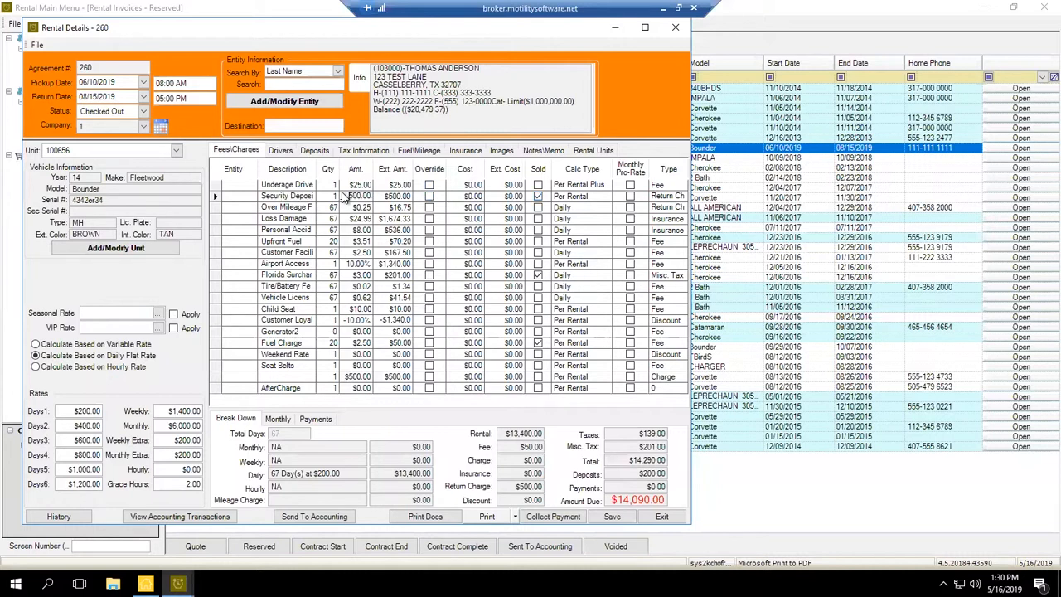
pyautogui.click(509, 496)
pyautogui.click(630, 500)
pyautogui.click(615, 501)
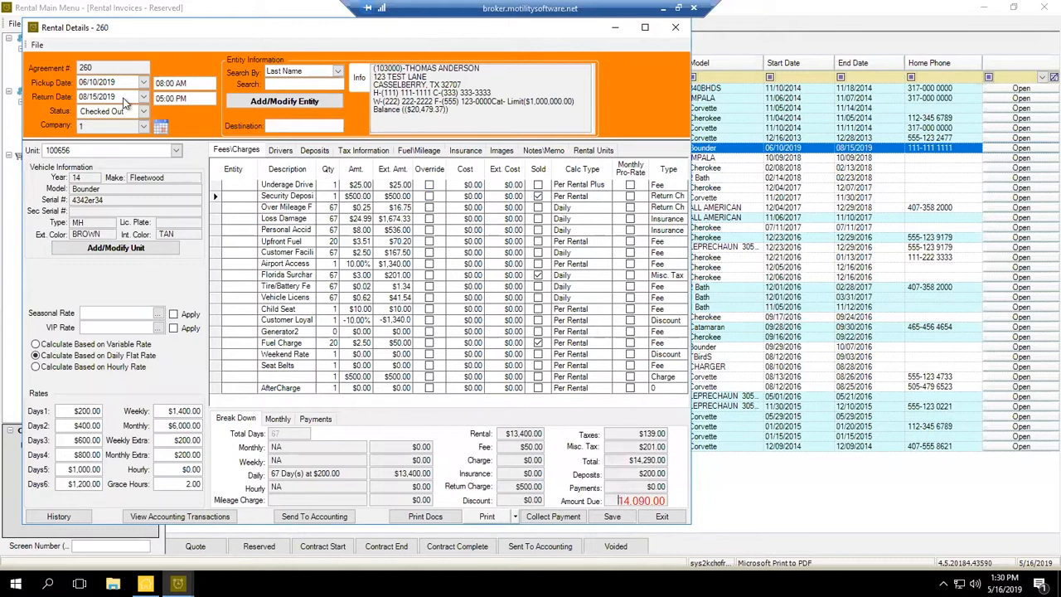
# Collect payment of the full $14,090.00 amount due on the rental agreement by Discover card
pyautogui.click(553, 518)
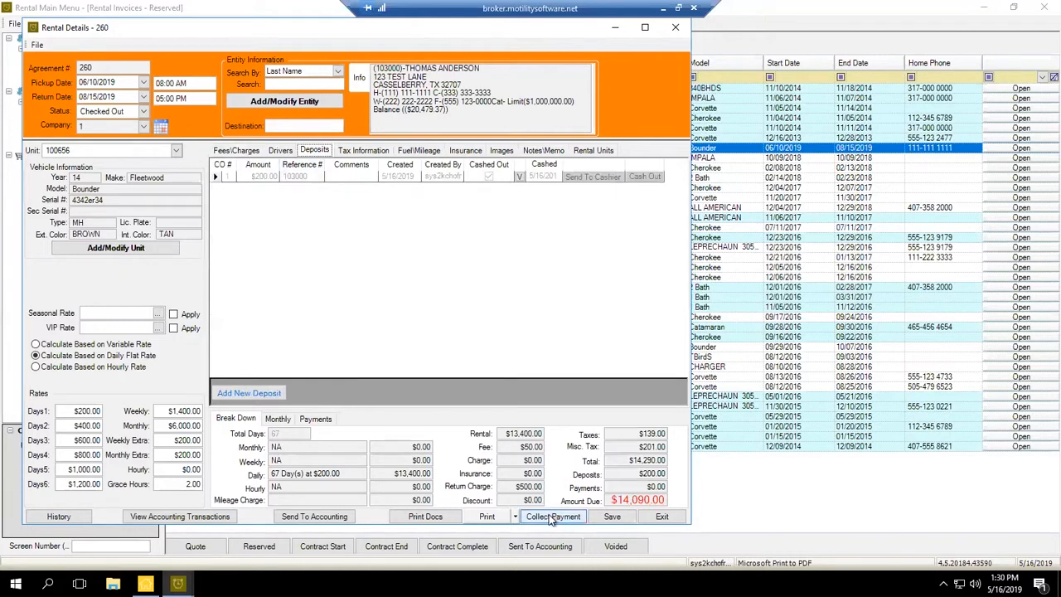
pyautogui.click(619, 501)
pyautogui.click(619, 501)
pyautogui.click(664, 501)
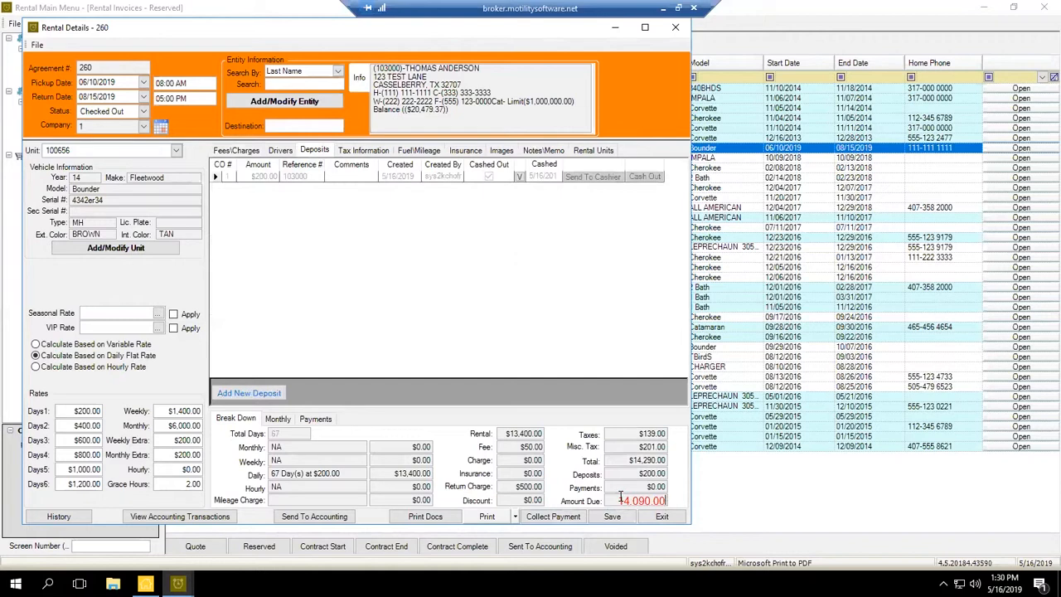
pyautogui.click(544, 519)
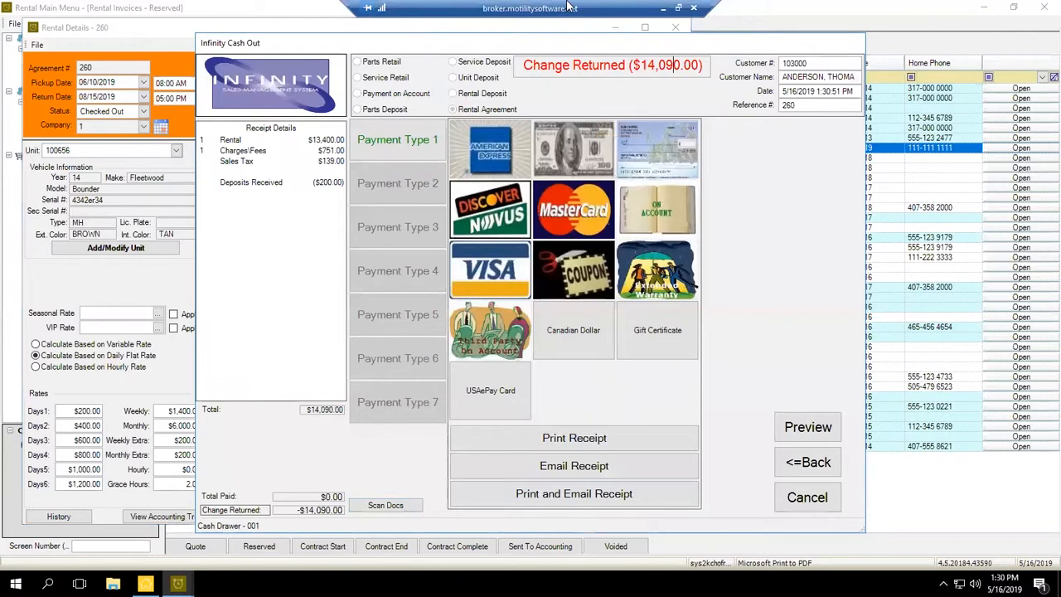
pyautogui.click(490, 210)
pyautogui.press('Return')
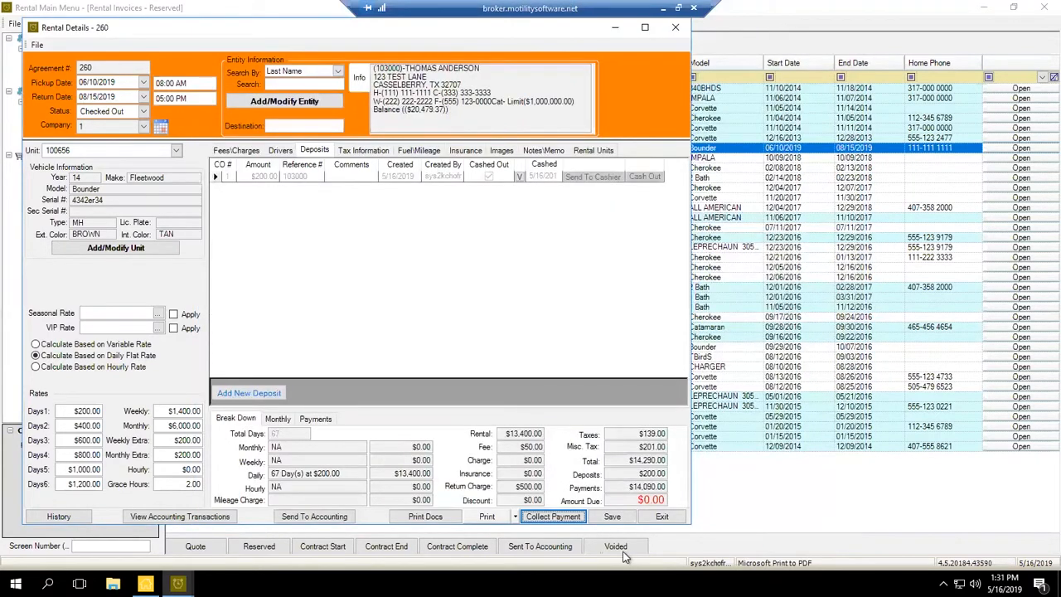
# Check the agreement's deposits and payments totals, and close the agreement with its changes saved
pyautogui.click(628, 474)
pyautogui.click(629, 475)
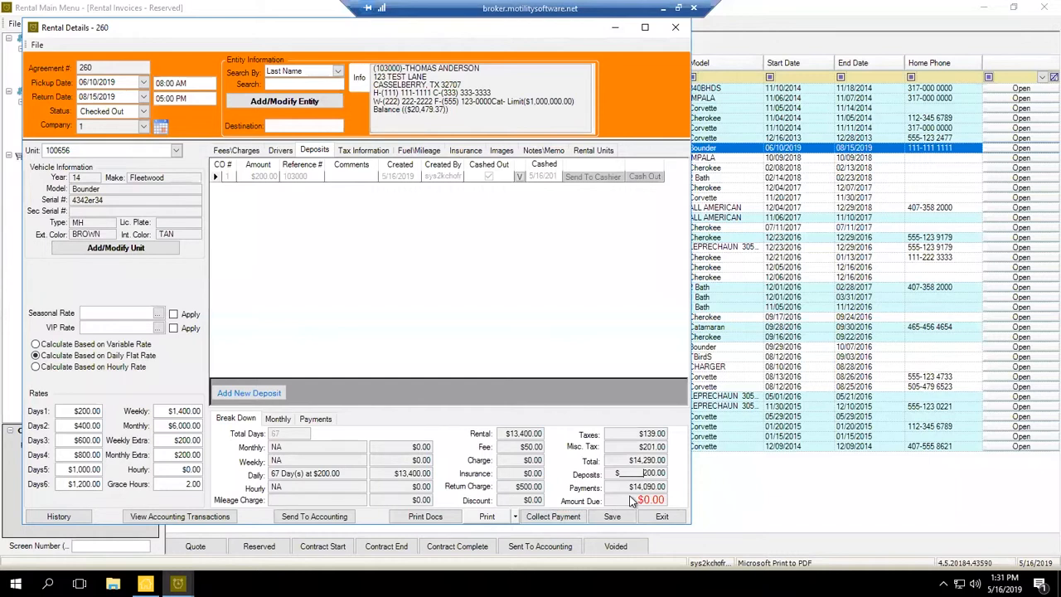
pyautogui.press('Tab')
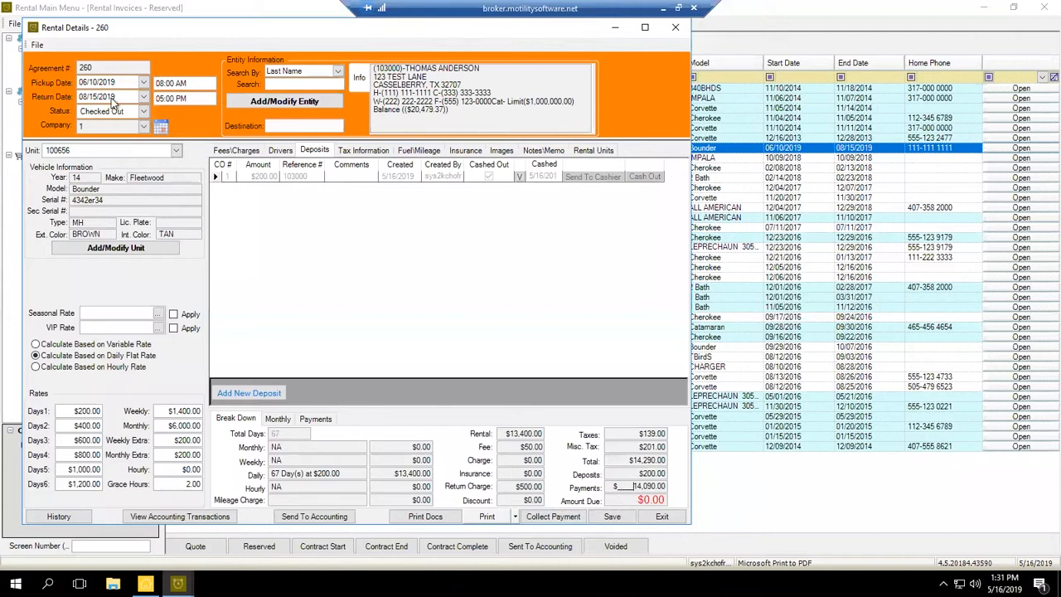
pyautogui.click(663, 516)
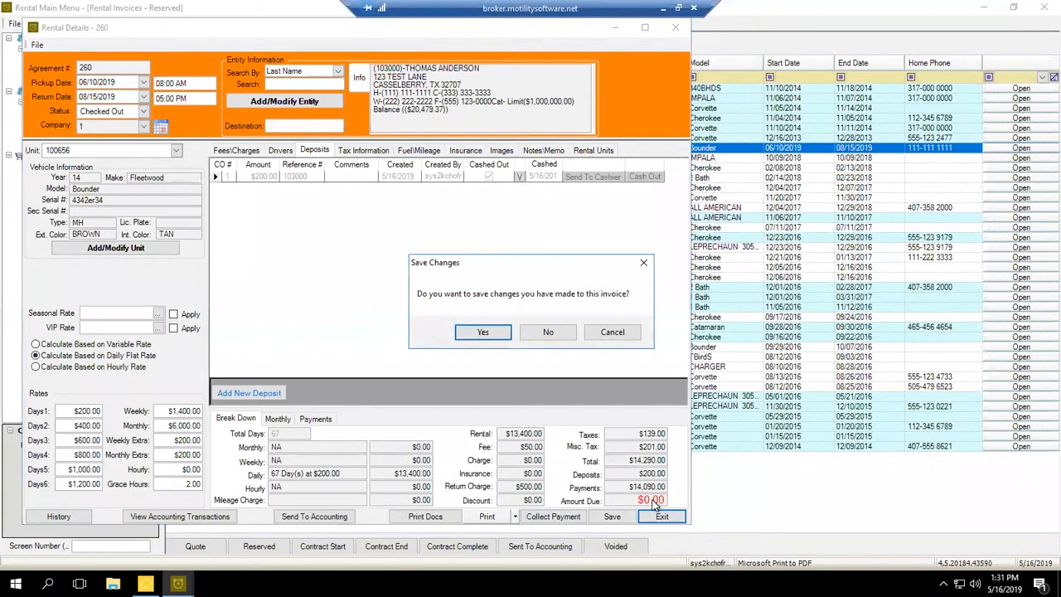
pyautogui.press('Return')
# Check the reserved invoices and reopen the Fleetwood Bounder agreement from the Contract Start invoices
pyautogui.click(257, 549)
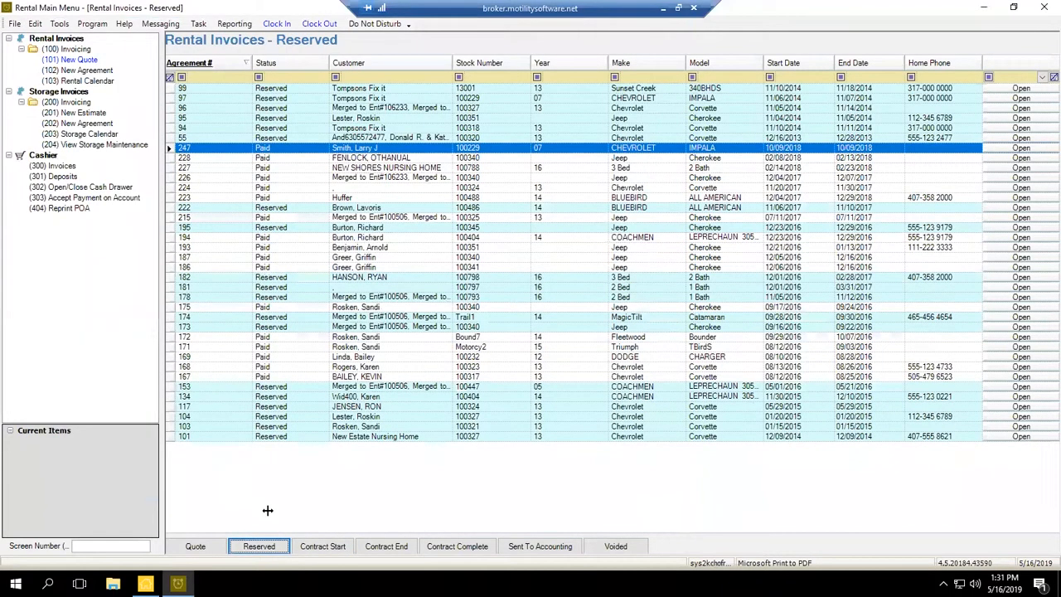
pyautogui.click(317, 548)
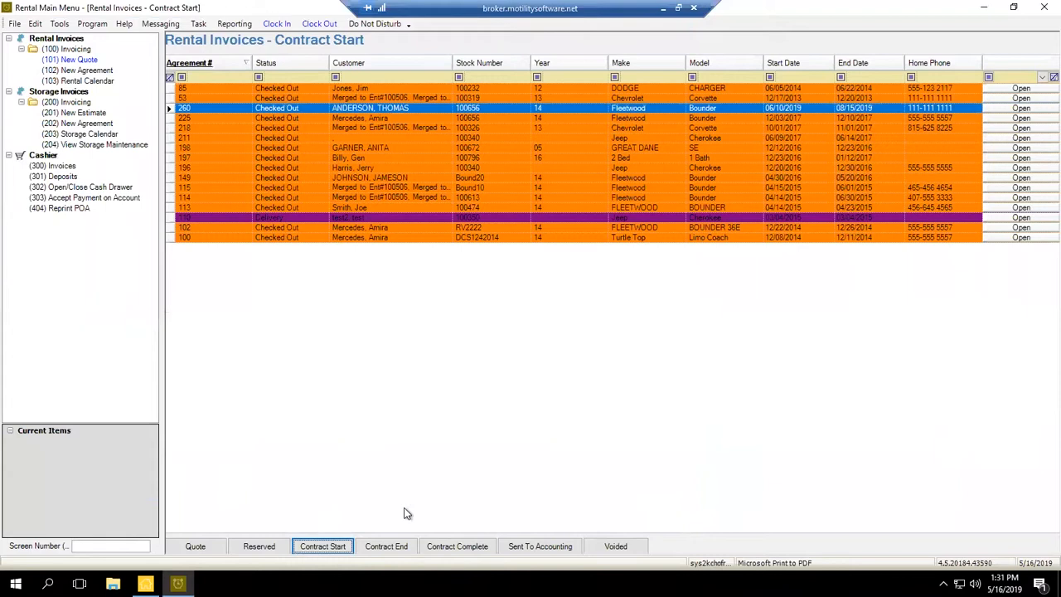
pyautogui.click(241, 81)
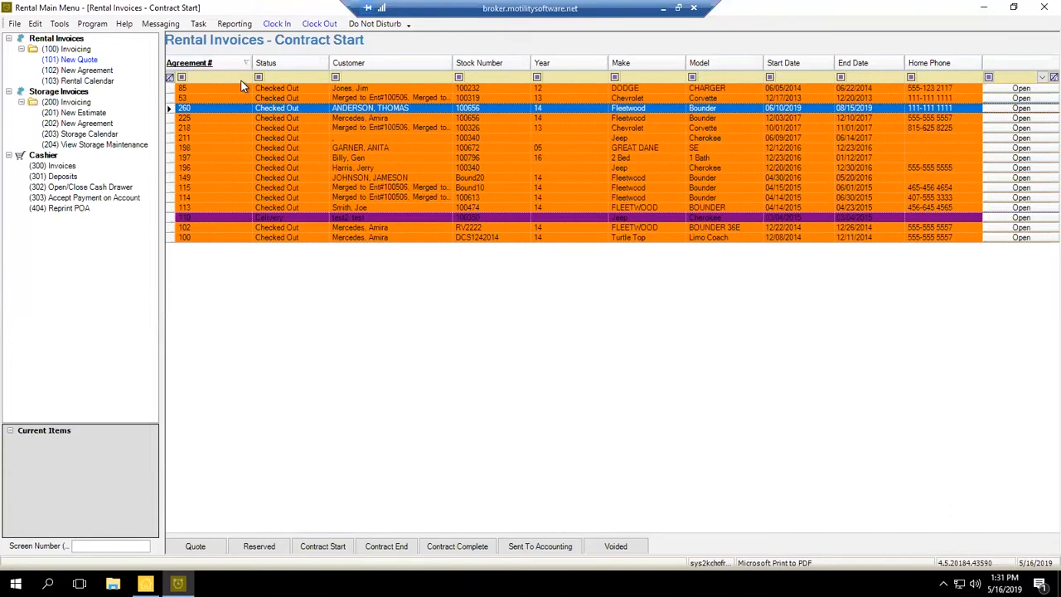
pyautogui.press('Return')
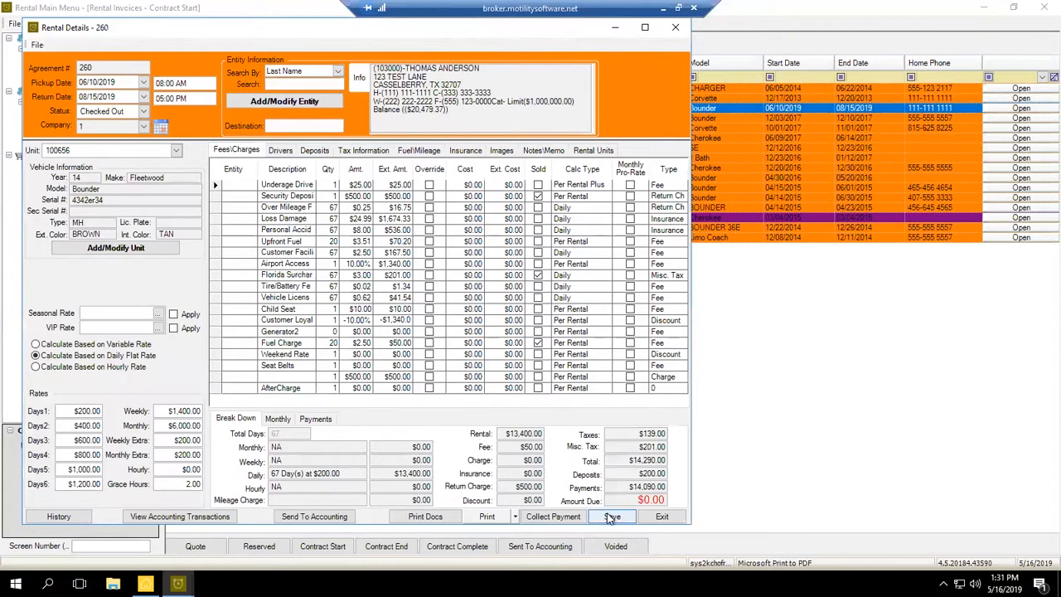
# Clear the Sold mark on the agreement's $500.00 Security Deposit charge
pyautogui.click(343, 198)
pyautogui.write('500.00')
pyautogui.press('Return')
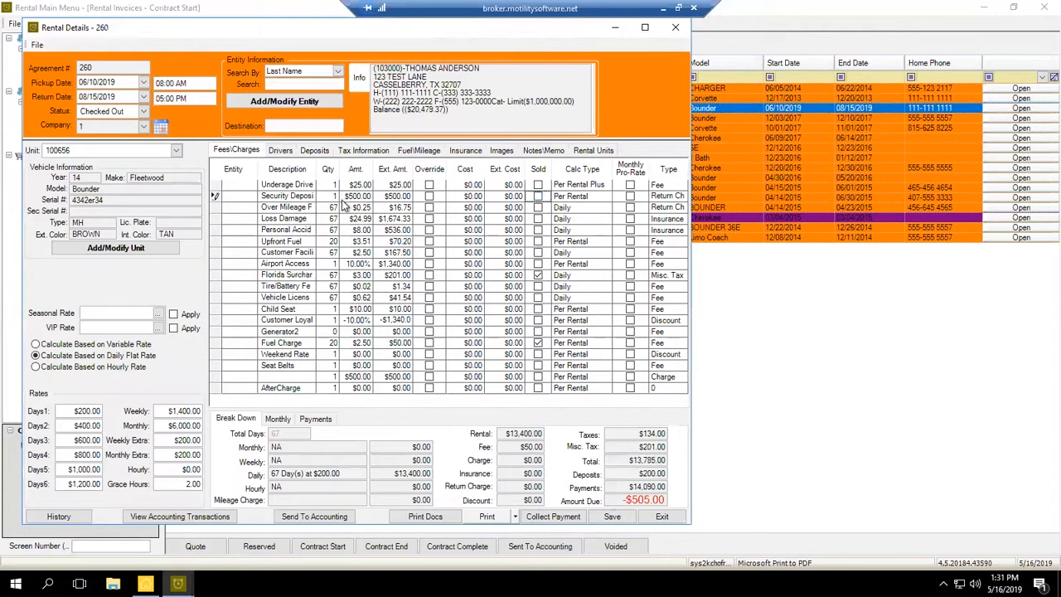
# Check the agreement's amount due, payments and deposits totals, and save the agreement
pyautogui.click(637, 503)
pyautogui.click(614, 502)
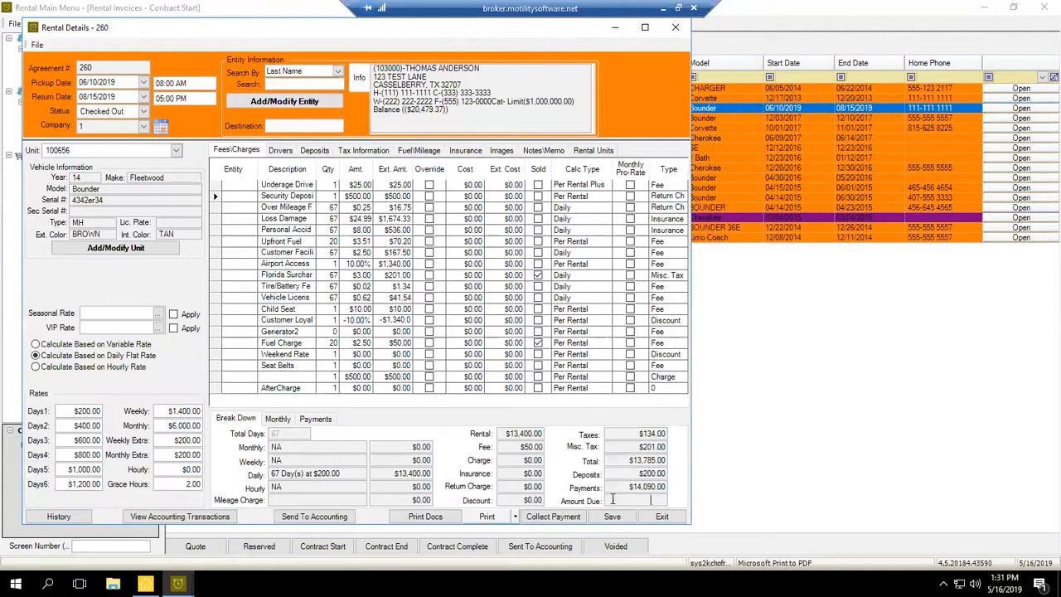
pyautogui.click(613, 499)
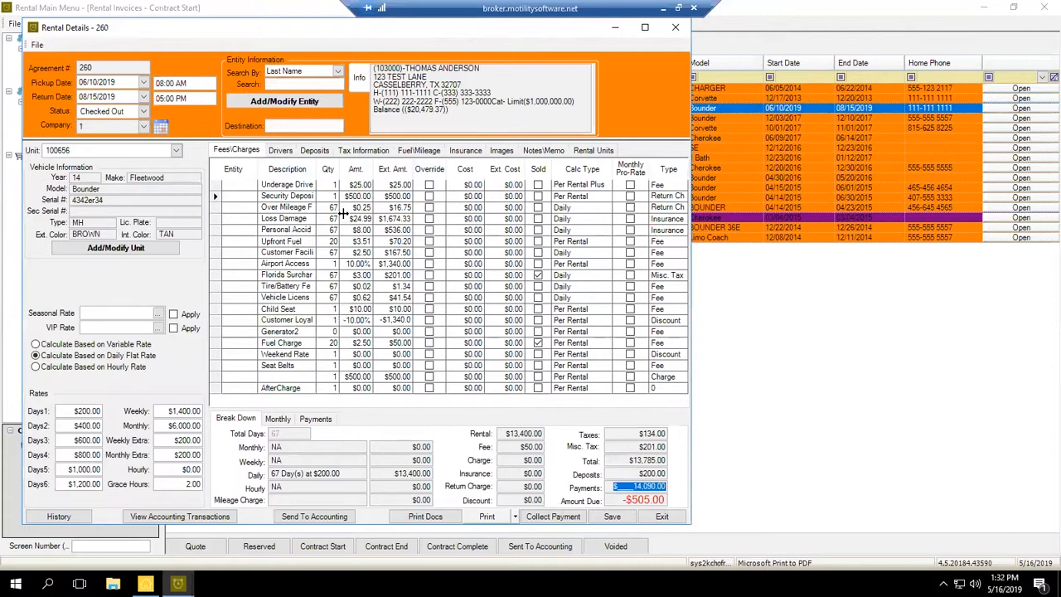
pyautogui.click(645, 473)
pyautogui.click(644, 473)
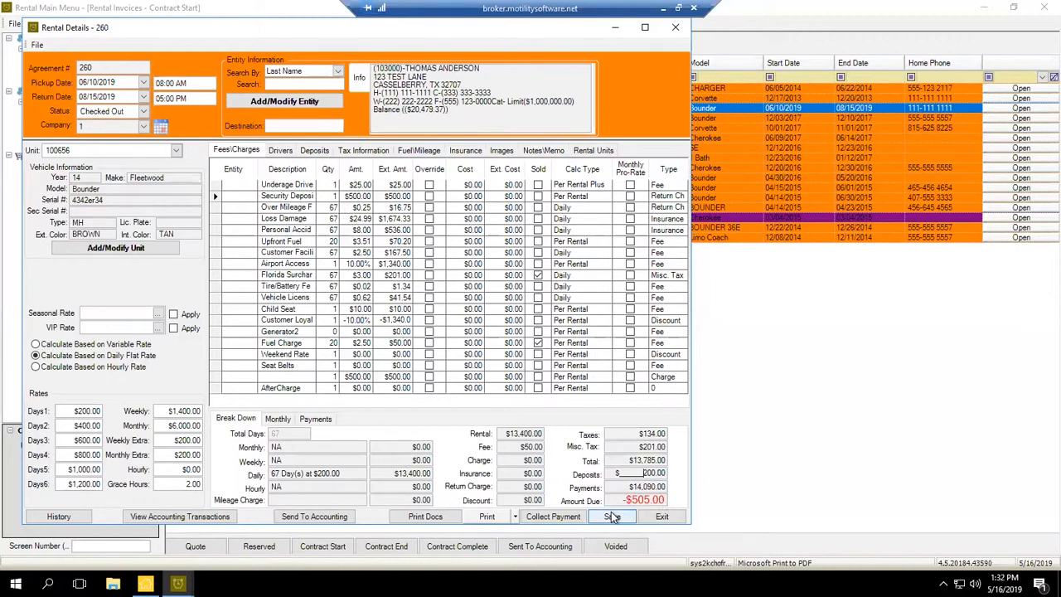
pyautogui.click(612, 517)
# Mark the Over Mileage Fee charge as sold, and check the agreement's amount due and payments
pyautogui.click(342, 191)
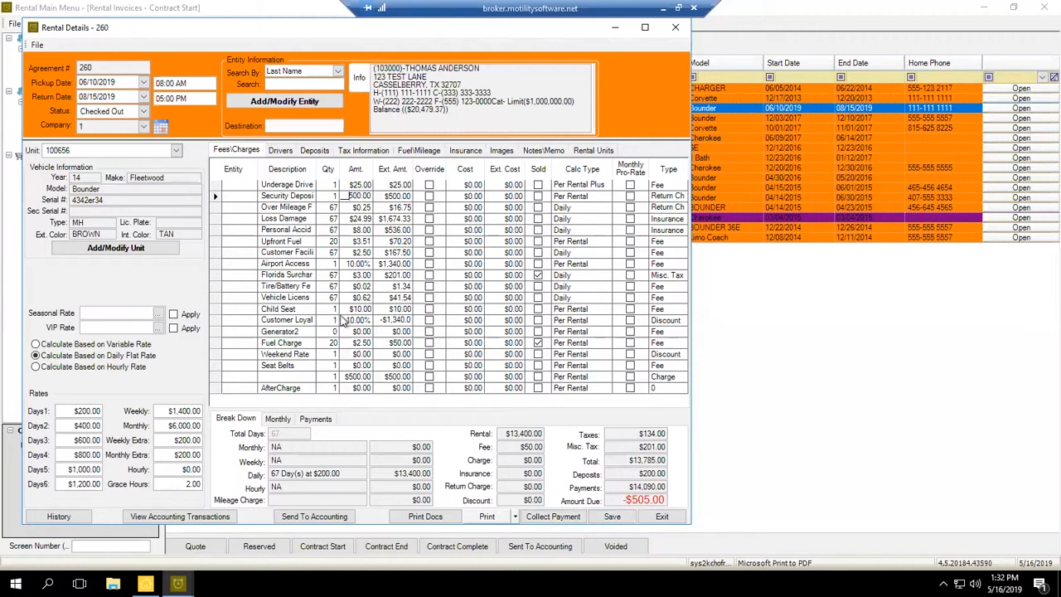
pyautogui.click(292, 208)
pyautogui.hotkey('shift', 'End')
pyautogui.click(303, 208)
pyautogui.click(538, 207)
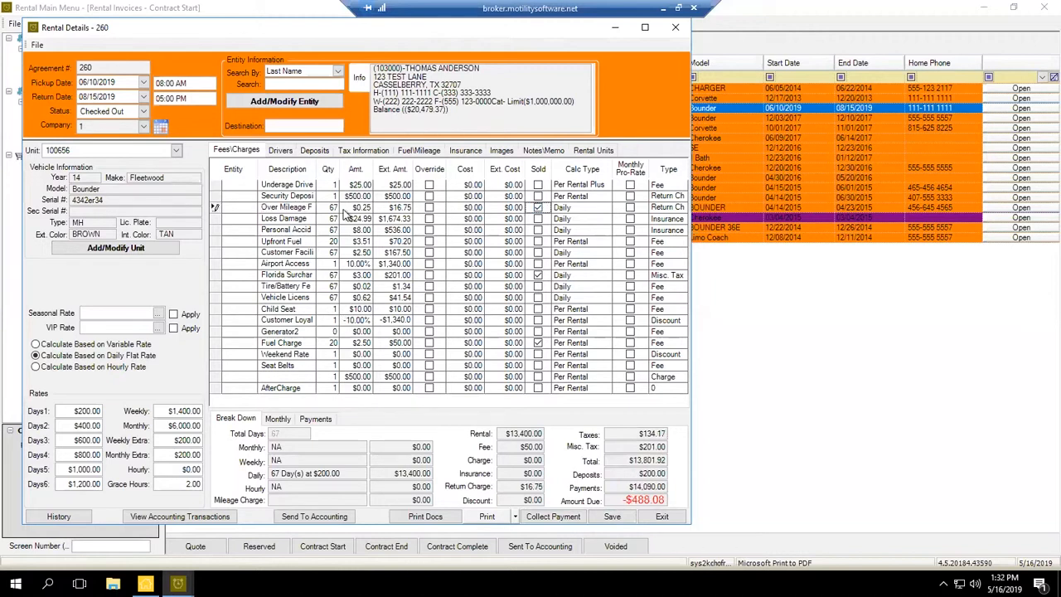
pyautogui.click(301, 207)
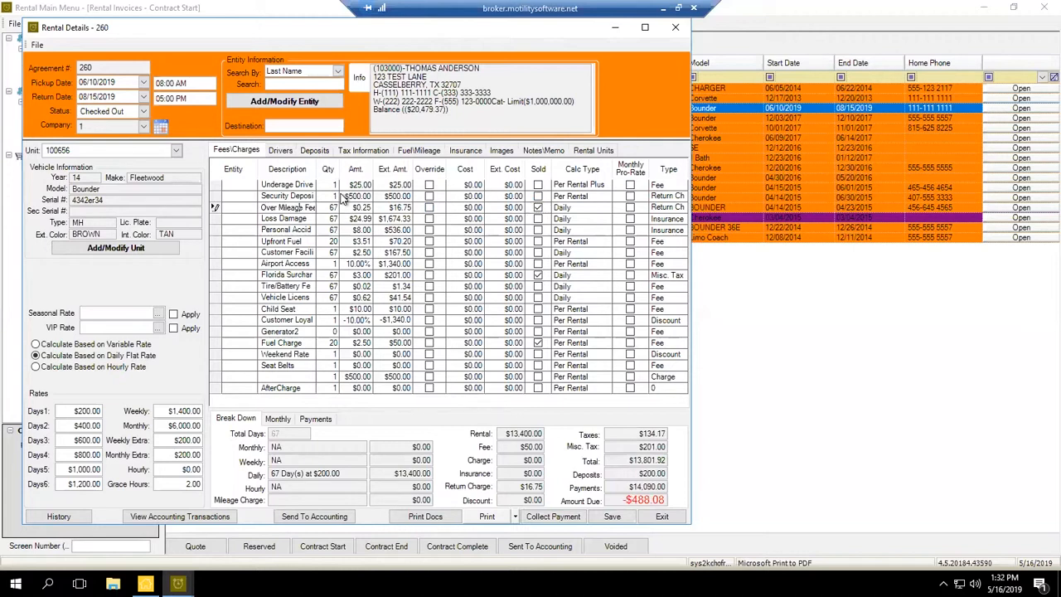
pyautogui.click(614, 501)
pyautogui.click(623, 501)
pyautogui.click(624, 489)
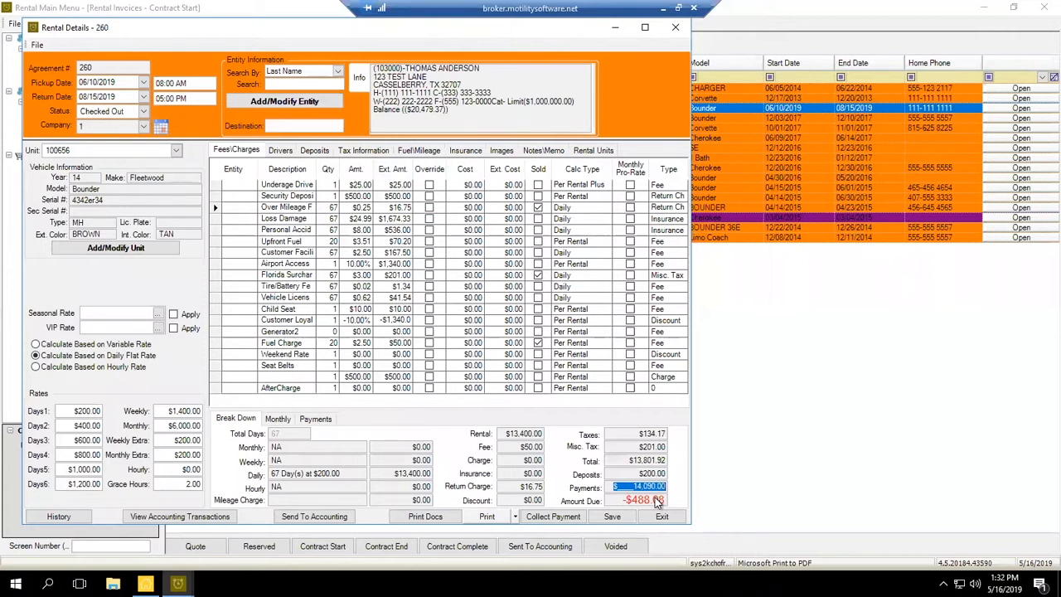
# Mark the Tire/Battery Fee and the vehicle license fee as sold on the agreement
pyautogui.click(296, 287)
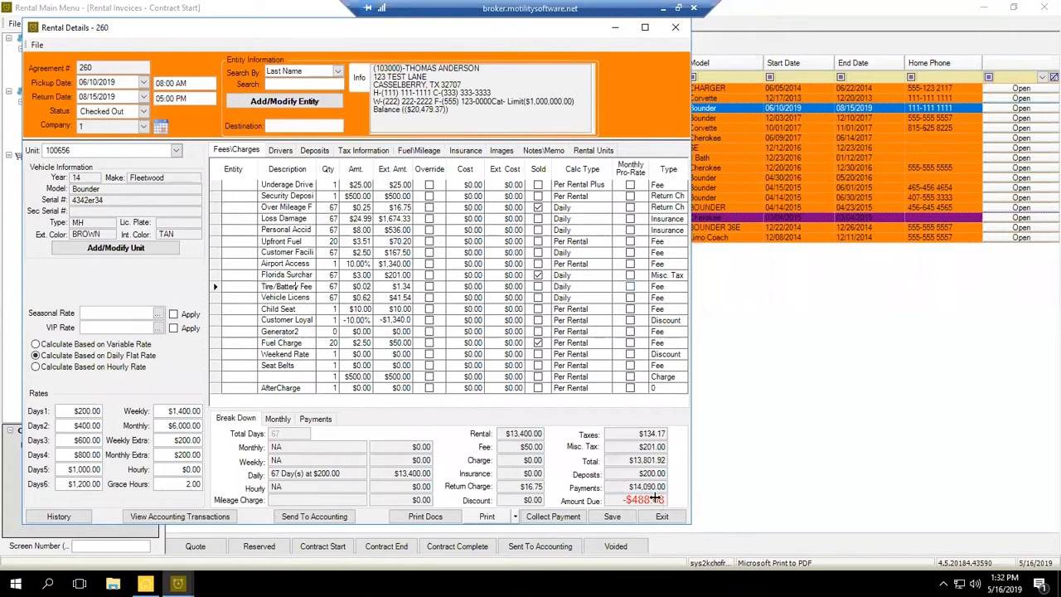
pyautogui.click(539, 286)
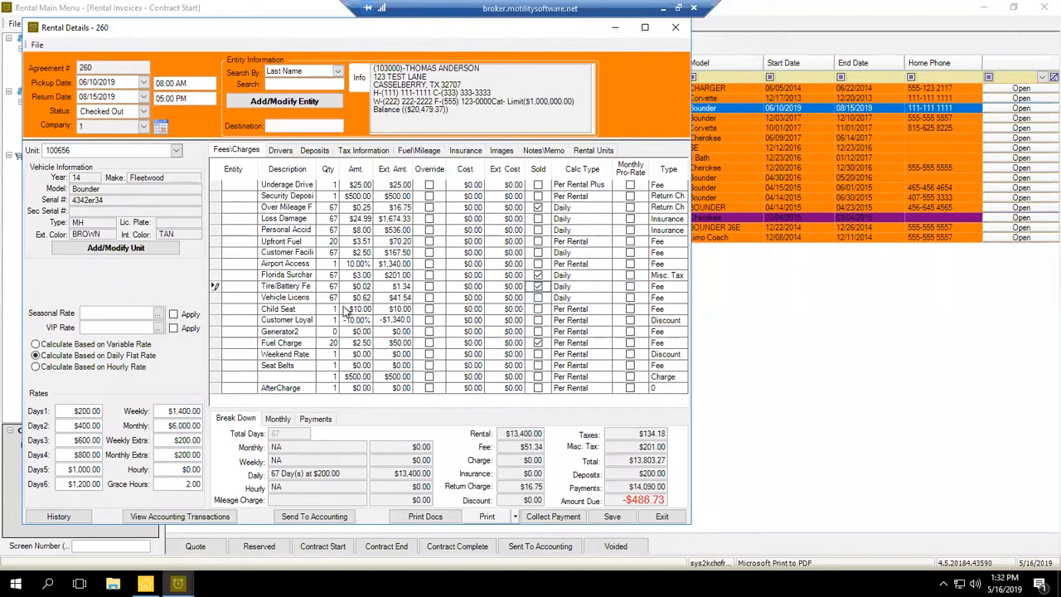
pyautogui.click(293, 297)
pyautogui.click(538, 298)
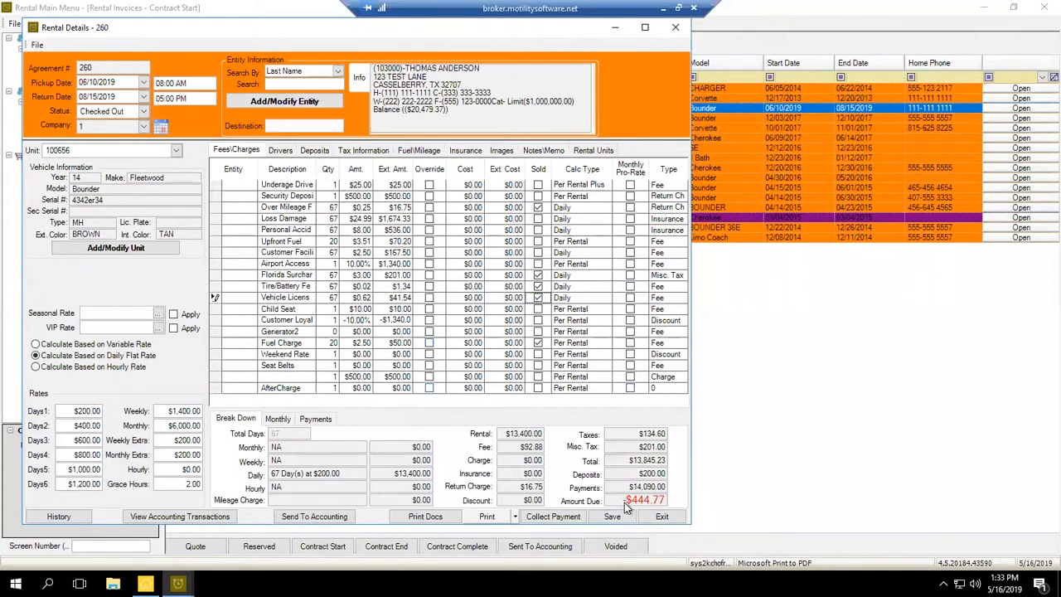
# Change the rental agreement's status to Checked In
pyautogui.click(142, 110)
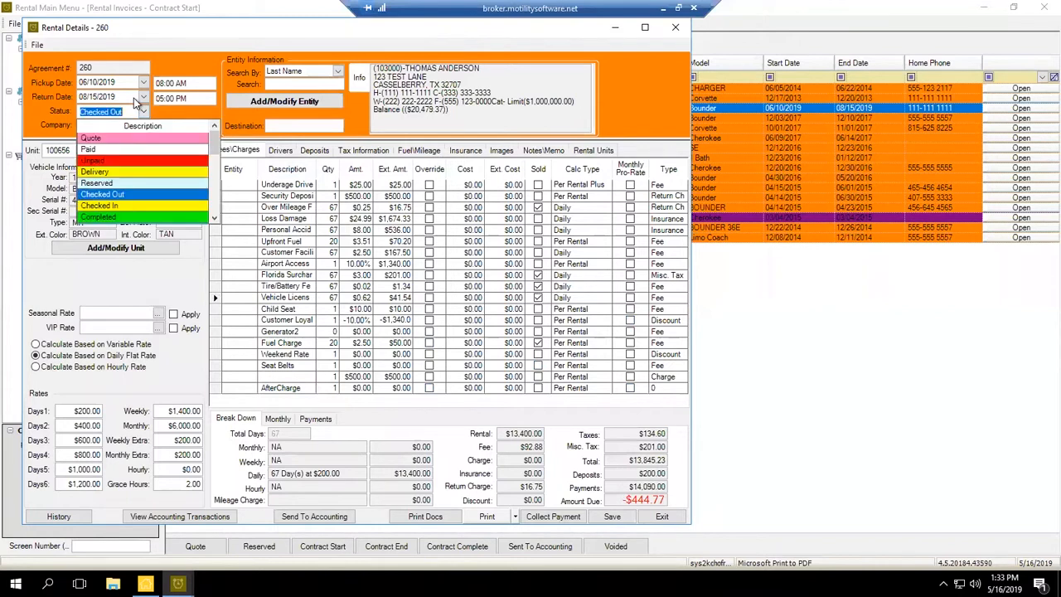
pyautogui.press('Down')
pyautogui.press('Return')
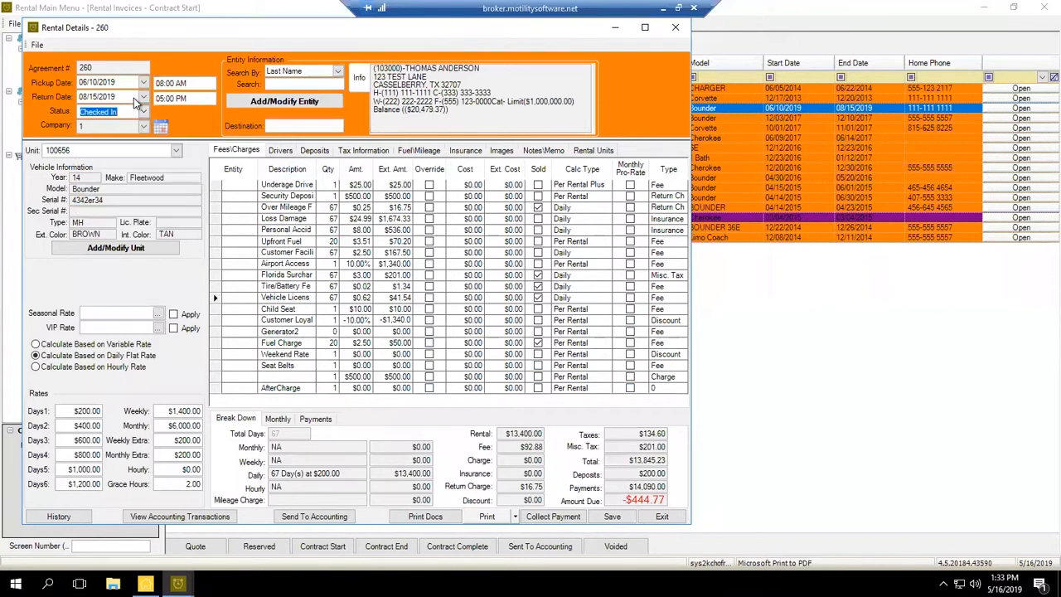
pyautogui.press('Tab')
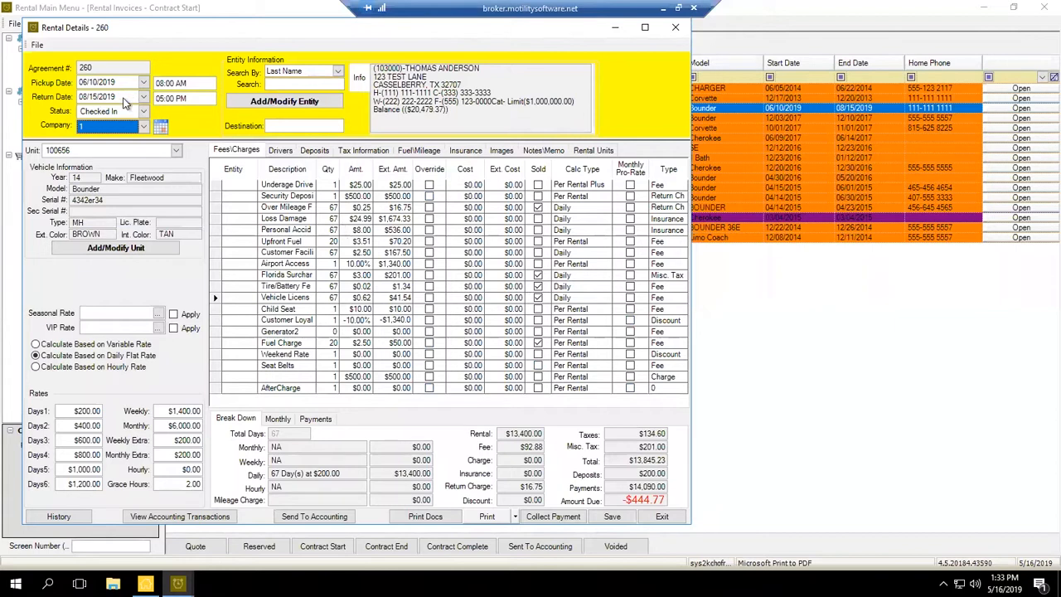
# Set the unit's return odometer to 55503 and the miles per extra charge to 2
pyautogui.click(419, 150)
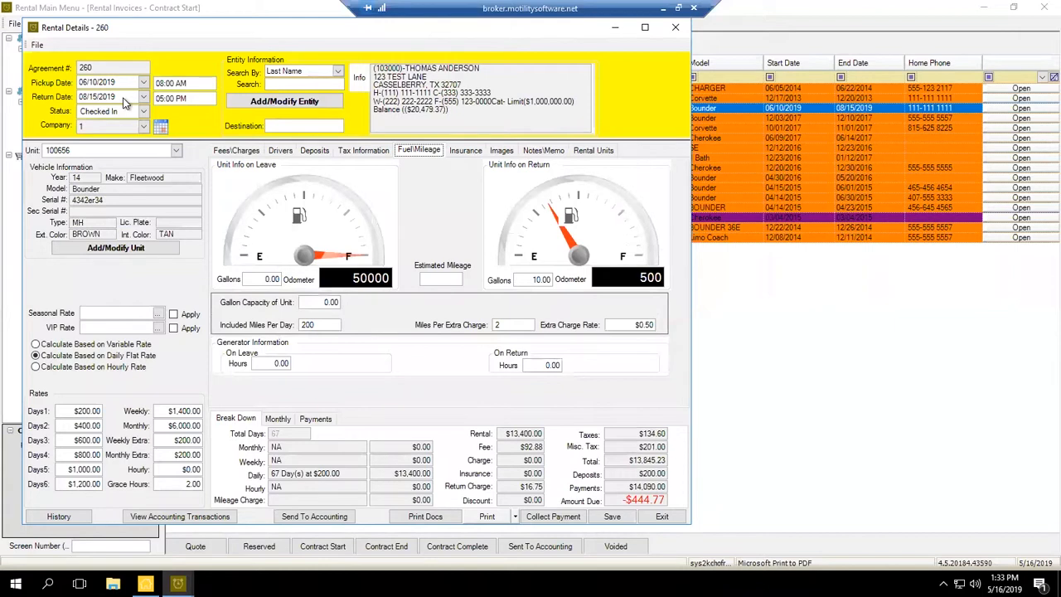
pyautogui.press('Tab')
pyautogui.doubleClick(644, 277)
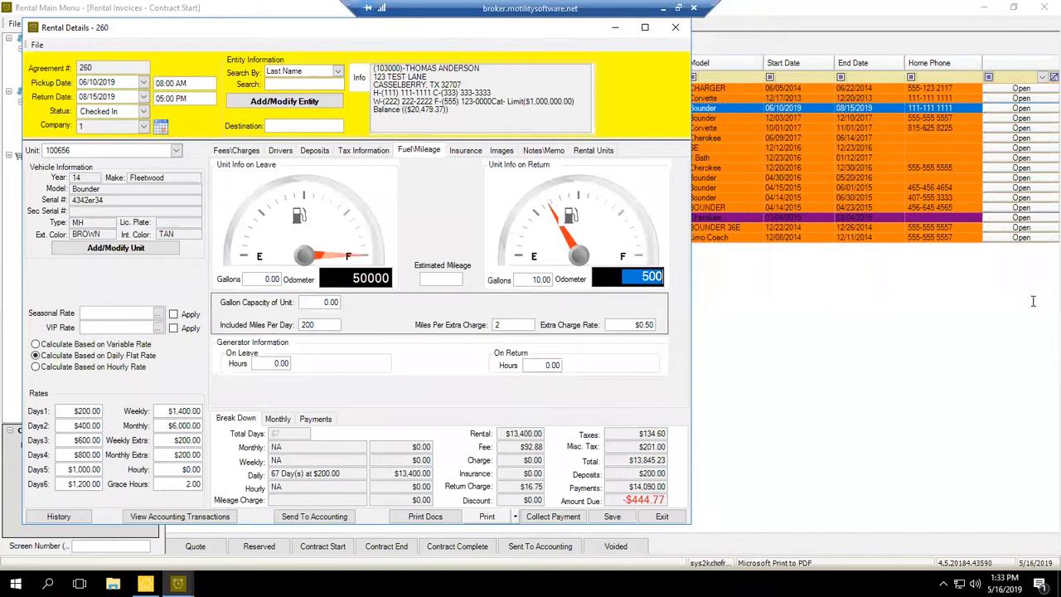
pyautogui.write('55503')
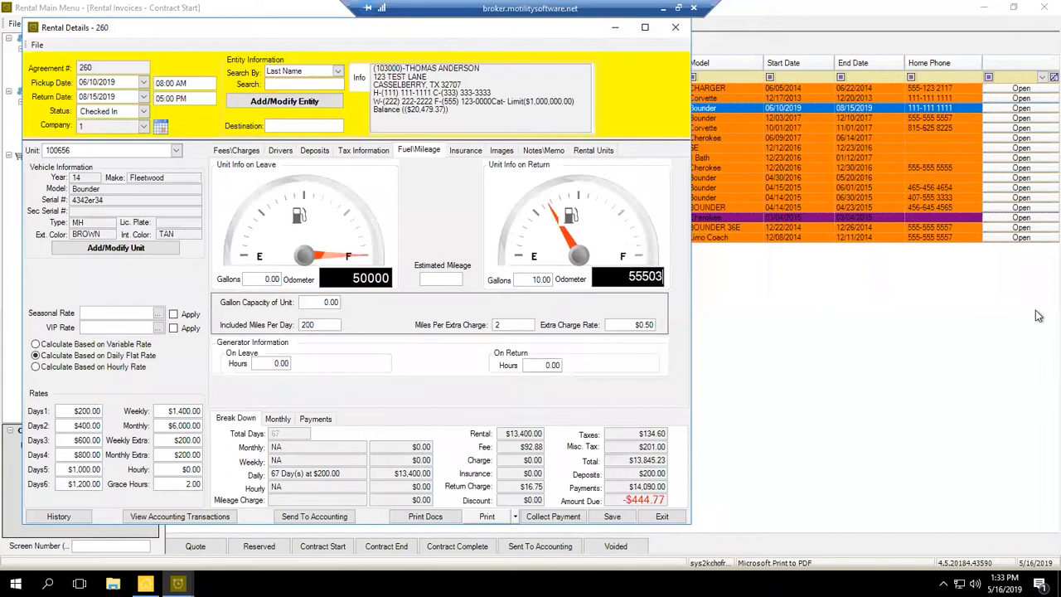
pyautogui.press('Tab')
pyautogui.press('Tab')
pyautogui.write('2')
pyautogui.press('Tab')
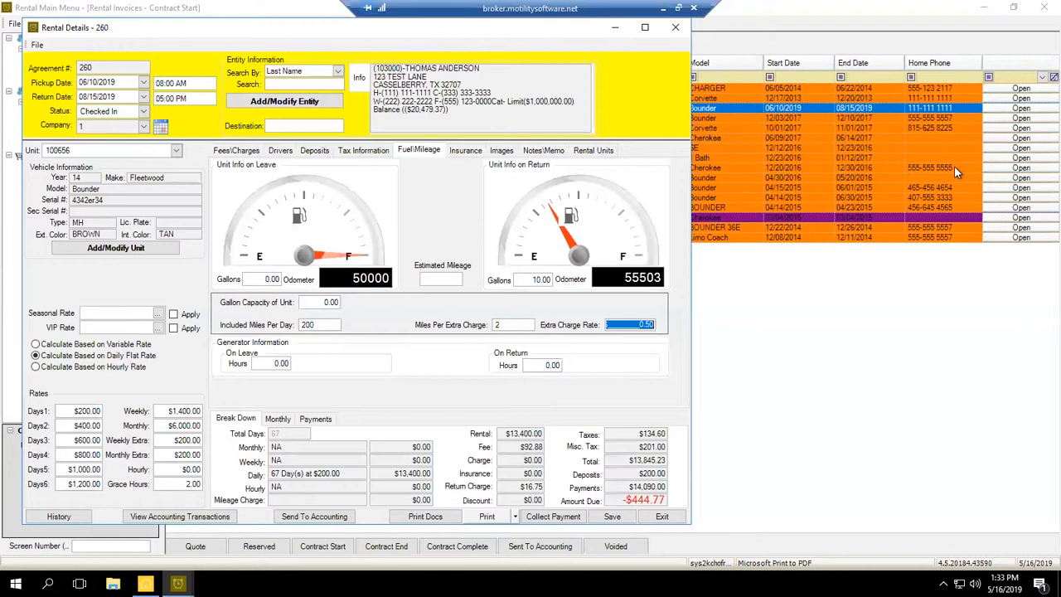
pyautogui.press('Tab')
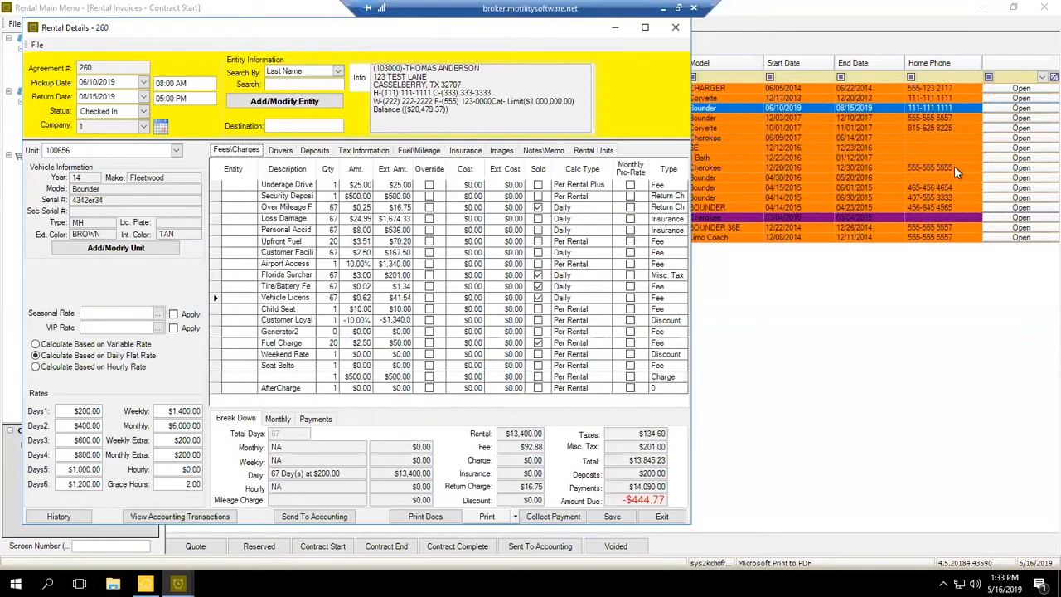
# Review the agreement's amount due and the generator hours on leave and on return
pyautogui.click(622, 502)
pyautogui.click(621, 499)
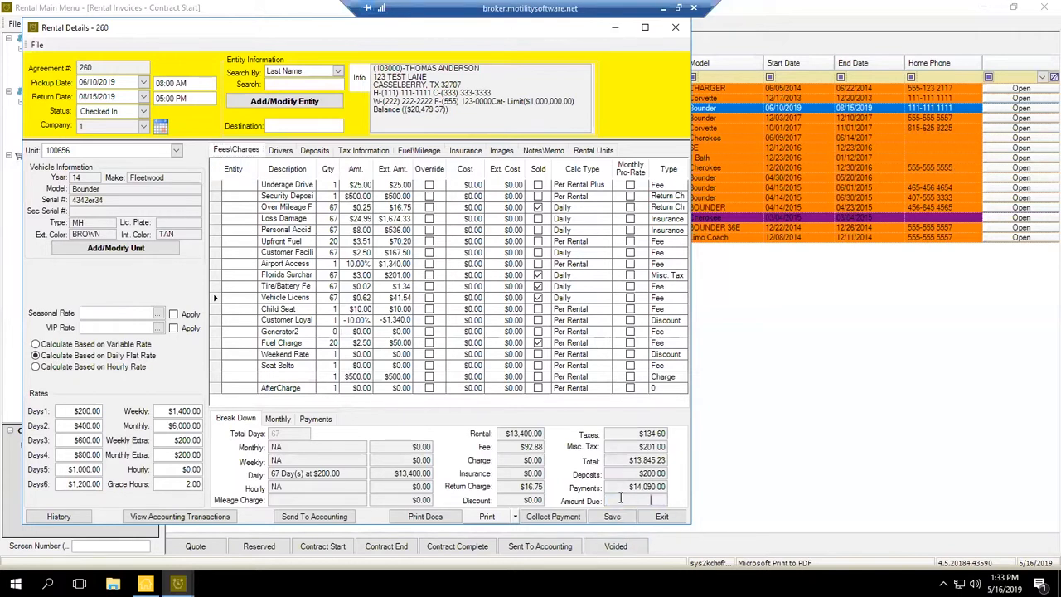
pyautogui.click(420, 151)
pyautogui.press('Tab')
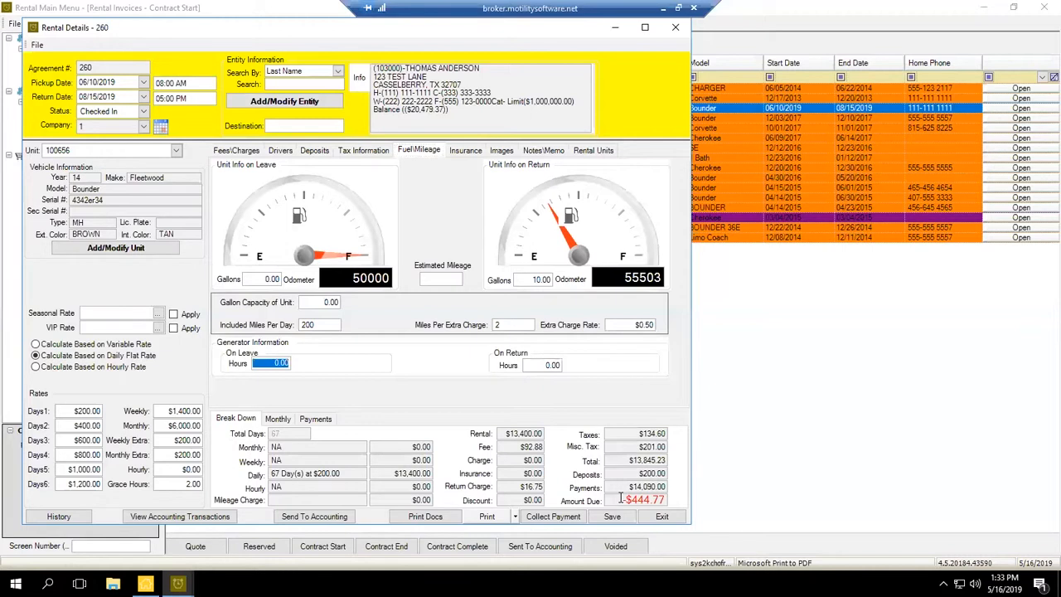
pyautogui.press('Tab')
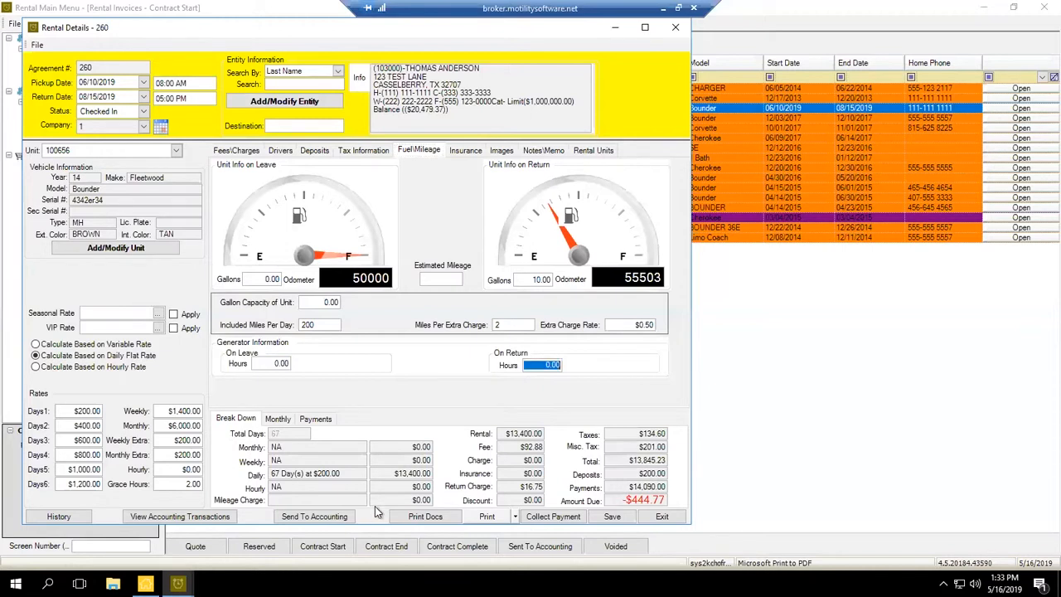
pyautogui.press('Tab')
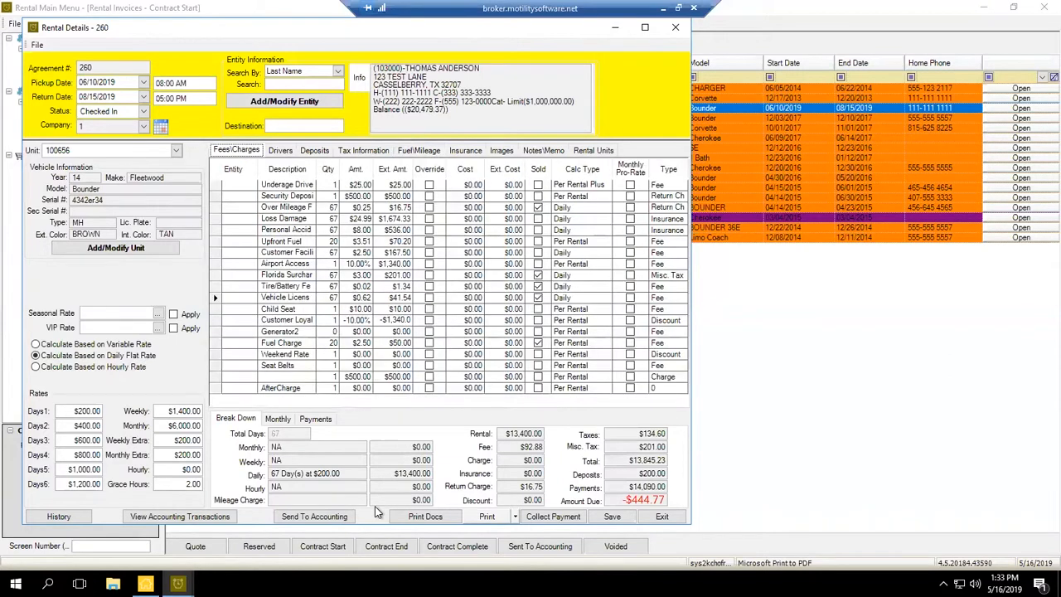
# Change the rental agreement's status to Completed
pyautogui.click(144, 111)
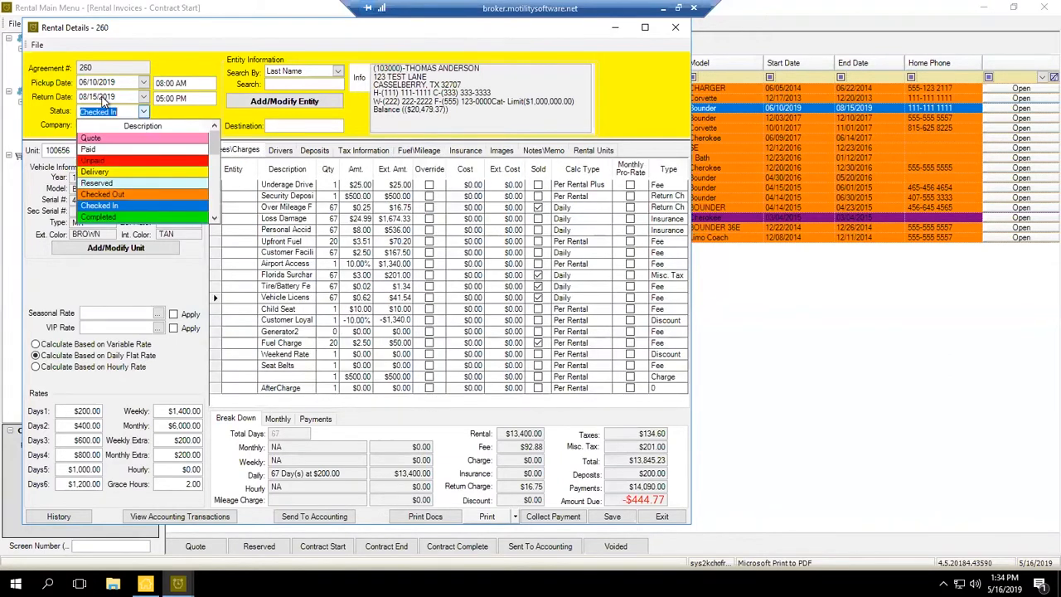
pyautogui.press('Down')
pyautogui.press('Return')
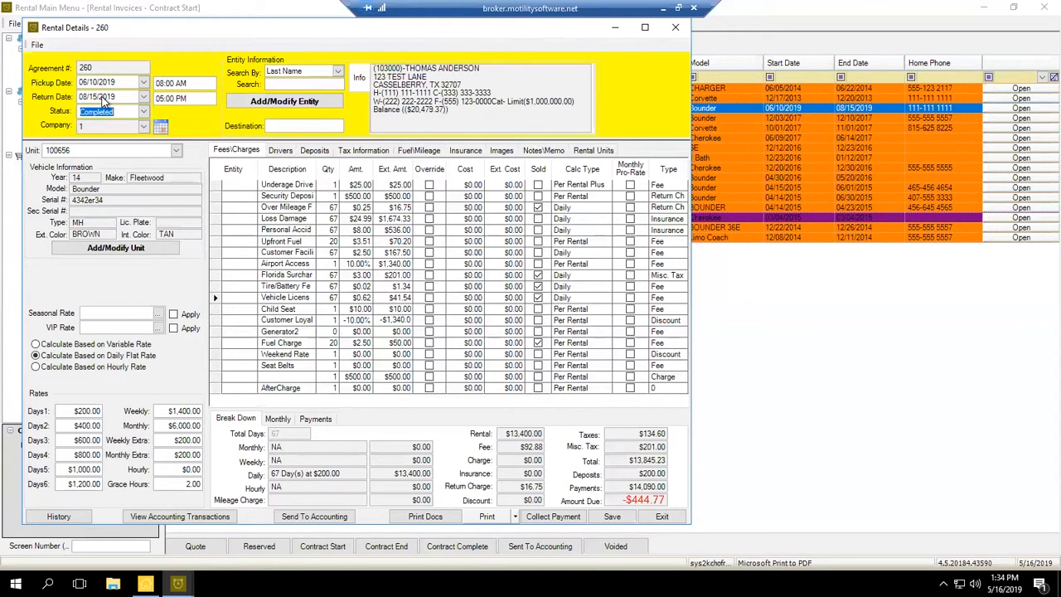
pyautogui.press('Tab')
pyautogui.press('Tab')
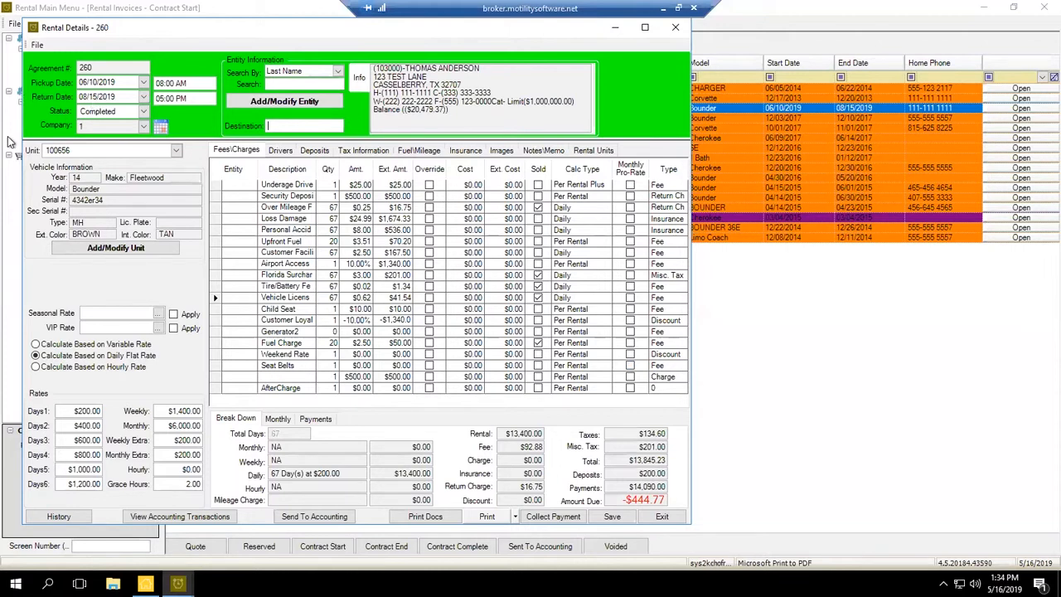
# Look through the available agreement statuses, keeping Completed selected
pyautogui.click(144, 111)
pyautogui.scroll(-1, 148, 101)
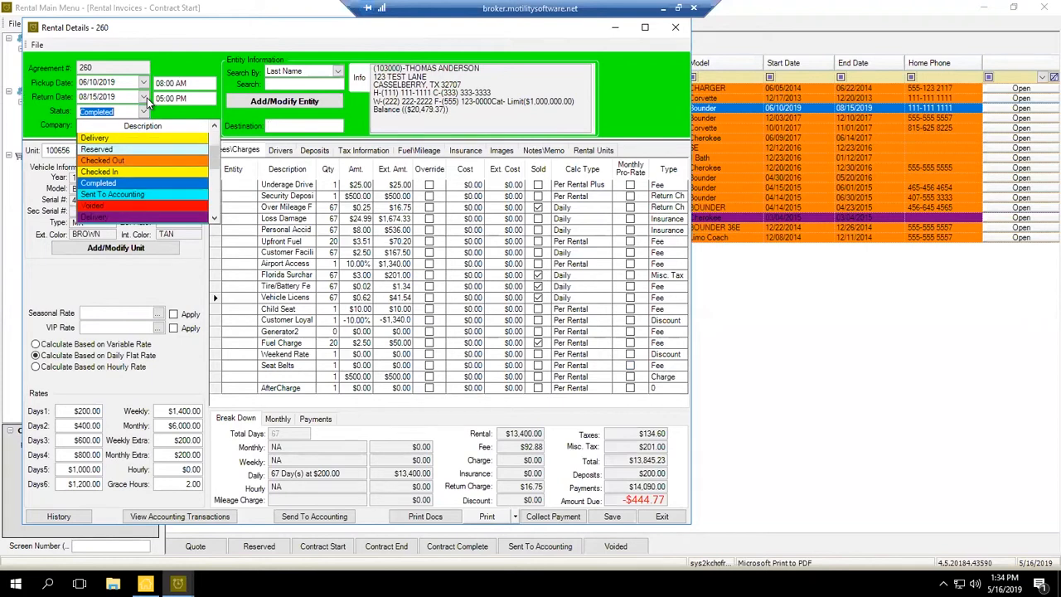
pyautogui.click(147, 100)
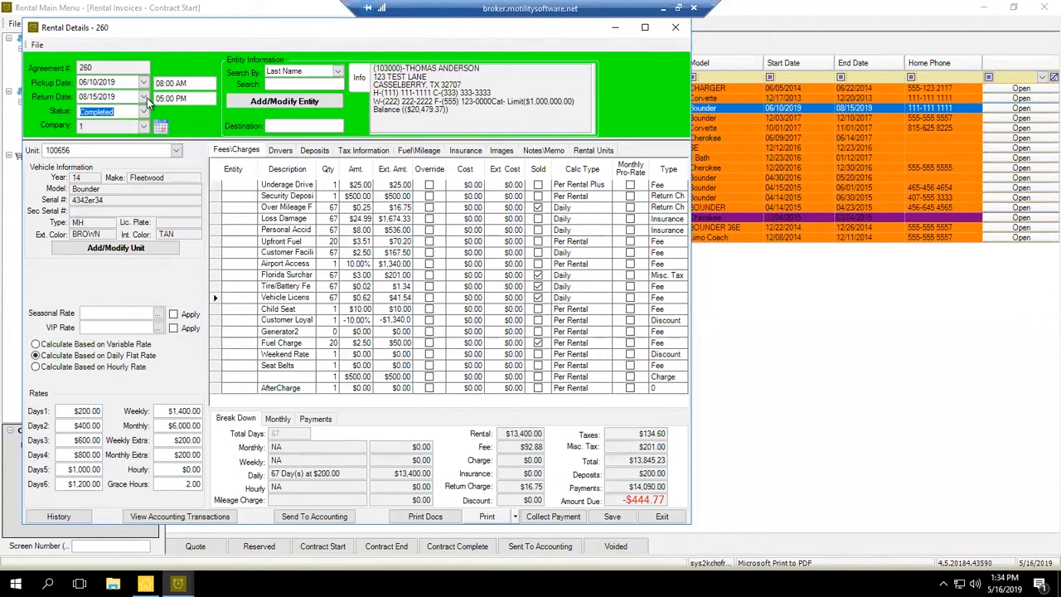
pyautogui.click(144, 109)
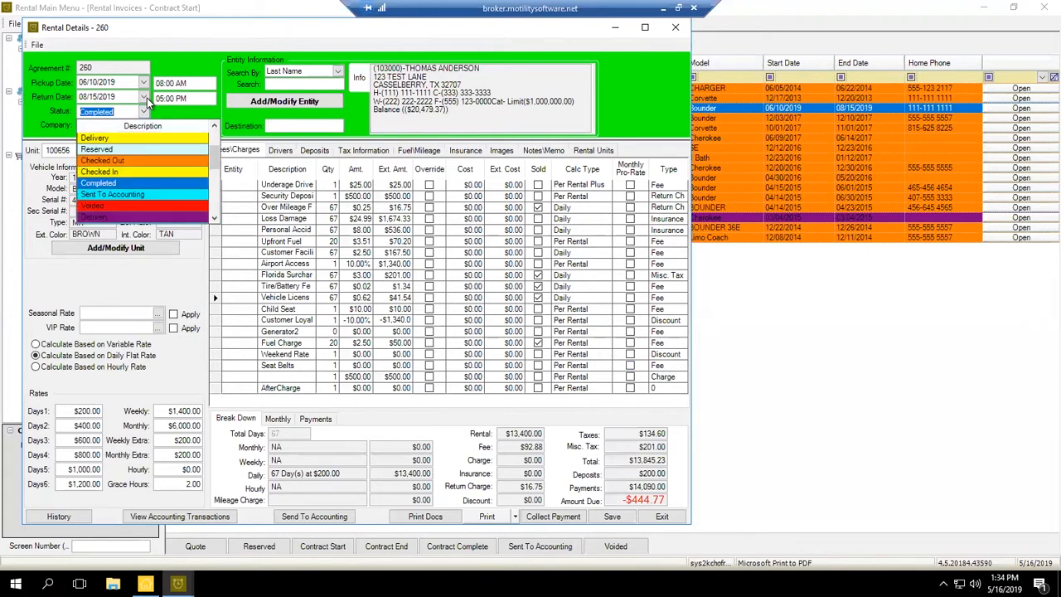
pyautogui.click(196, 100)
pyautogui.click(197, 102)
pyautogui.click(144, 110)
pyautogui.press('Return')
pyautogui.click(177, 98)
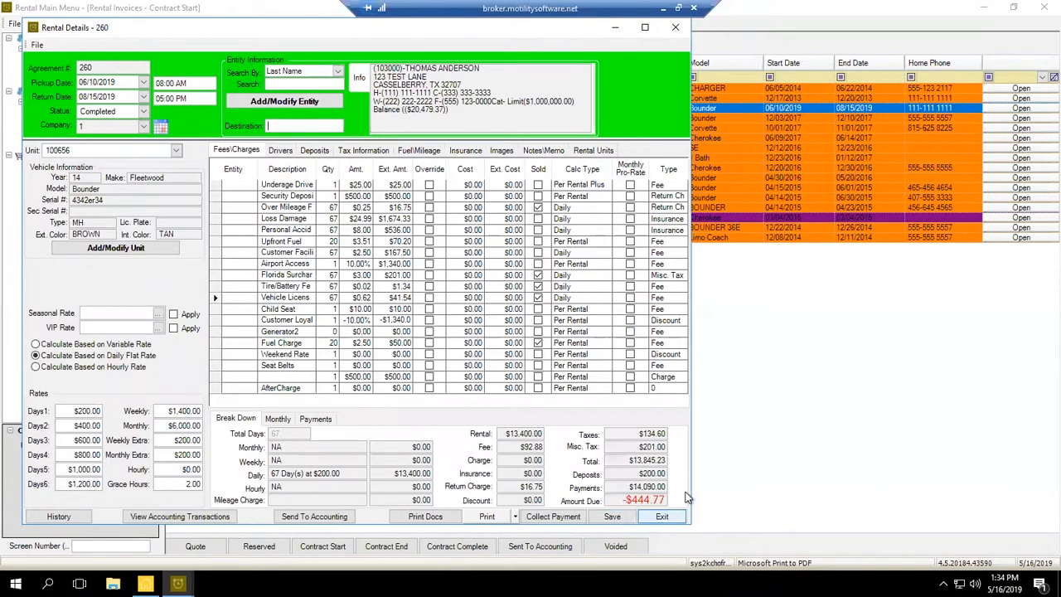
# Refund the $444.77 overpayment to the Discover card and issue the receipt
pyautogui.click(547, 517)
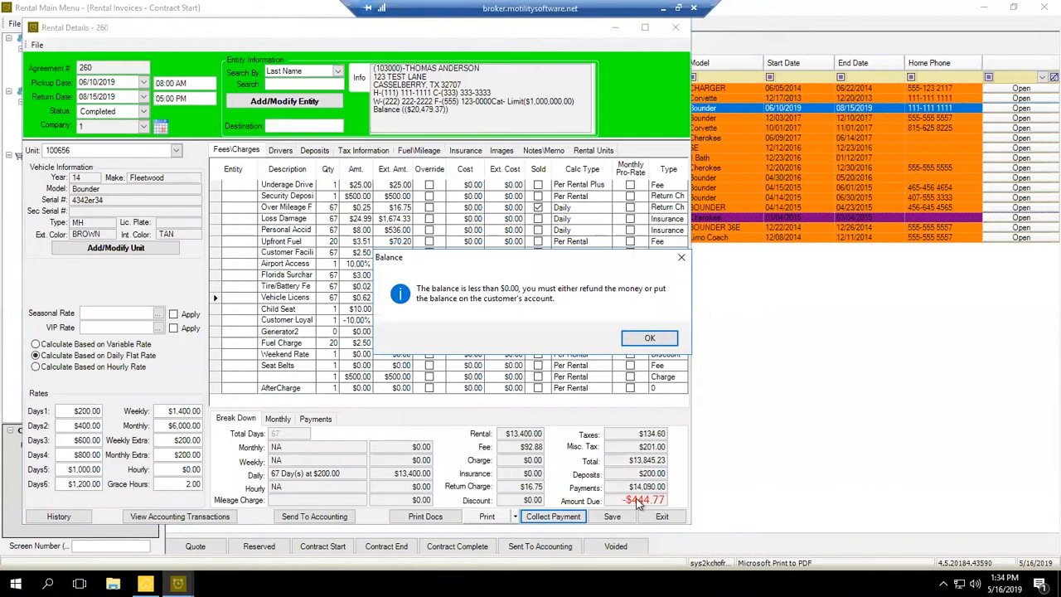
pyautogui.press('Return')
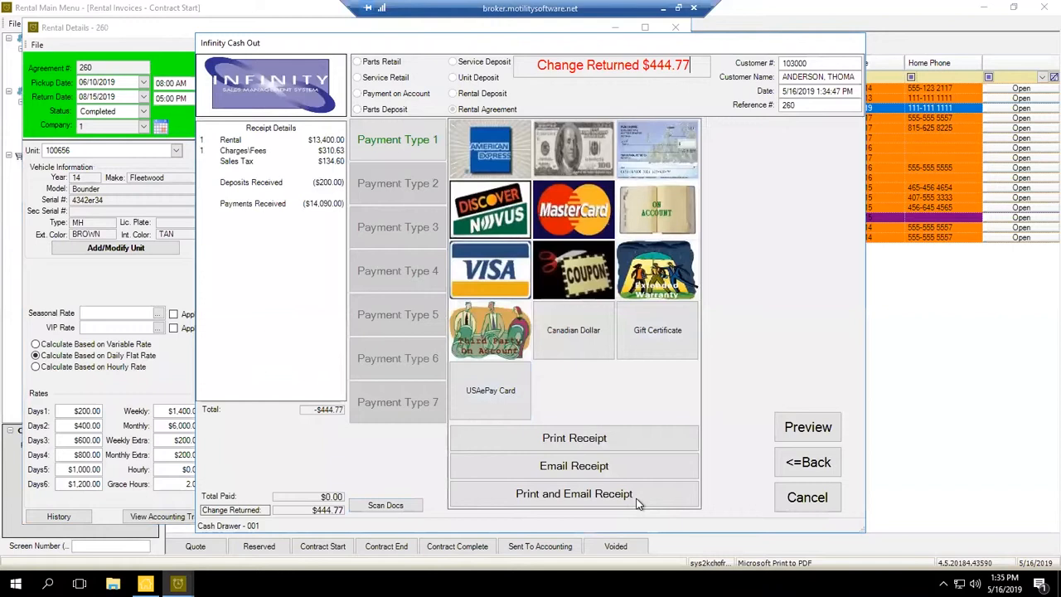
pyautogui.click(490, 210)
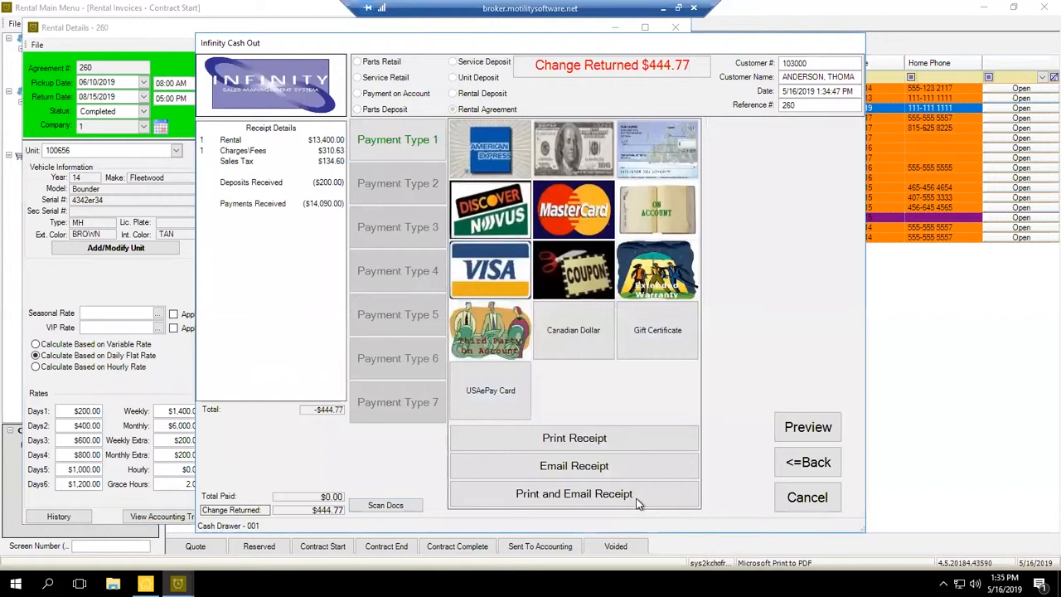
pyautogui.press('Return')
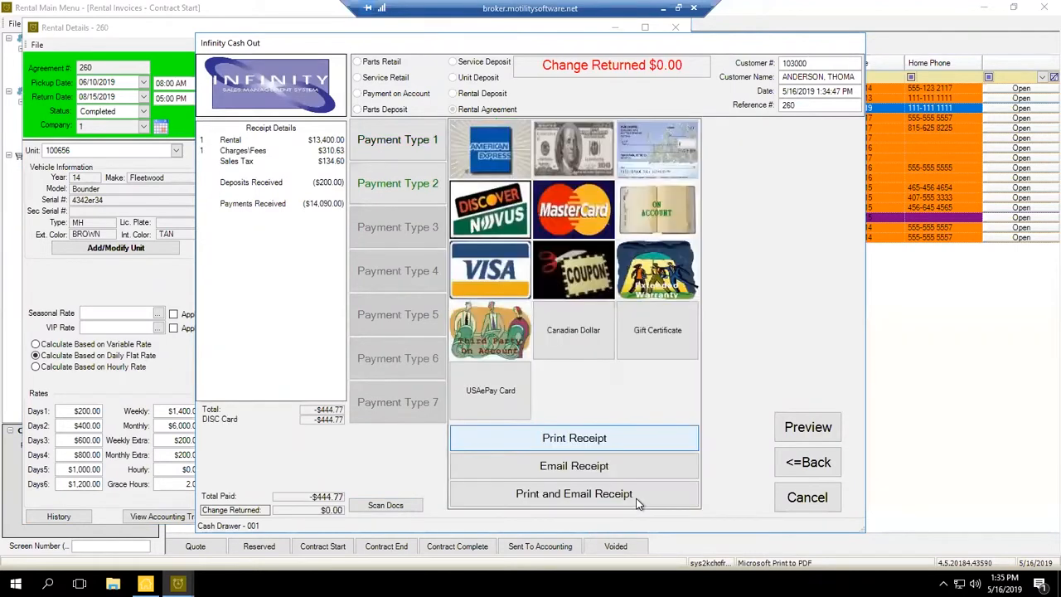
pyautogui.click(636, 496)
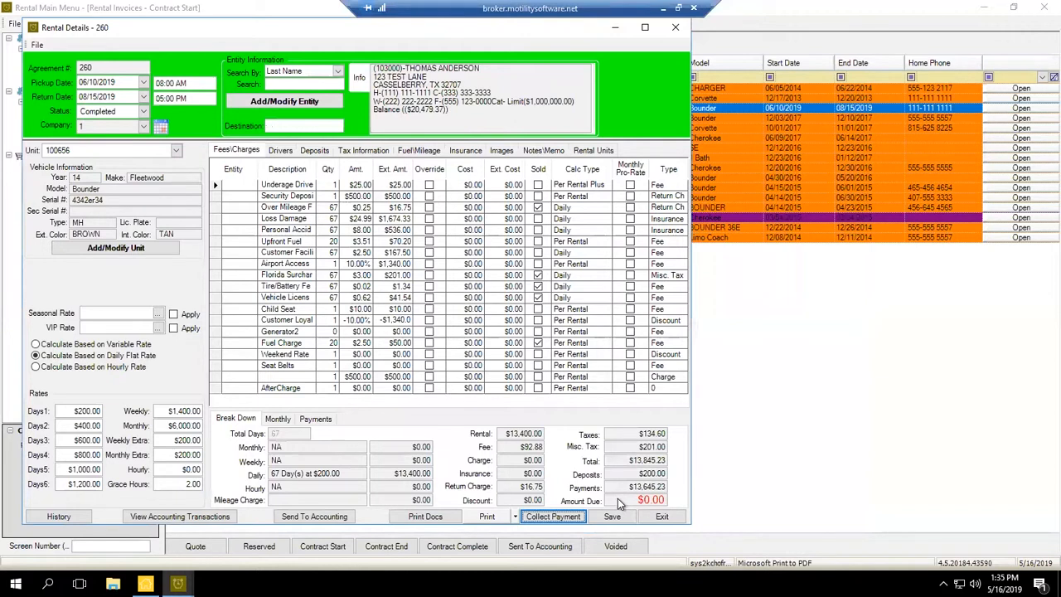
# Change the rental agreement's status to Sent To Accounting
pyautogui.click(143, 111)
pyautogui.press('Down')
pyautogui.press('Return')
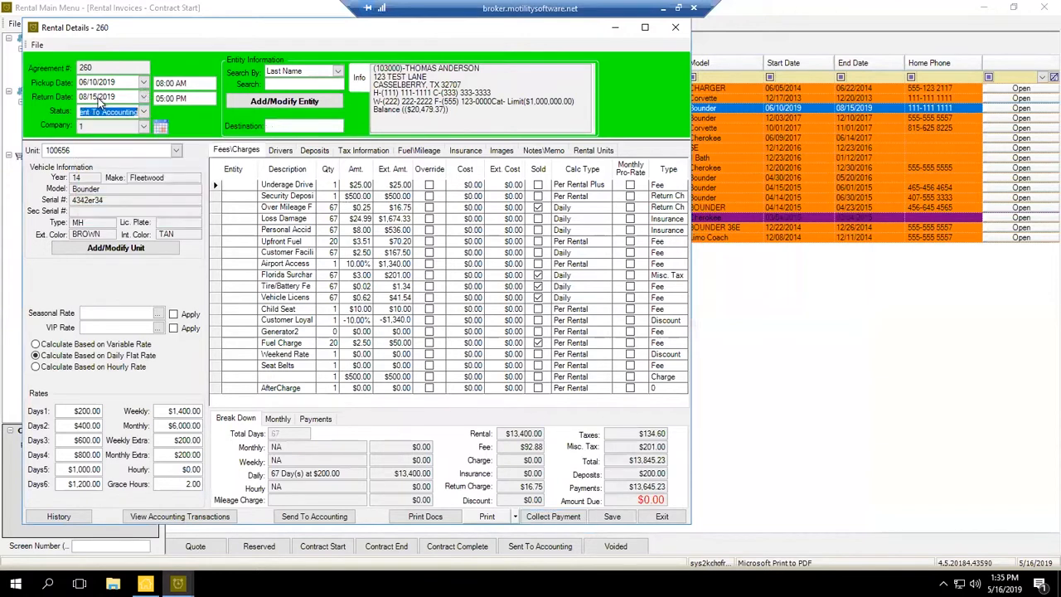
# Send the rental agreement to accounting using the RENTAL PRESETS account summary template
pyautogui.press('Tab')
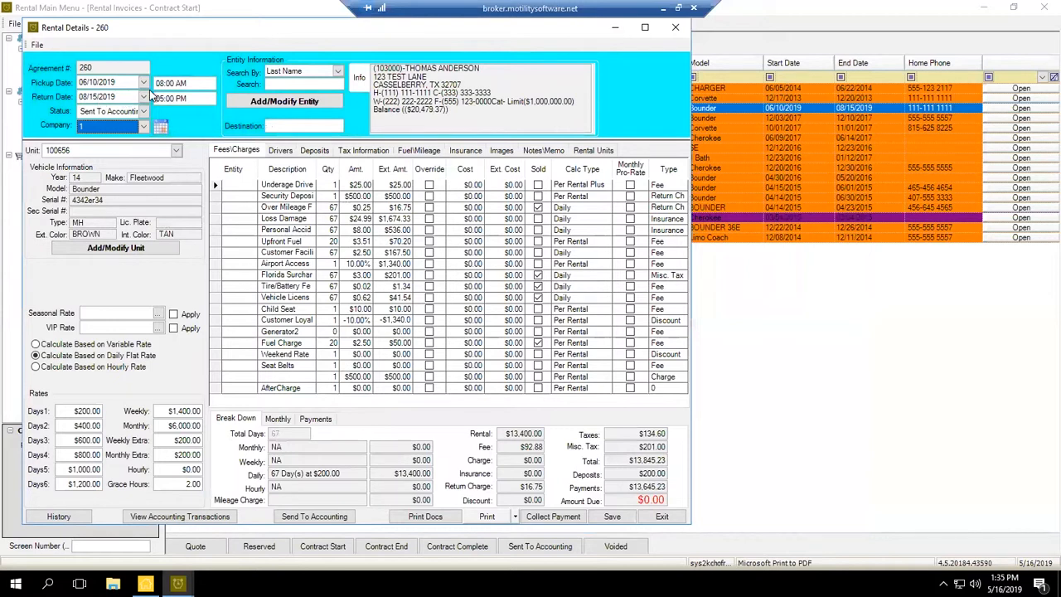
pyautogui.click(621, 501)
pyautogui.moveTo(622, 501); pyautogui.dragTo(631, 499)
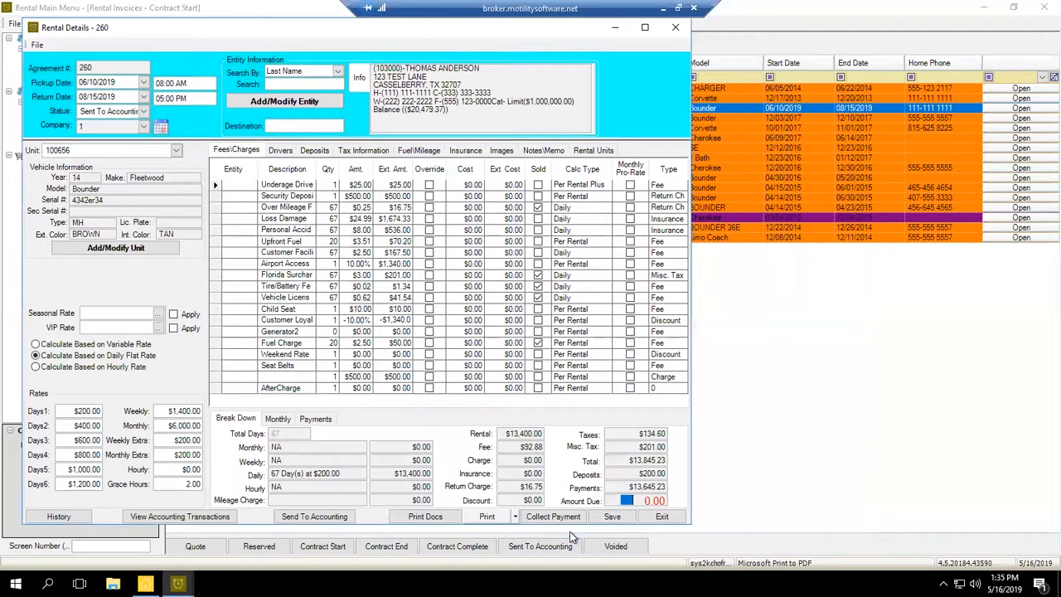
pyautogui.click(323, 518)
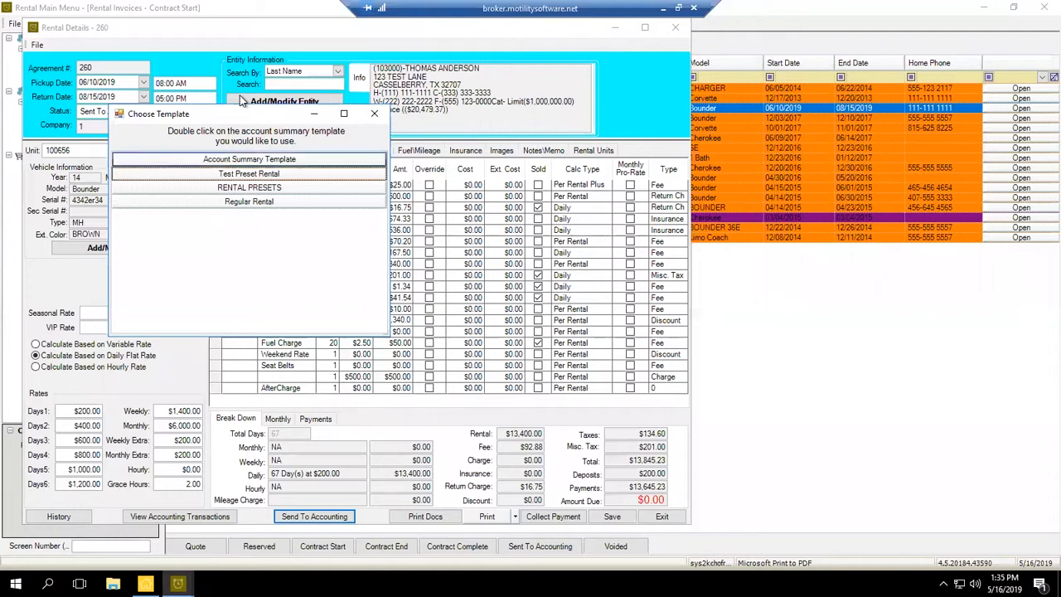
pyautogui.press('Tab')
pyautogui.press('Down')
pyautogui.press('Down')
pyautogui.press('Up')
pyautogui.press('Up')
pyautogui.press('Down')
pyautogui.press('Down')
pyautogui.press('Up')
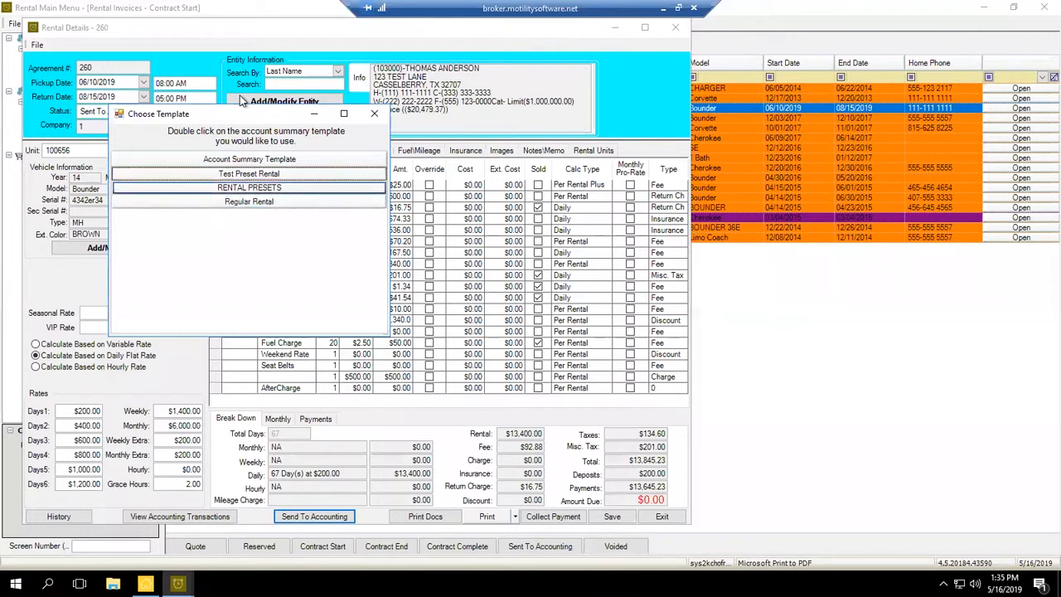
pyautogui.press('Return')
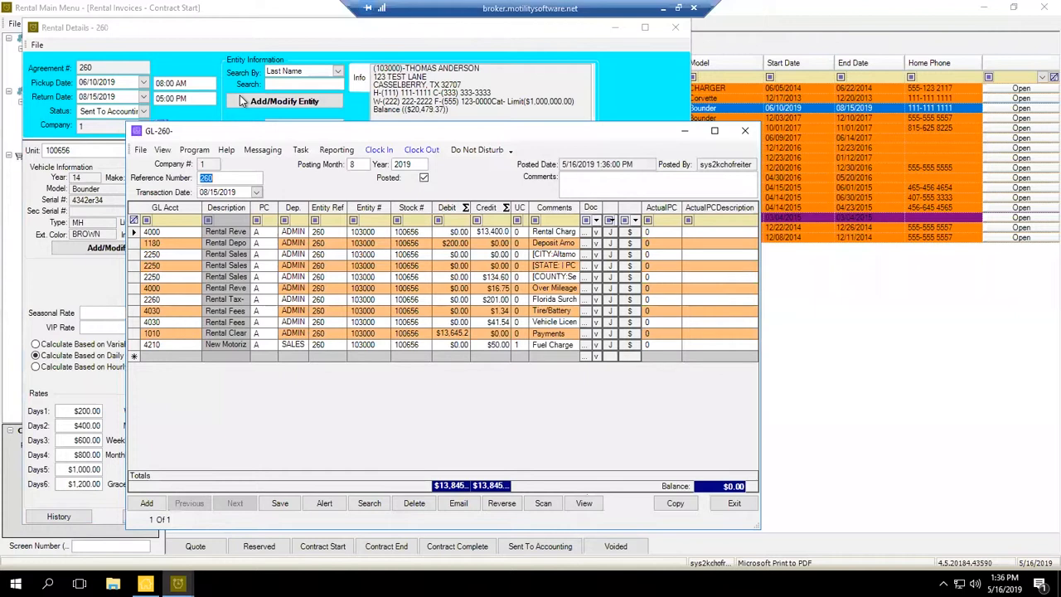
# Examine the debits and comments of the posted general ledger entry, widen the Description column to read the accounts, and close it
pyautogui.click(451, 243)
pyautogui.click(451, 333)
pyautogui.click(554, 277)
pyautogui.click(567, 345)
pyautogui.click(554, 254)
pyautogui.click(555, 244)
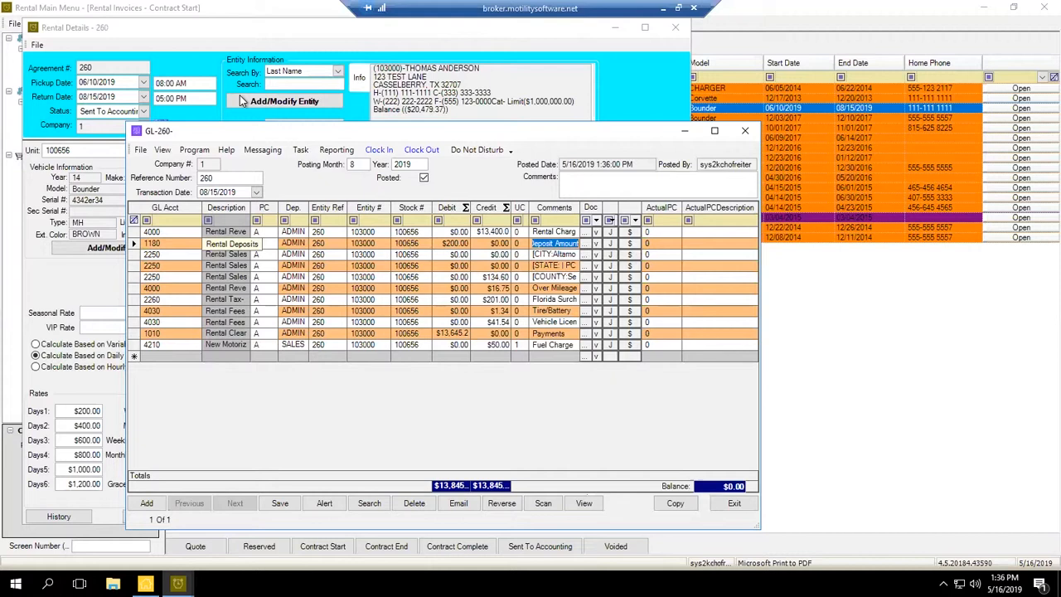
pyautogui.moveTo(250, 209); pyautogui.dragTo(288, 208)
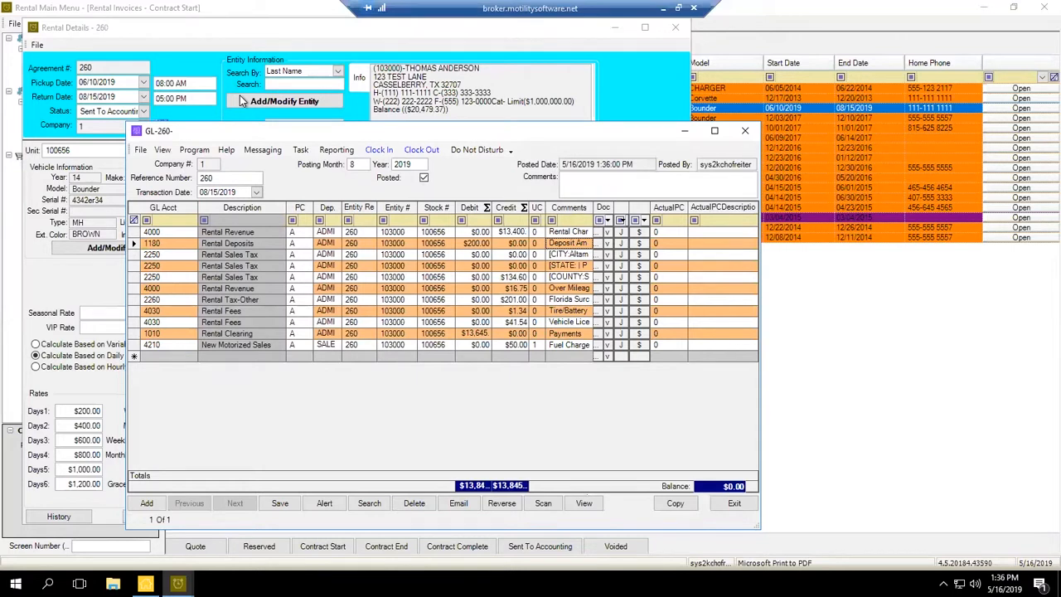
pyautogui.click(746, 131)
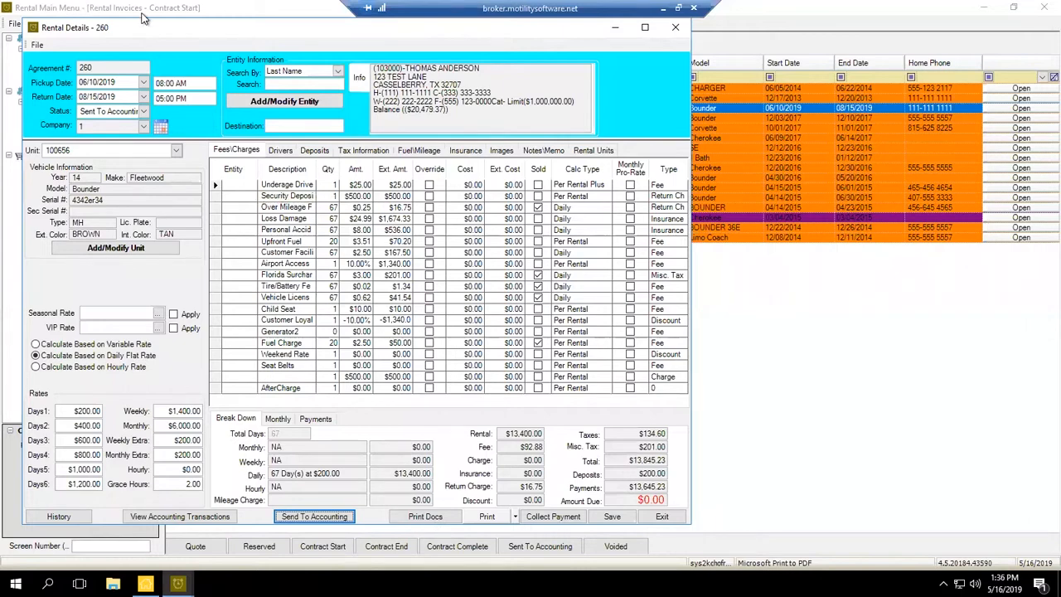
# Close the rental agreement's details and select the next agreement below it in the Contract Start list
pyautogui.moveTo(145, 24); pyautogui.dragTo(193, 40)
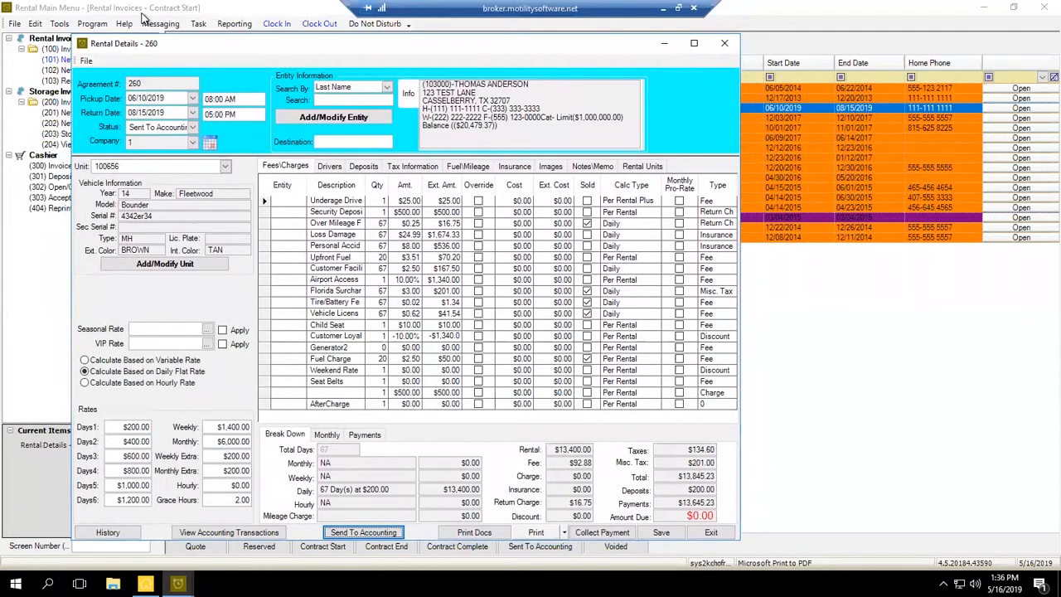
pyautogui.click(725, 43)
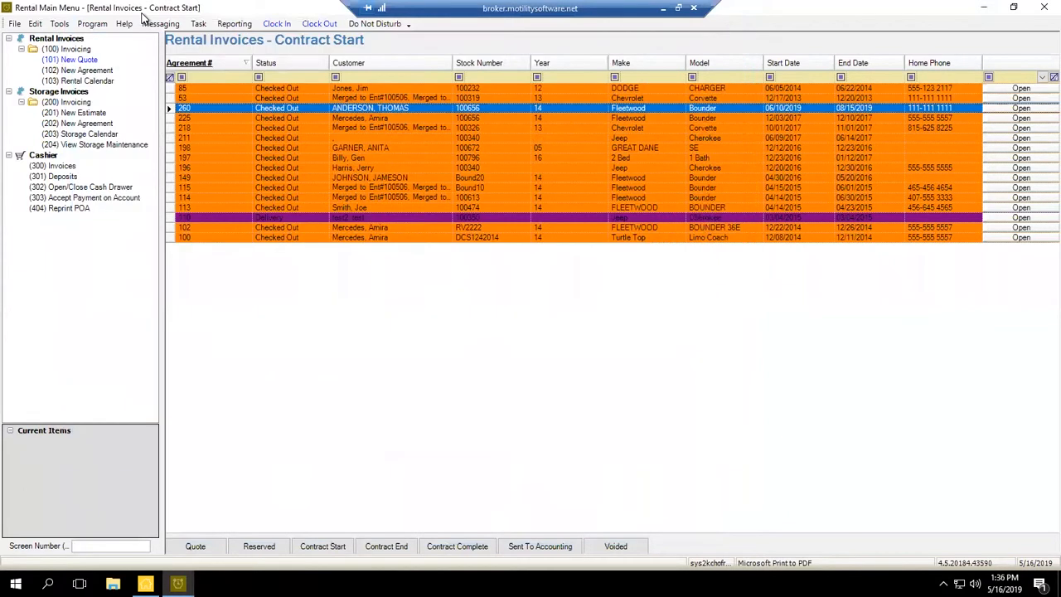
pyautogui.press('Down')
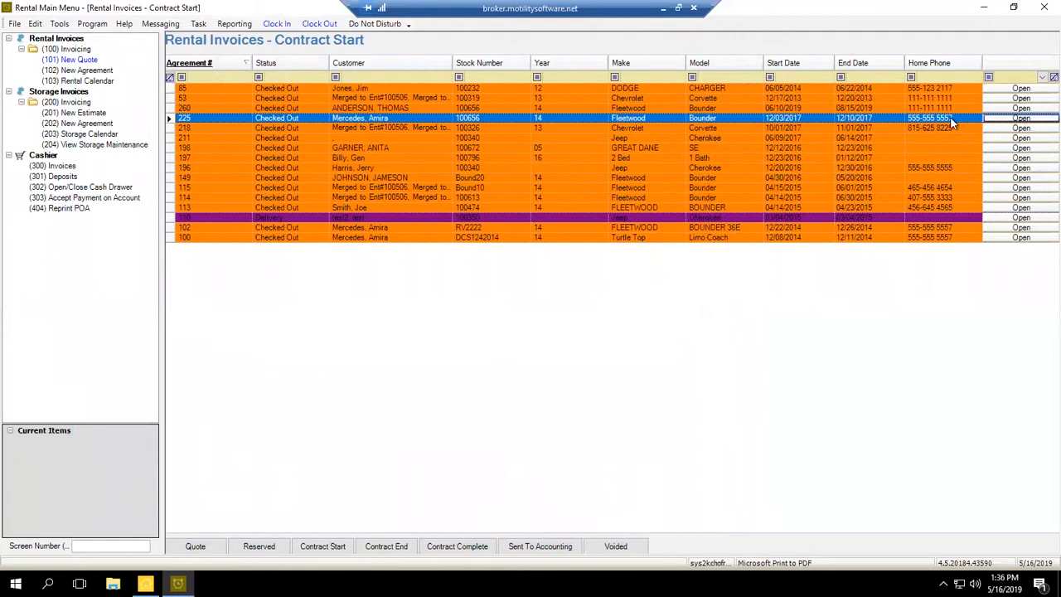
# Open the rental fee setup, examine the Security Deposit's default amount, and close the setup without editing it
pyautogui.click(58, 24)
pyautogui.moveTo(35, 25)
pyautogui.moveTo(83, 54)
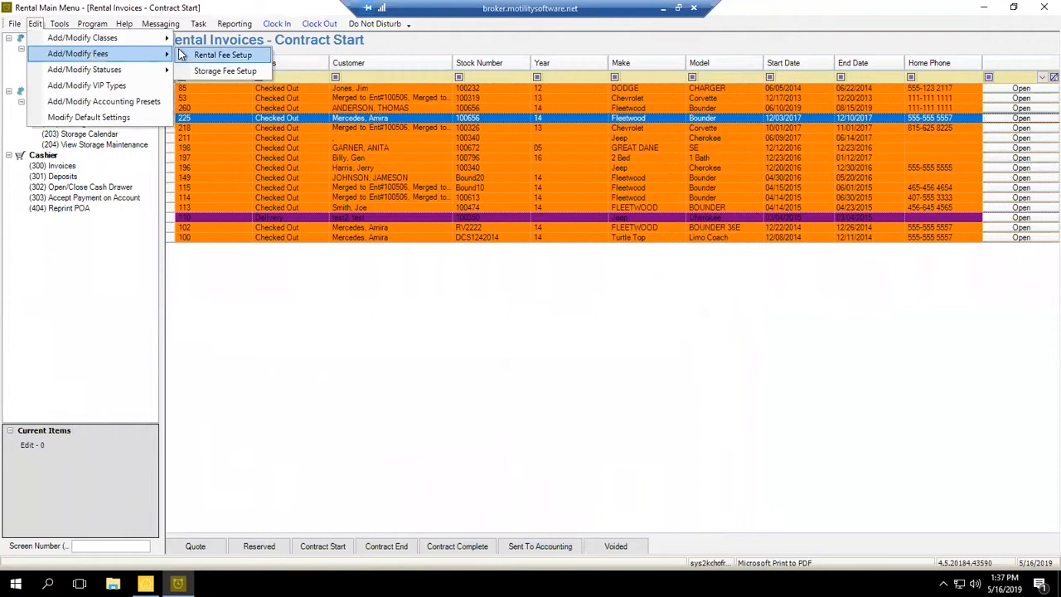
pyautogui.click(182, 55)
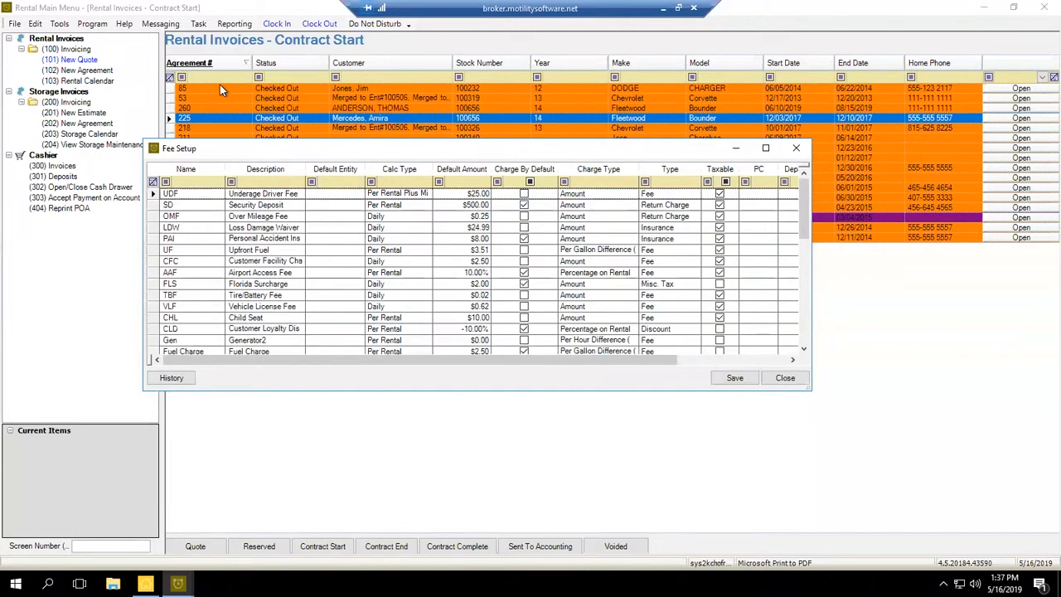
pyautogui.click(467, 205)
pyautogui.click(466, 205)
pyautogui.moveTo(455, 205); pyautogui.dragTo(490, 204)
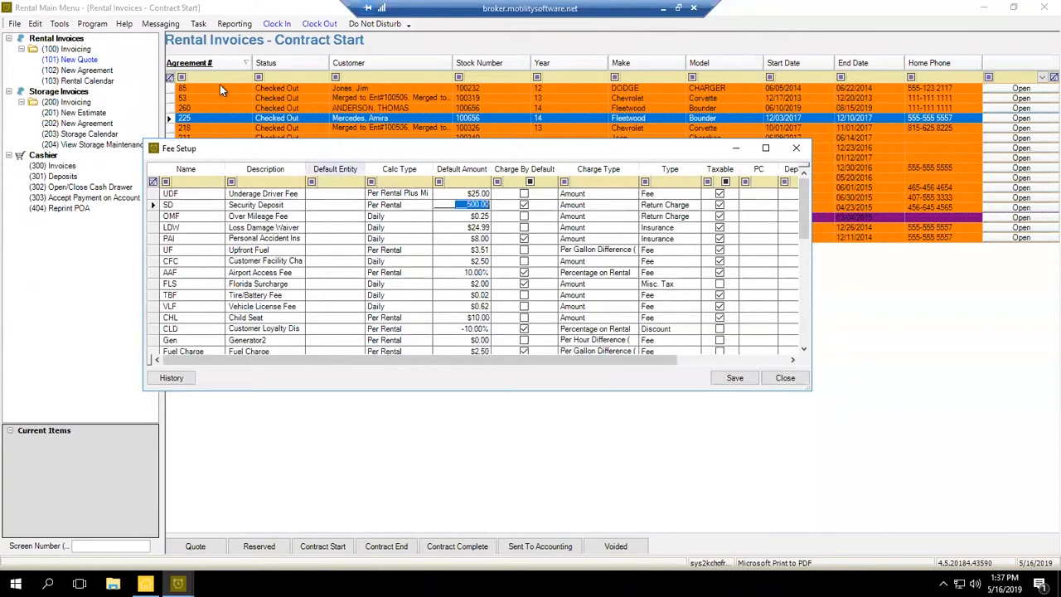
pyautogui.click(467, 204)
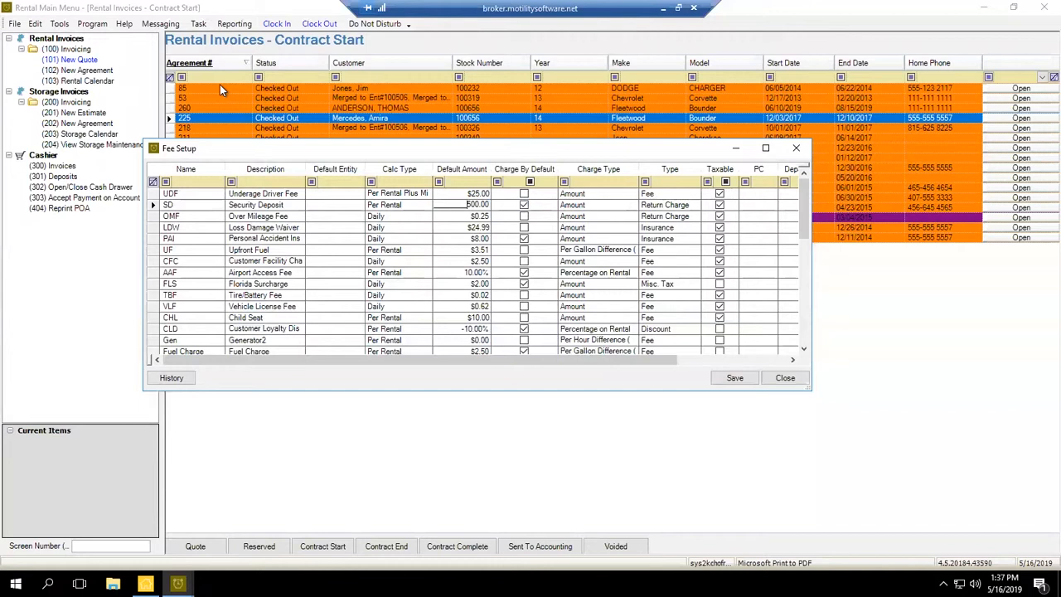
pyautogui.moveTo(531, 360)
pyautogui.mouseDown()
pyautogui.moveTo(641, 360)
pyautogui.moveTo(530, 359)
pyautogui.mouseUp()
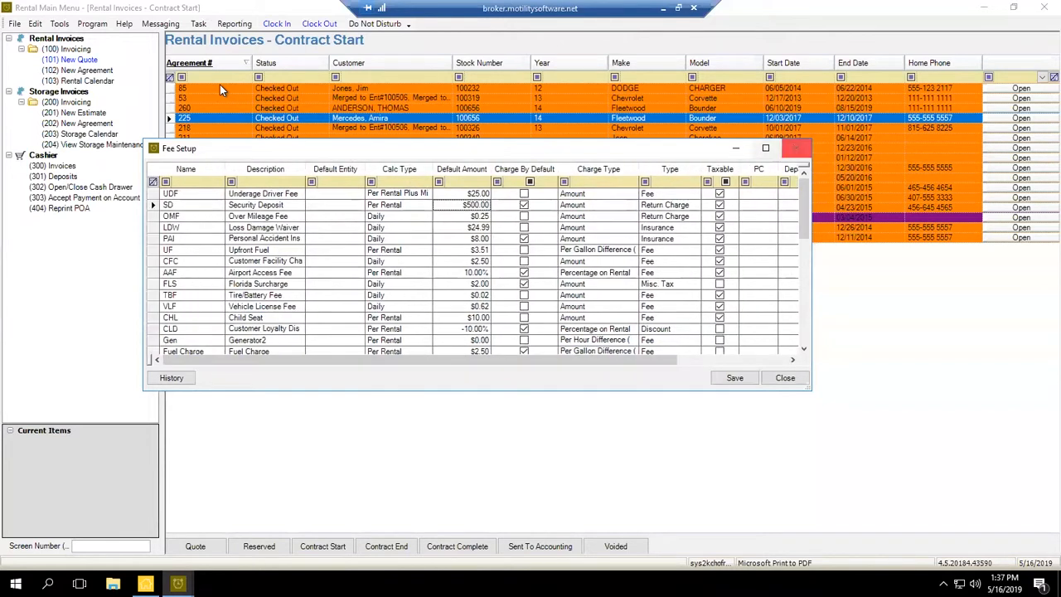
pyautogui.click(796, 148)
# Open the rental classes setup and examine the daily, weekly, monthly, fuel and mileage rates per rental class
pyautogui.click(35, 23)
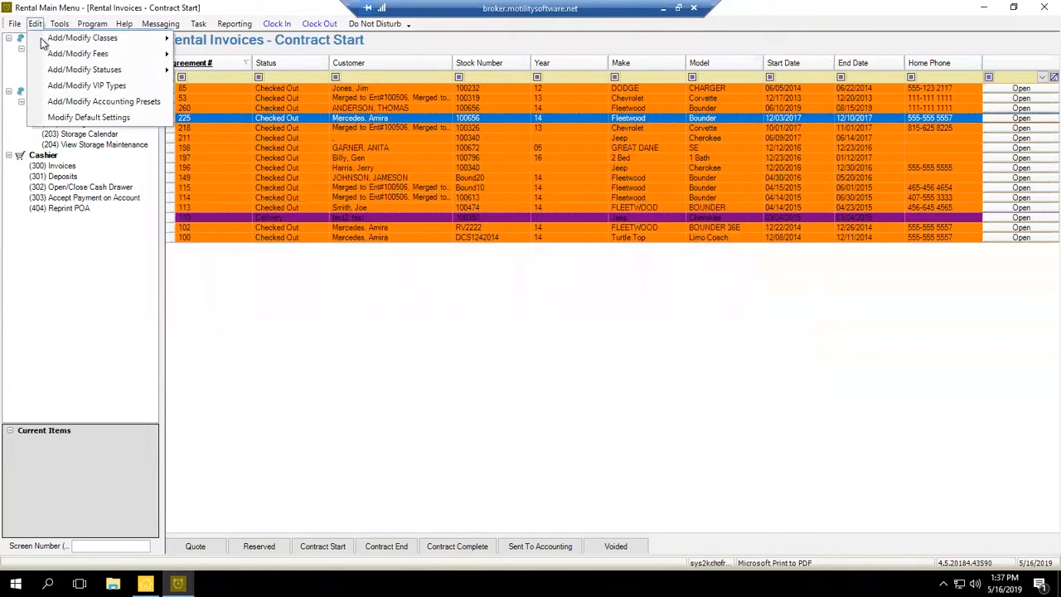
pyautogui.moveTo(94, 40)
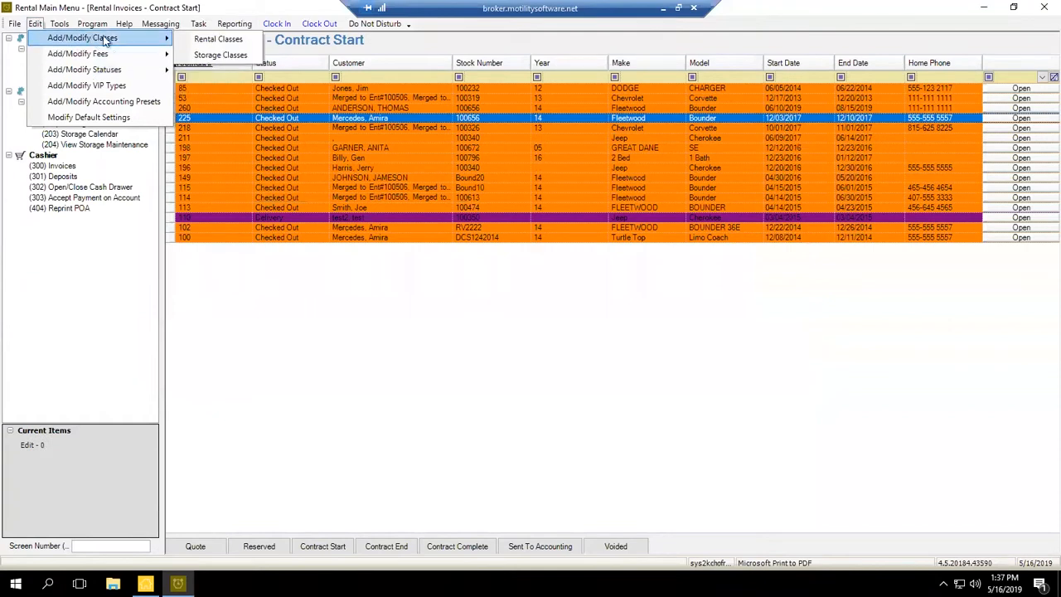
pyautogui.click(199, 39)
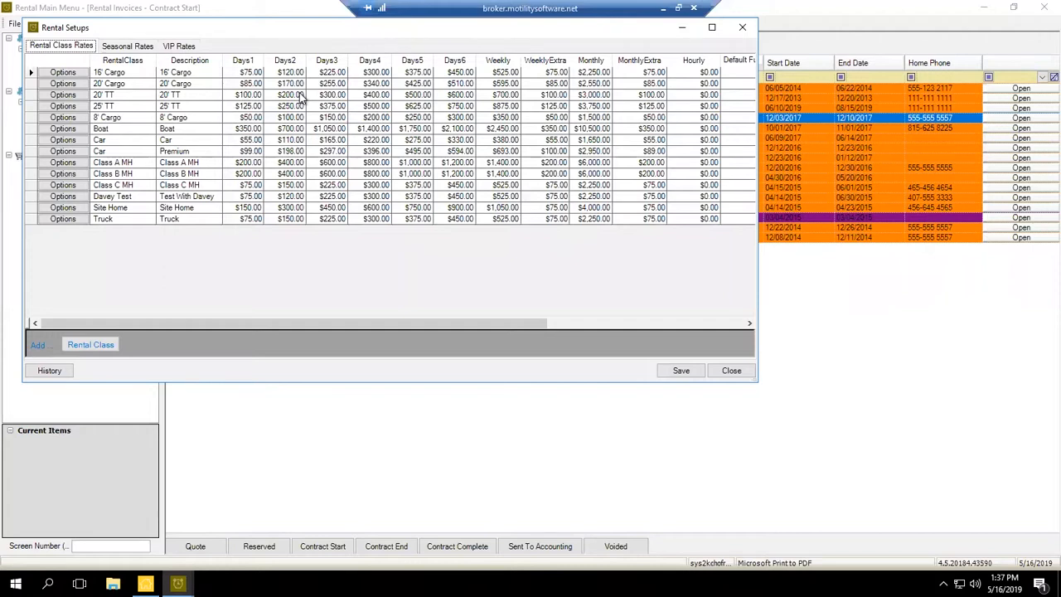
pyautogui.moveTo(489, 27); pyautogui.dragTo(553, 49)
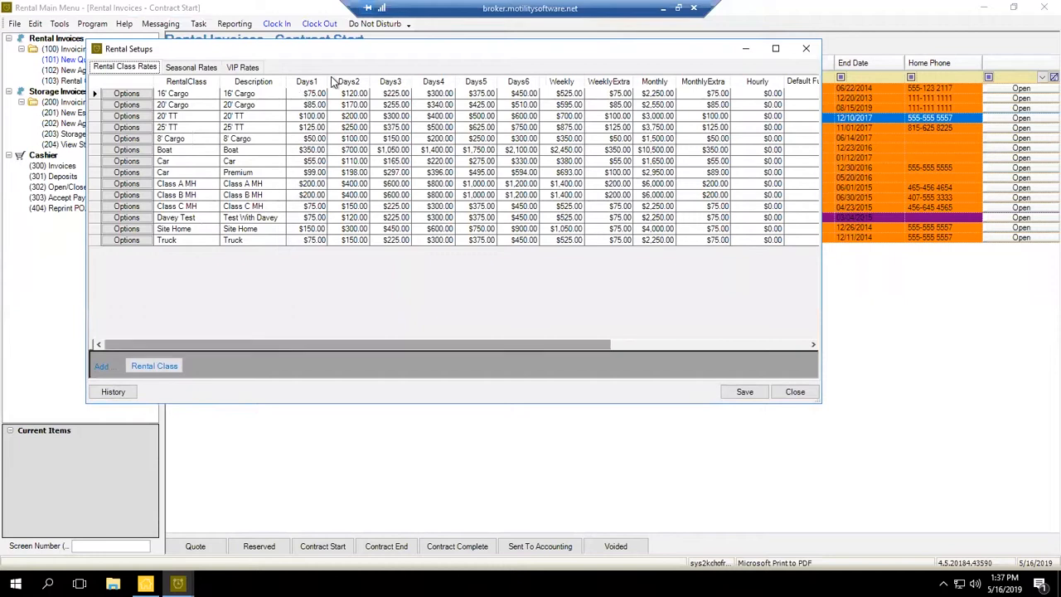
pyautogui.hscroll(6, 332, 81)
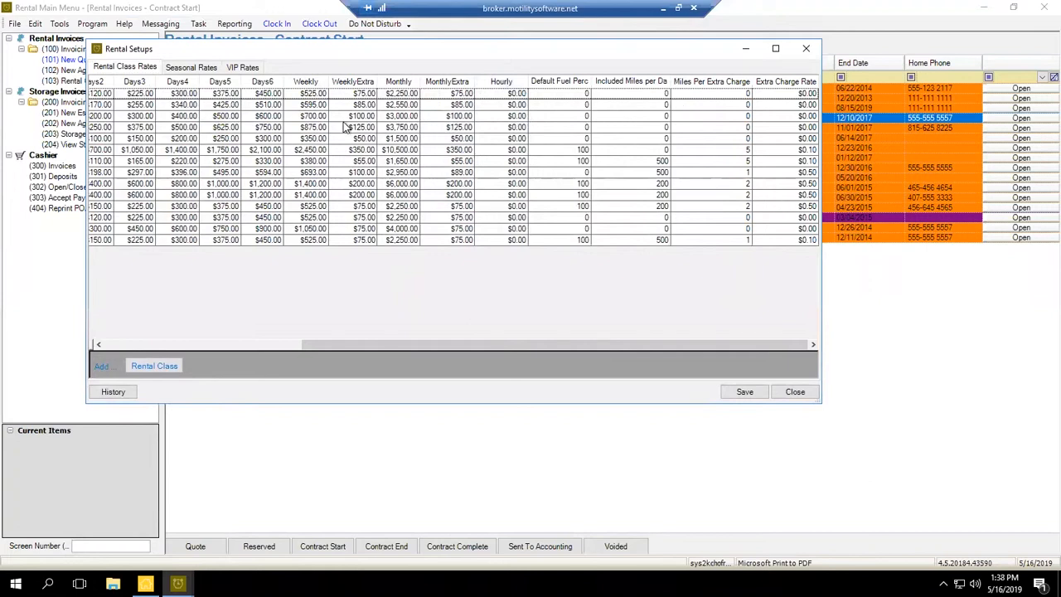
pyautogui.hscroll(-6, 346, 126)
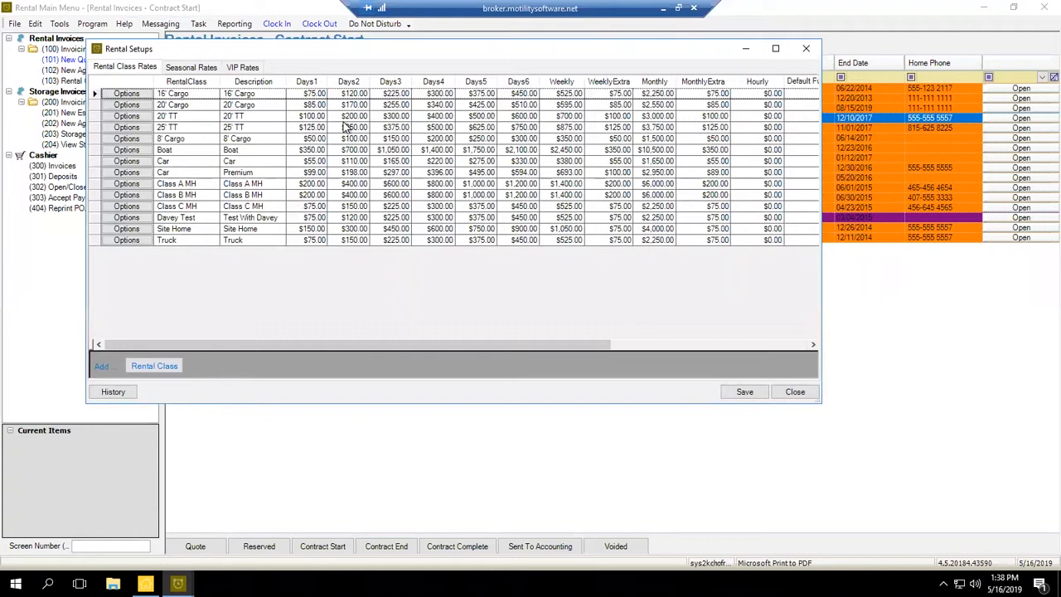
pyautogui.hscroll(6, 347, 126)
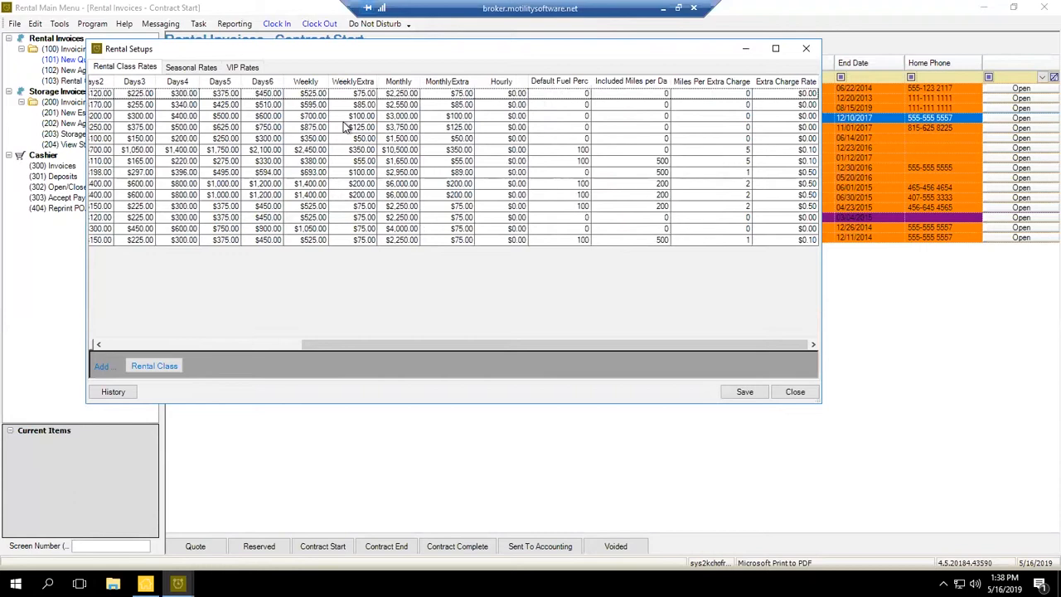
pyautogui.moveTo(346, 344); pyautogui.dragTo(95, 52)
# Examine the seasonal rates in the rental setup
pyautogui.click(96, 50)
pyautogui.click(171, 49)
pyautogui.click(188, 69)
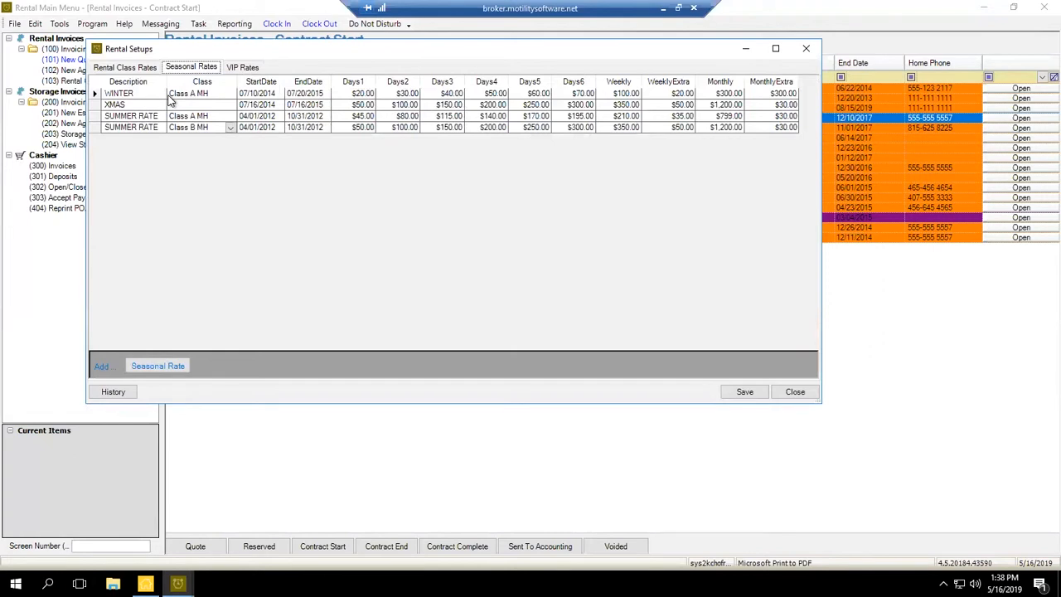
pyautogui.click(262, 94)
# Examine the VIP rates and the available VIP types, and close the rental setup
pyautogui.click(259, 71)
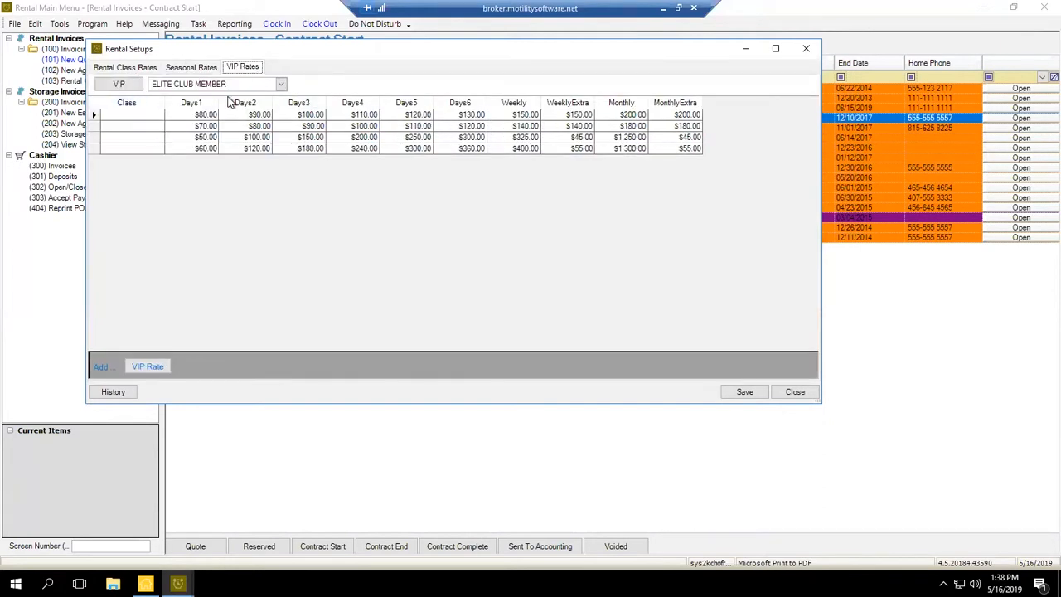
pyautogui.click(269, 84)
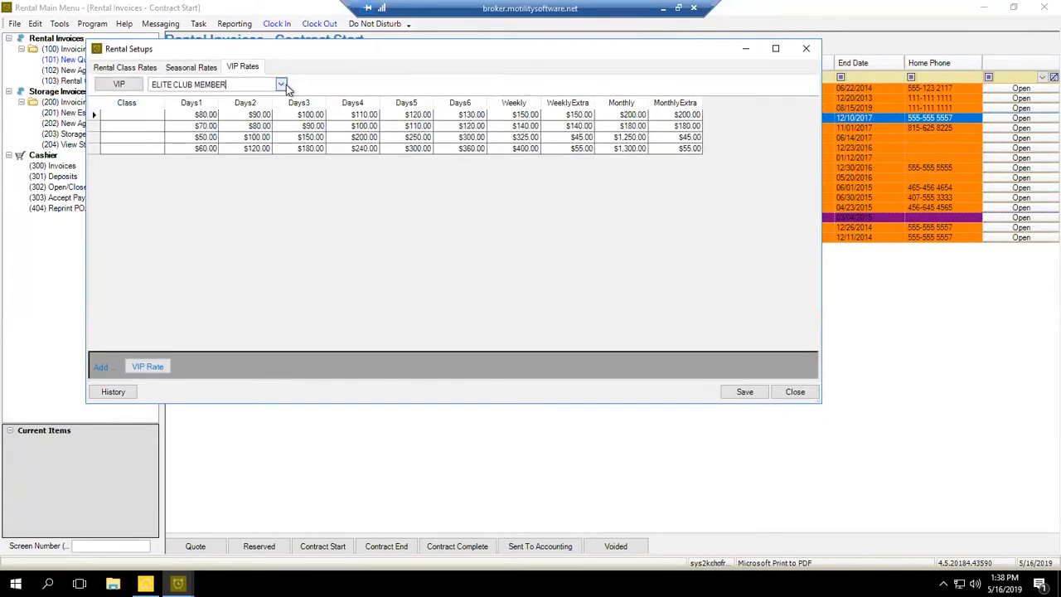
pyautogui.click(283, 84)
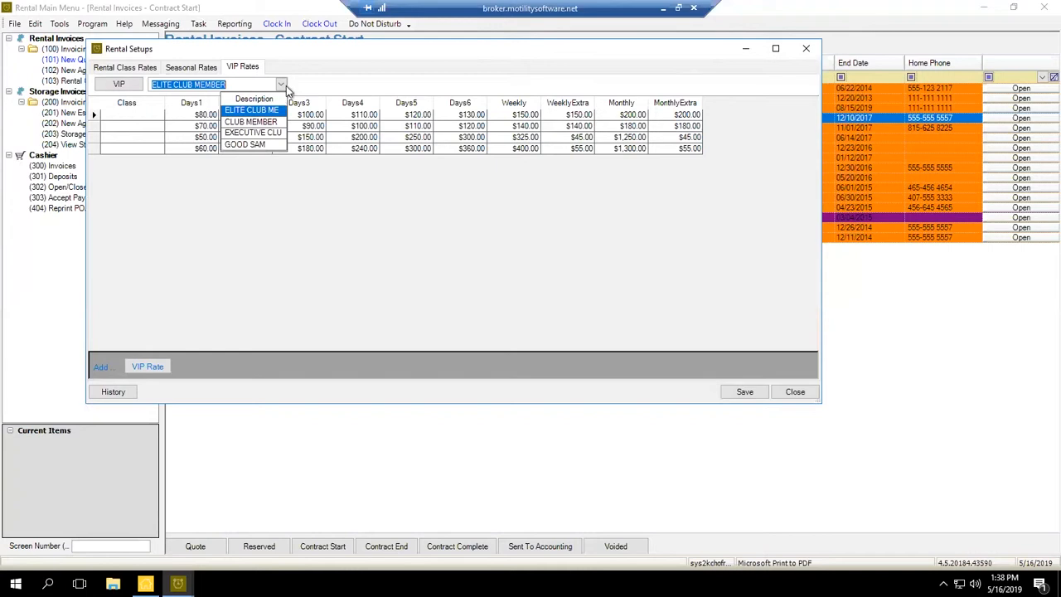
pyautogui.click(297, 80)
pyautogui.moveTo(414, 49); pyautogui.dragTo(389, 51)
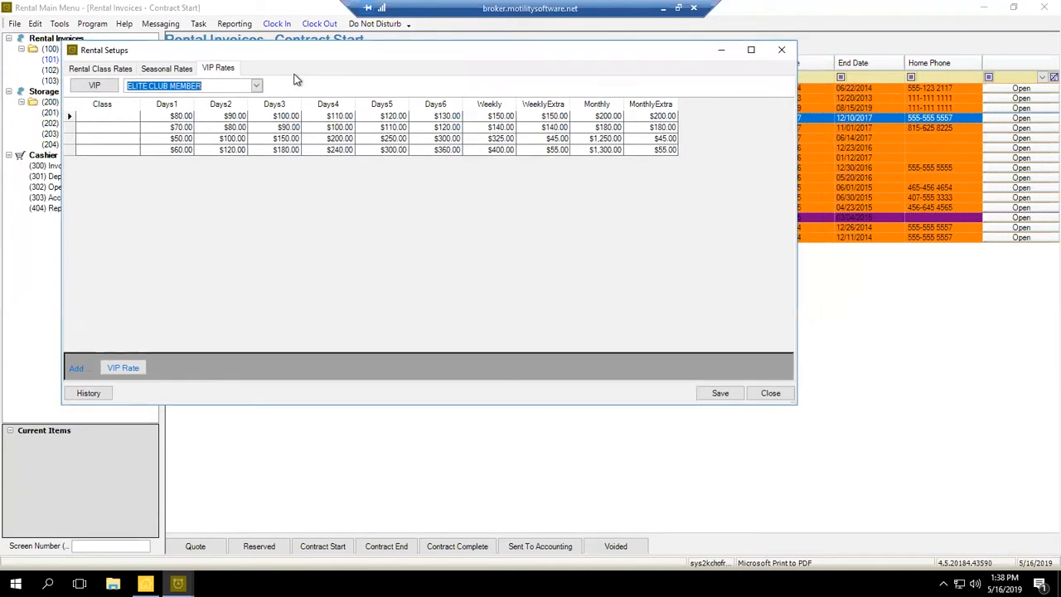
pyautogui.click(782, 50)
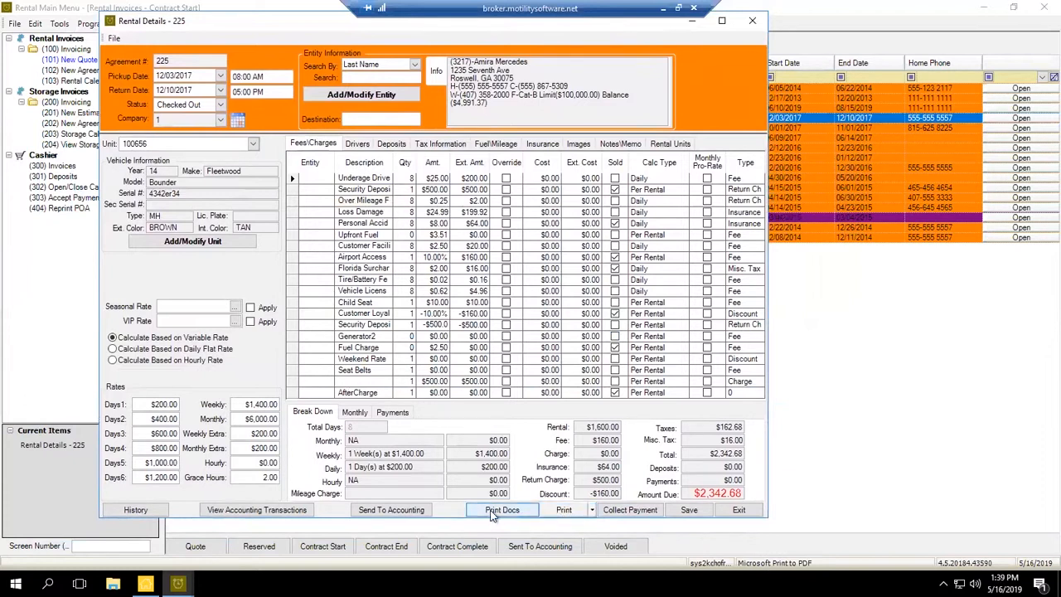
# Open the document selection for printing the agreement's forms and close it again
pyautogui.click(527, 512)
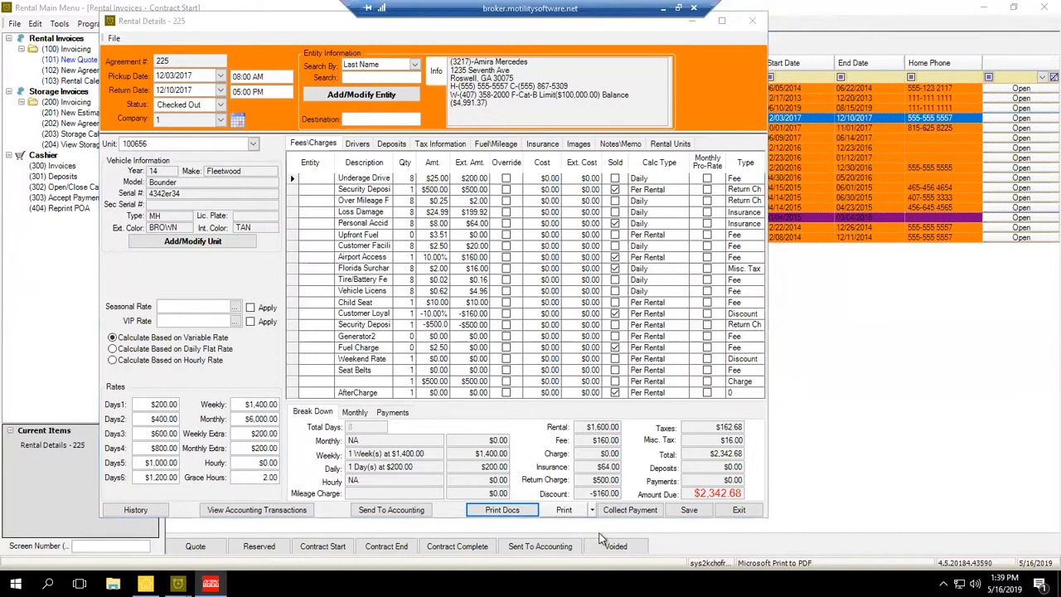
pyautogui.click(506, 510)
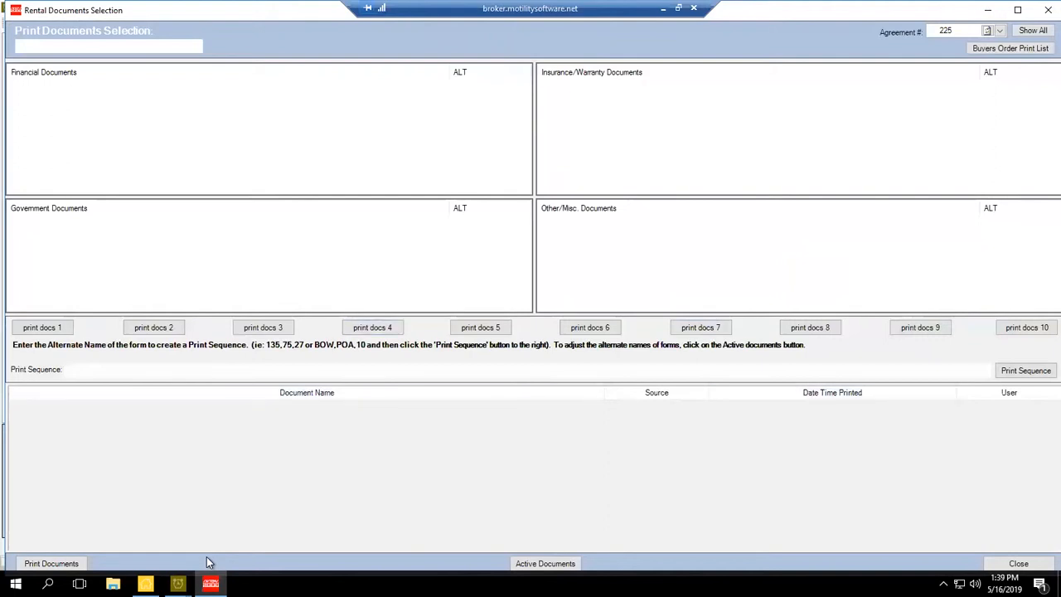
pyautogui.click(1048, 10)
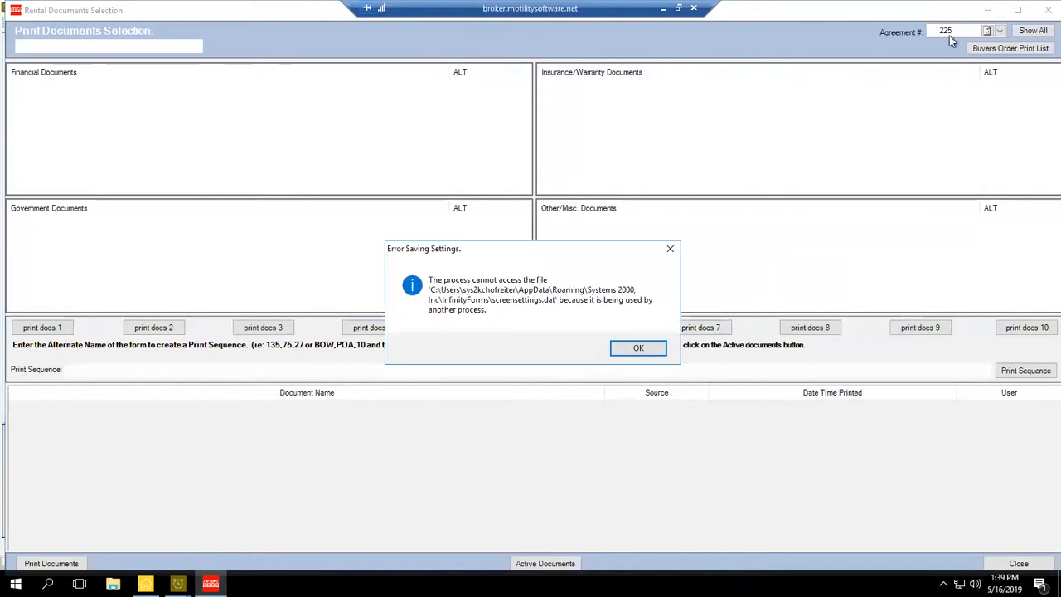
pyautogui.click(649, 352)
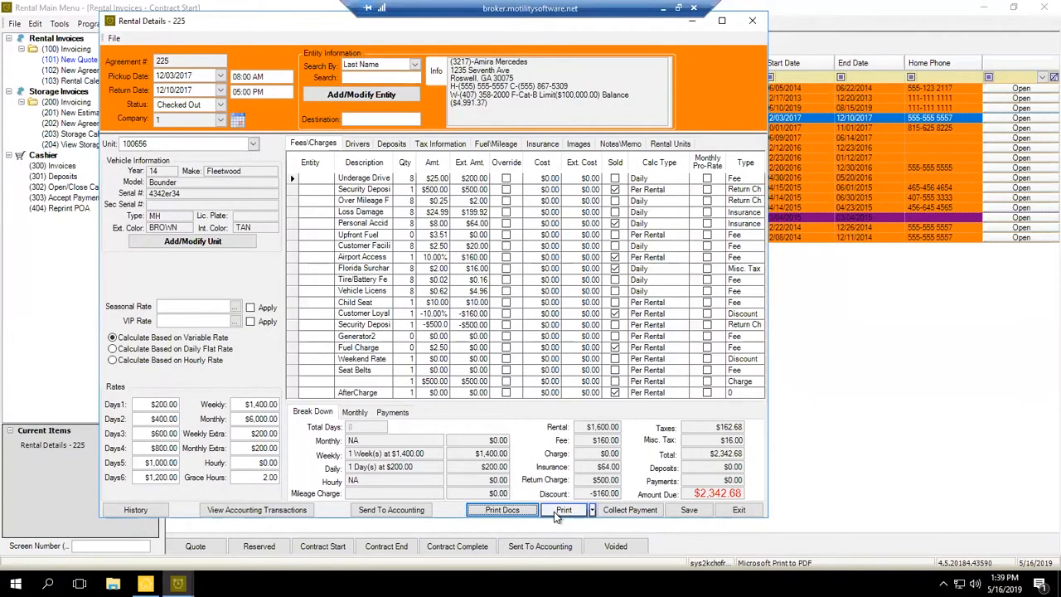
# Preview the printout of the checked-out rental agreement
pyautogui.click(594, 511)
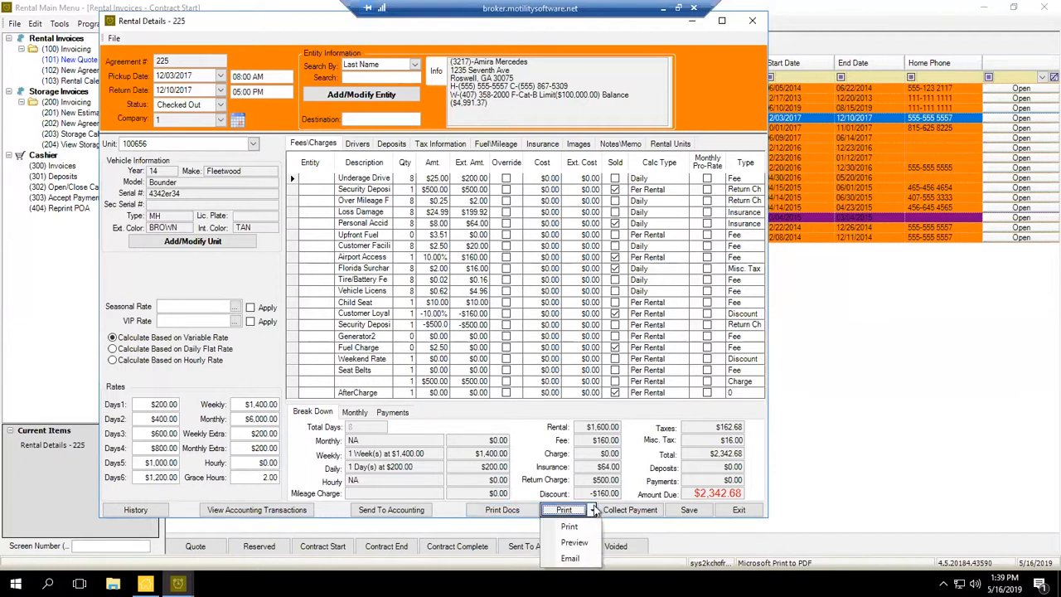
pyautogui.click(576, 543)
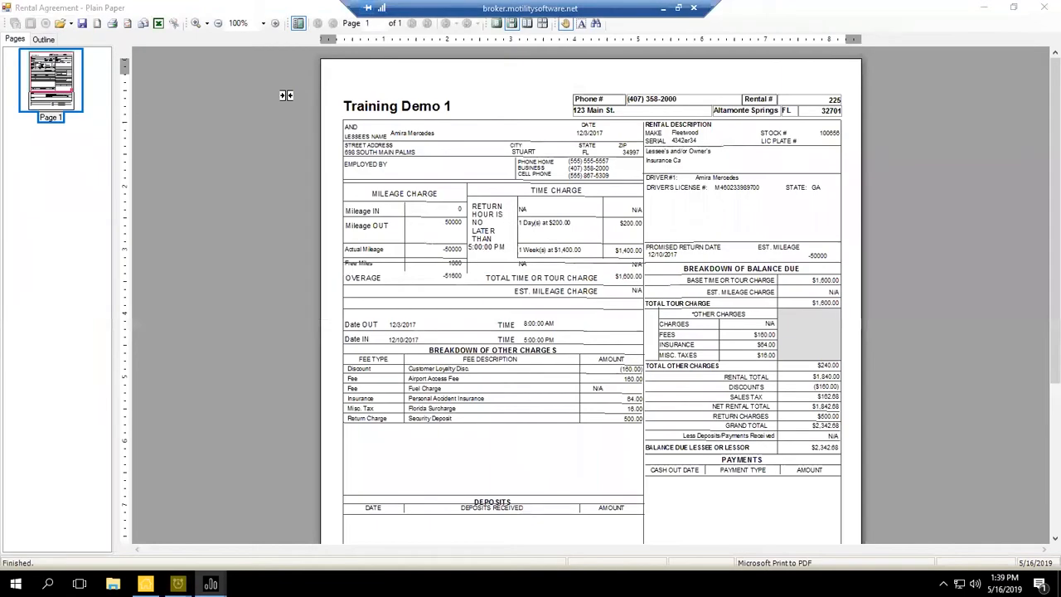
# Examine the printed agreement's rental details, charge and balance breakdowns, deposits, payments, disclaimers and signature lines, and close the preview
pyautogui.scroll(-5, 286, 95)
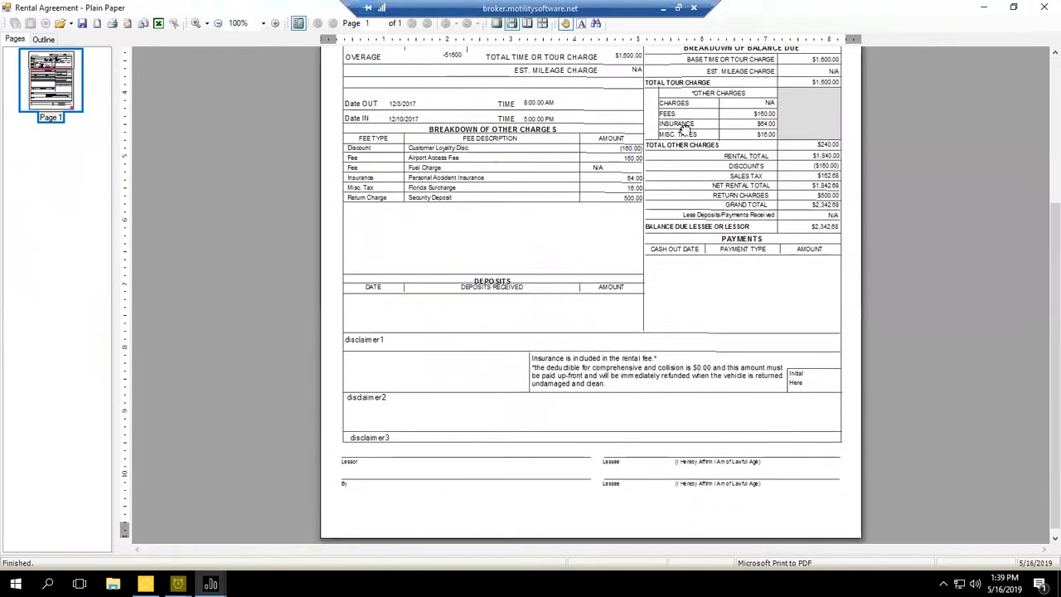
pyautogui.scroll(5, 693, 495)
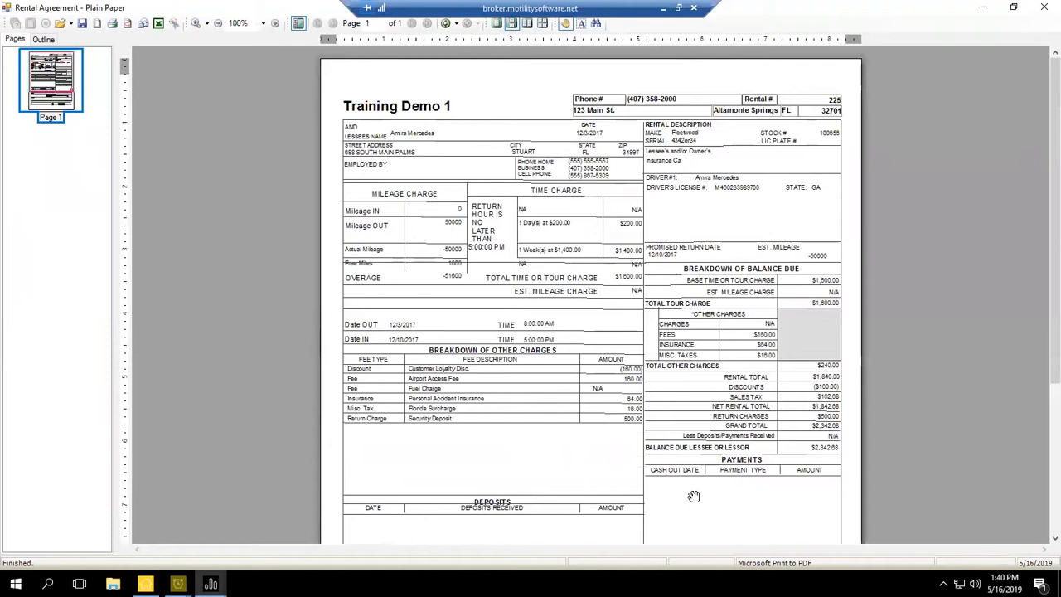
pyautogui.scroll(-1, 693, 496)
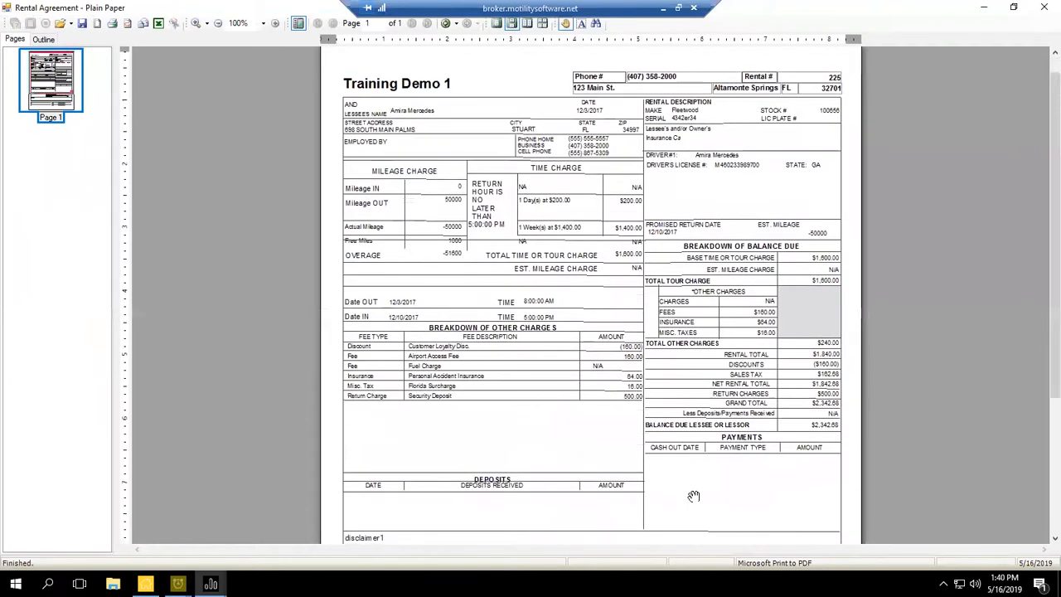
pyautogui.scroll(-4, 693, 496)
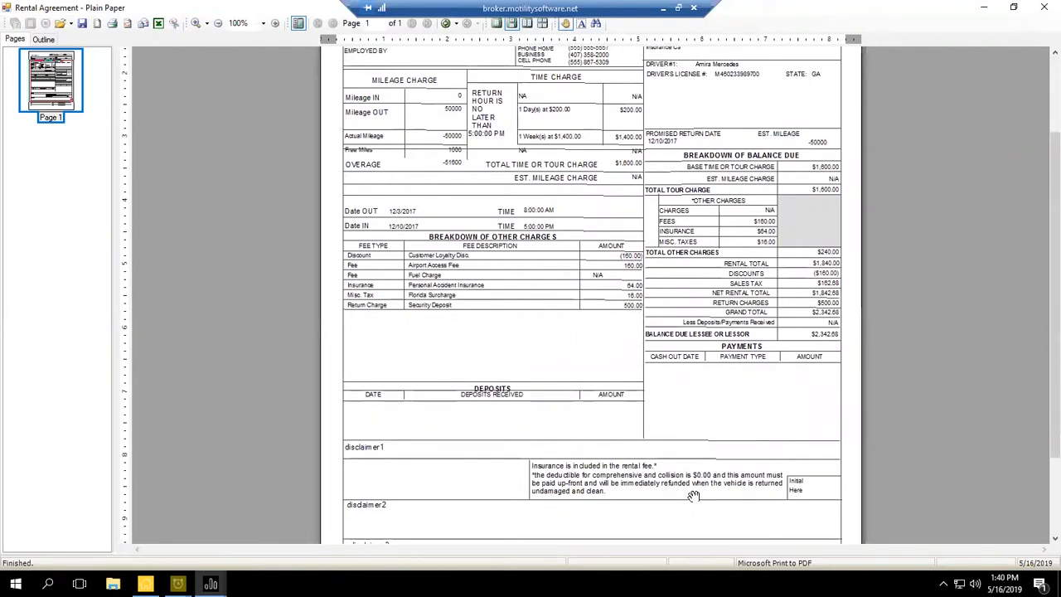
pyautogui.scroll(4, 693, 495)
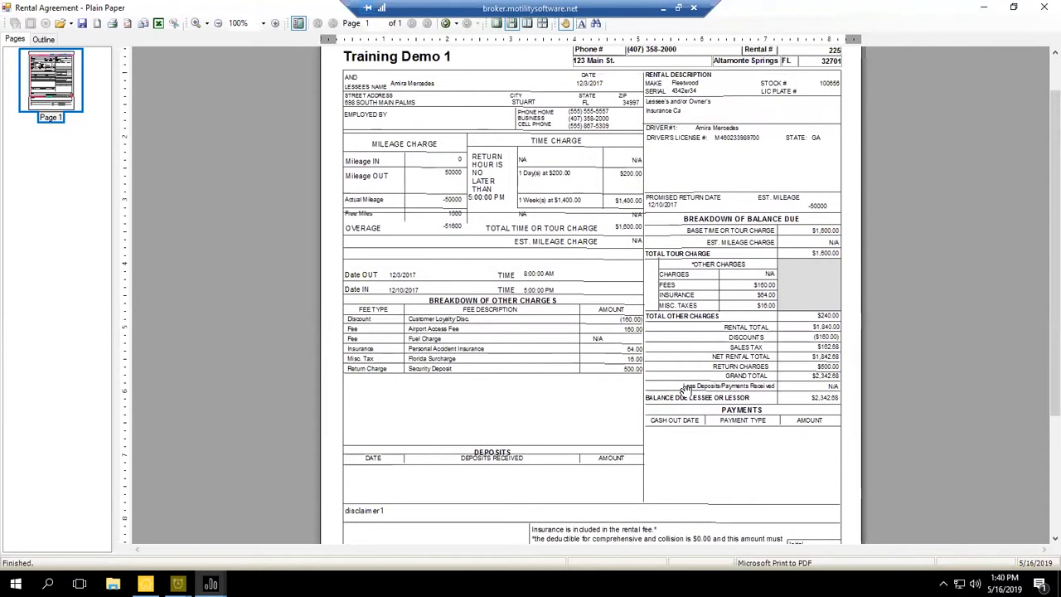
pyautogui.scroll(1, 685, 390)
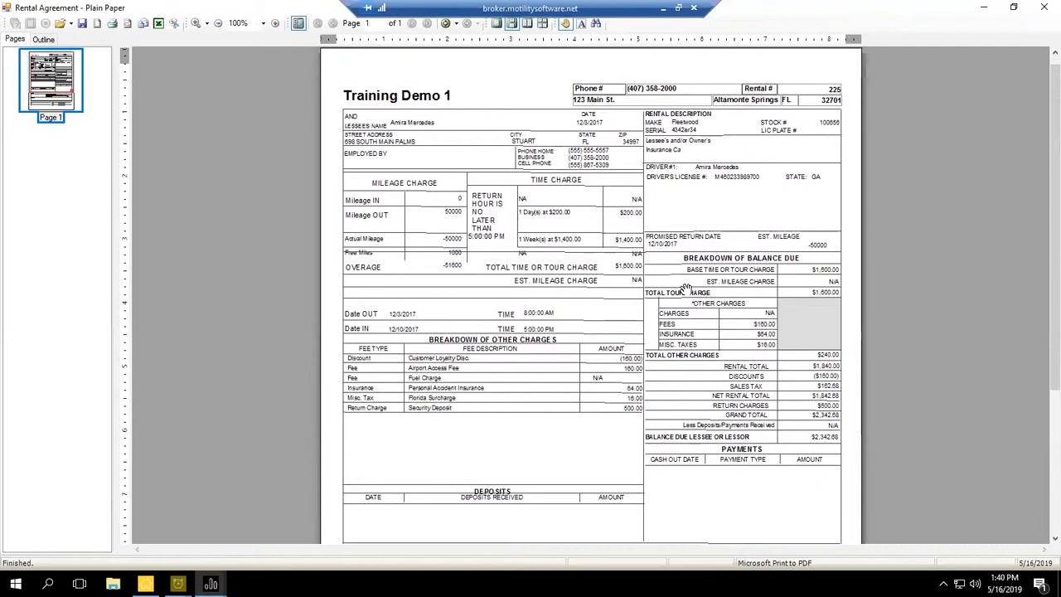
pyautogui.scroll(-5, 490, 505)
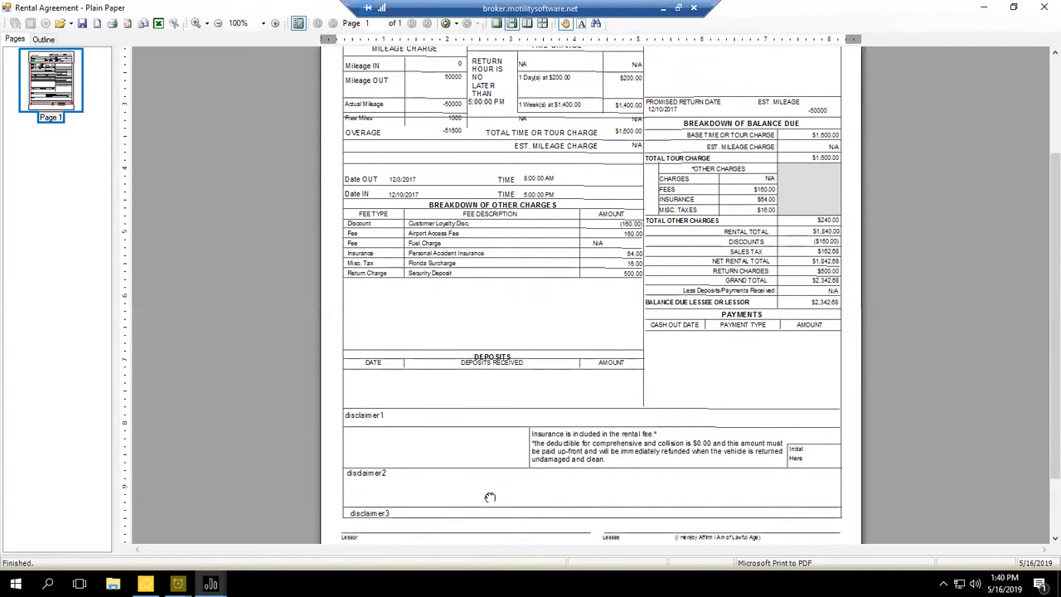
pyautogui.scroll(1, 490, 497)
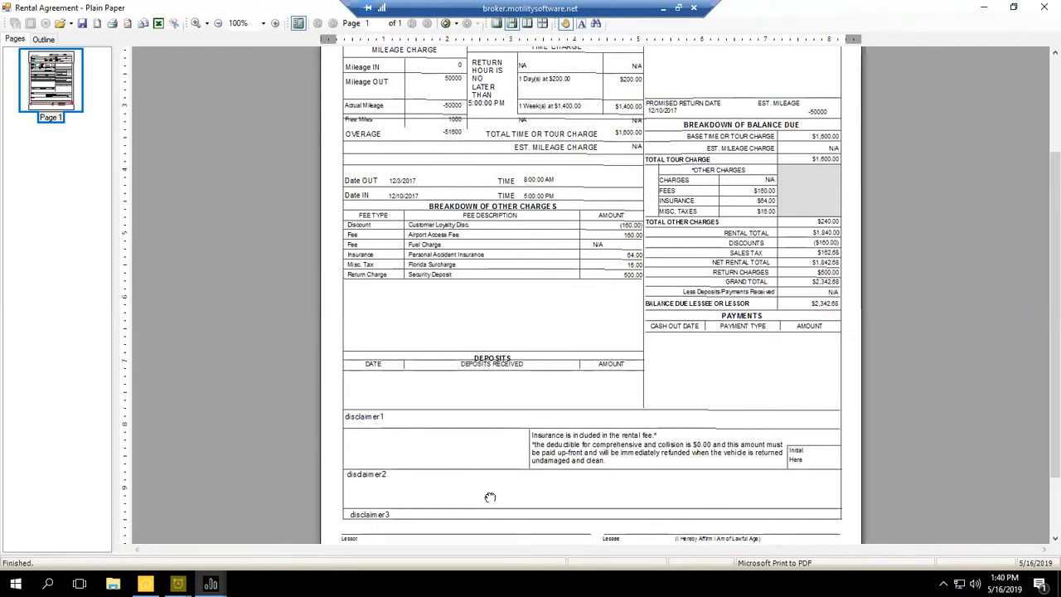
pyautogui.moveTo(490, 497); pyautogui.dragTo(490, 499)
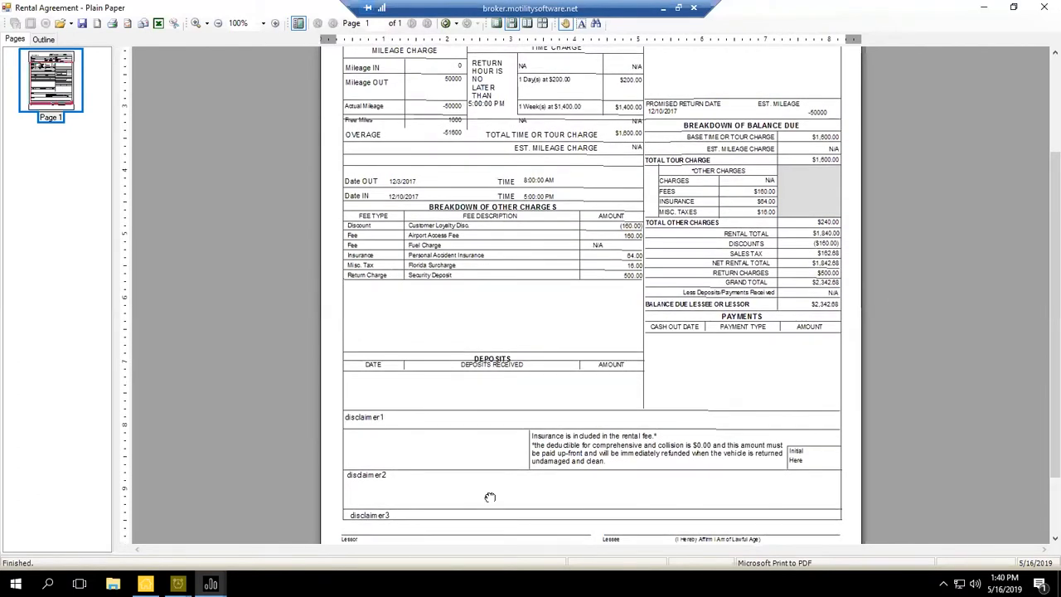
pyautogui.scroll(-3, 487, 496)
pyautogui.scroll(6, 633, 497)
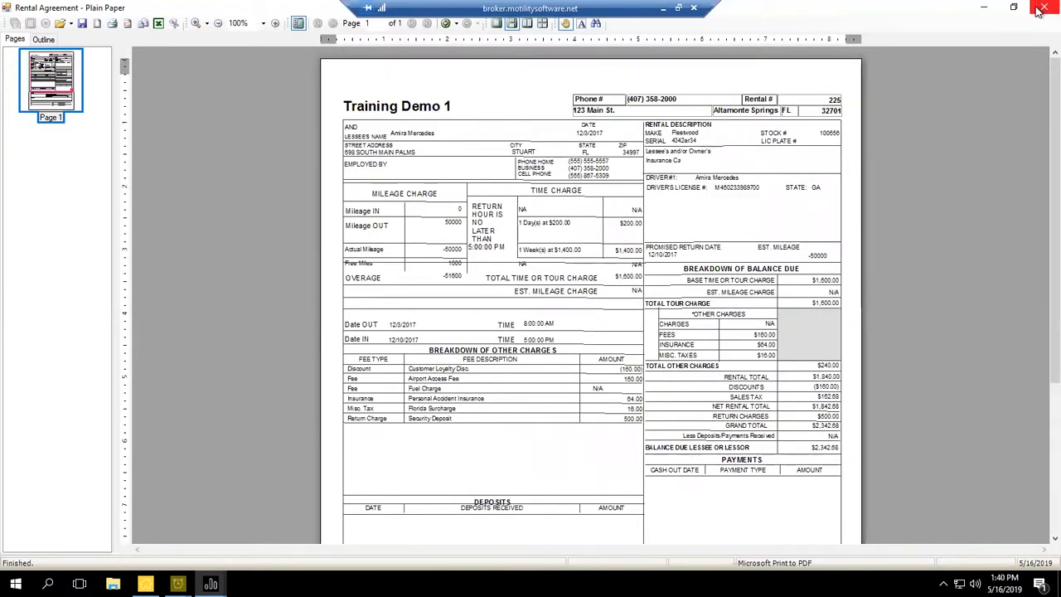
pyautogui.scroll(-4, 1008, 16)
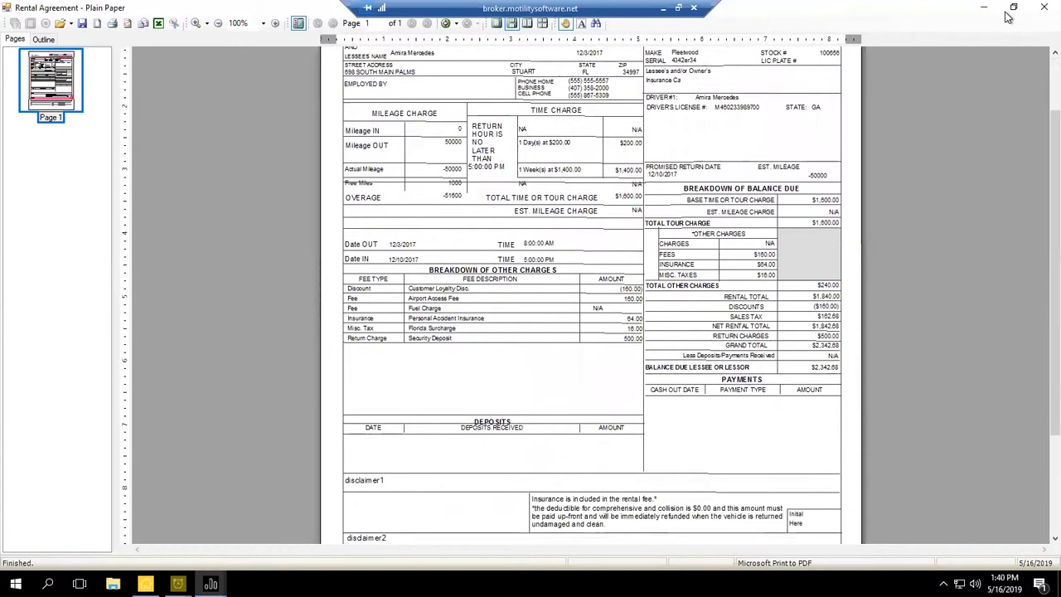
pyautogui.click(1041, 8)
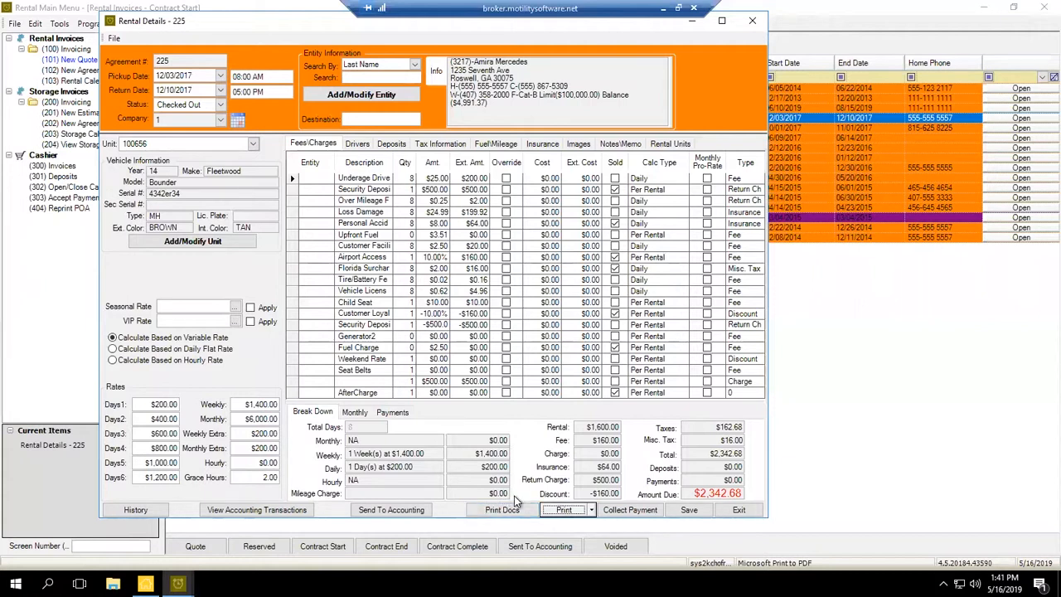
pyautogui.moveTo(572, 21); pyautogui.dragTo(611, 27)
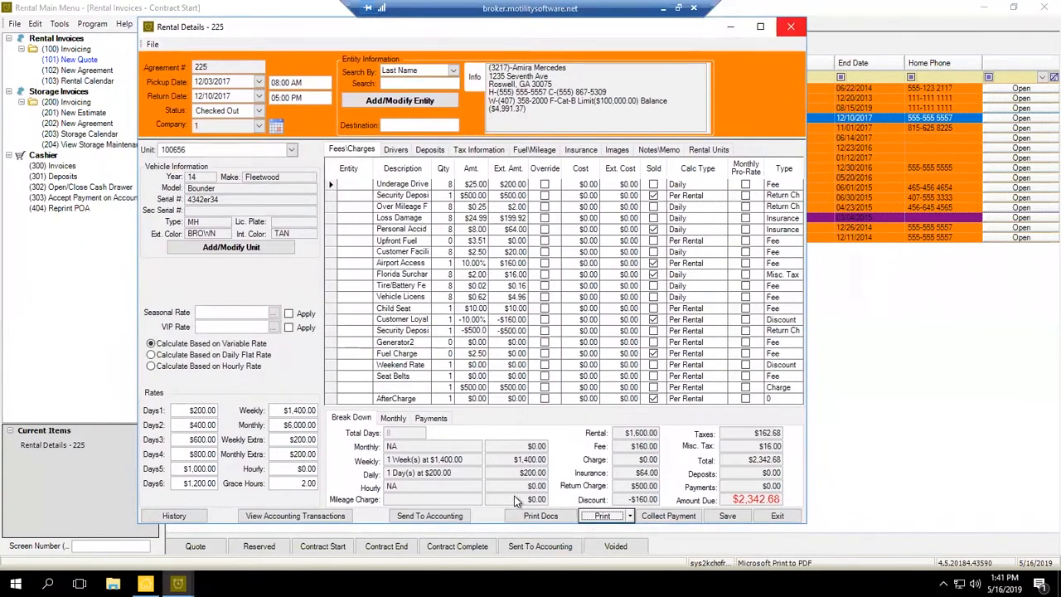